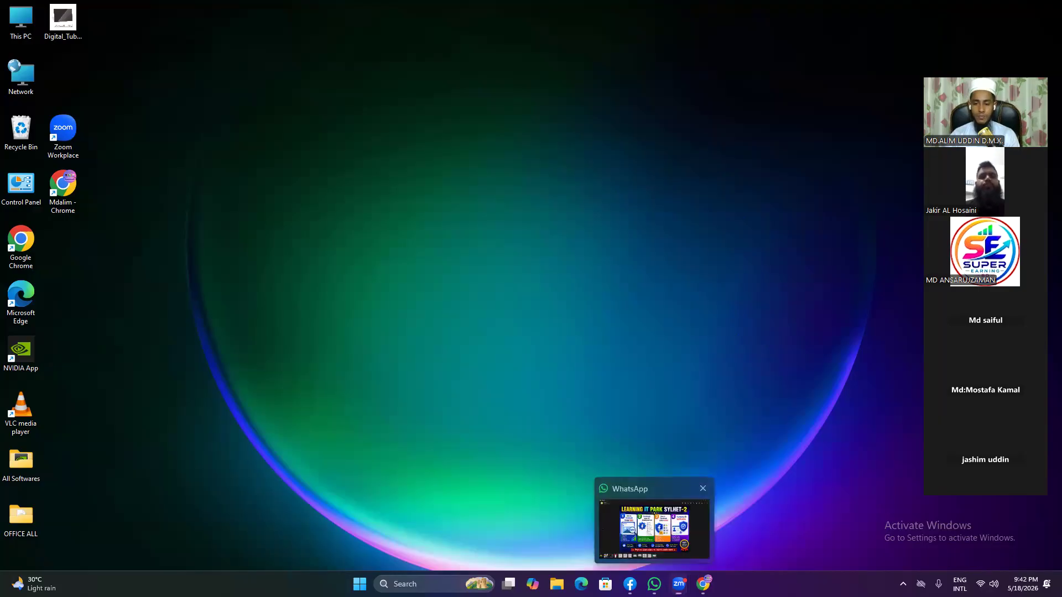
Step: View the Learning IT Park Sylhet-2 banner in WhatsApp, then bring the Dn shop Facebook page forward
left_click(654, 585)
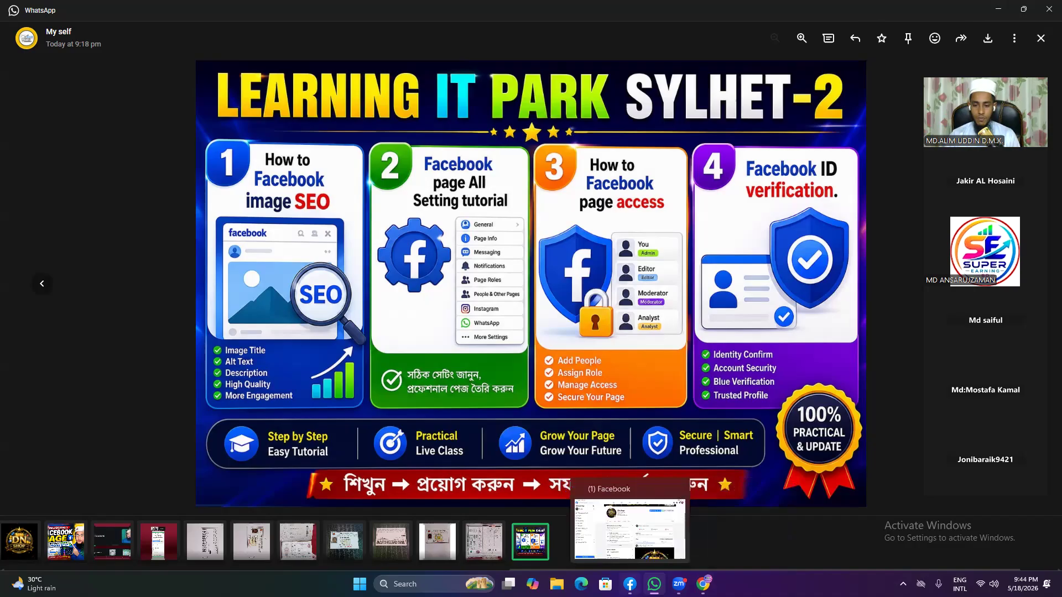
left_click(630, 584)
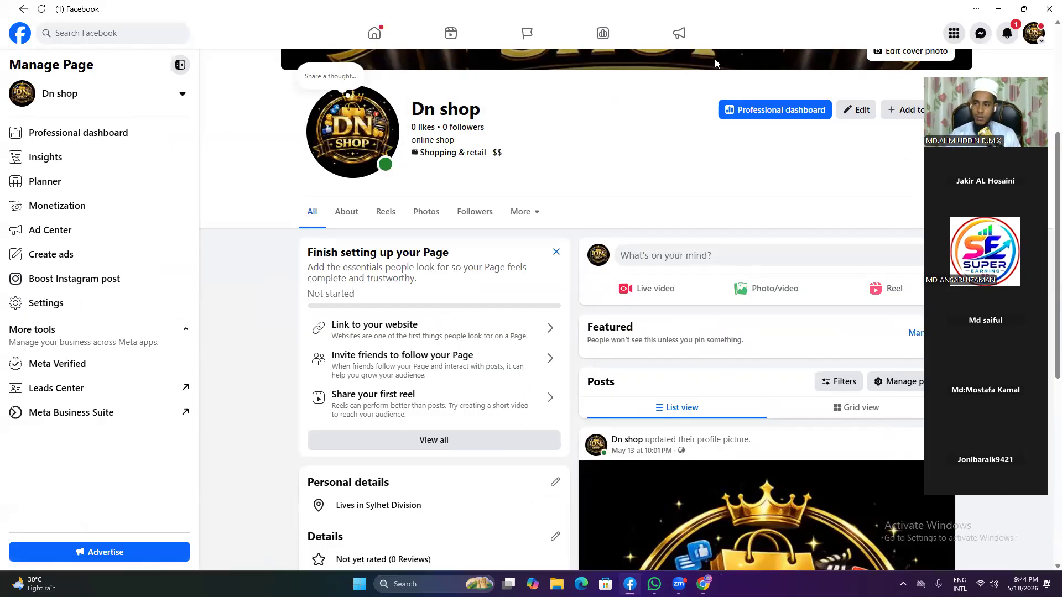
Step: Switch back to the WhatsApp banner image and open a new File Explorer window with Win+E
key("alt+Tab")
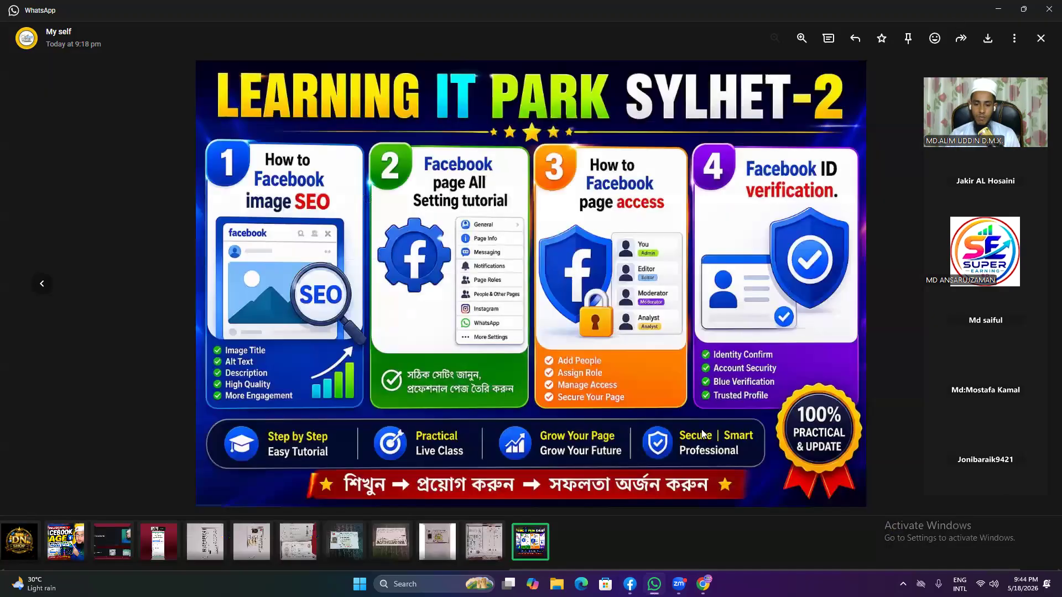
key("super+e")
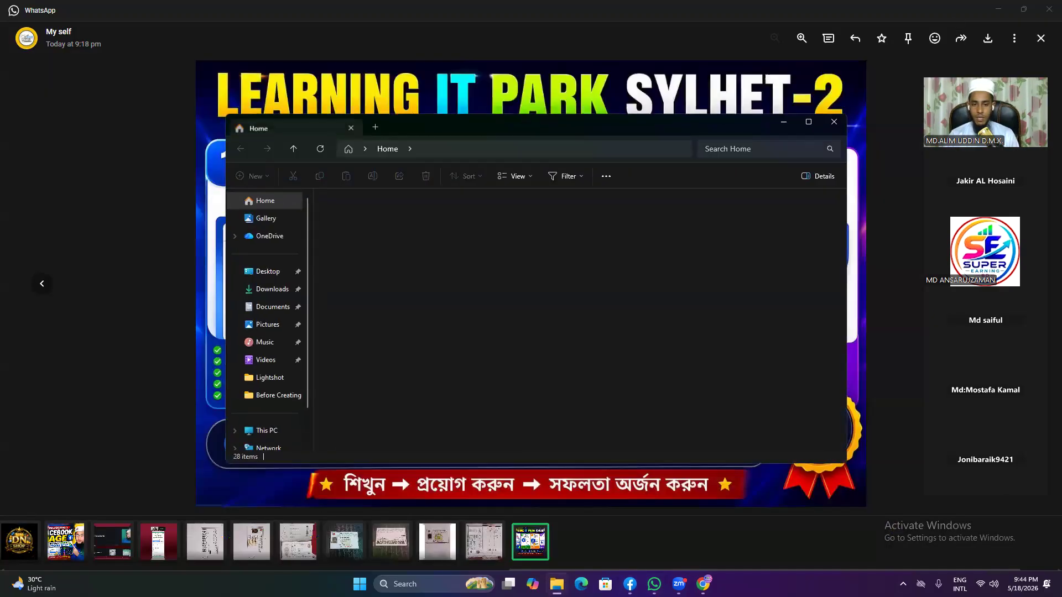
Step: Open the Downloads folder and preview the 9.10.17 PM WhatsApp image
left_click(276, 299)
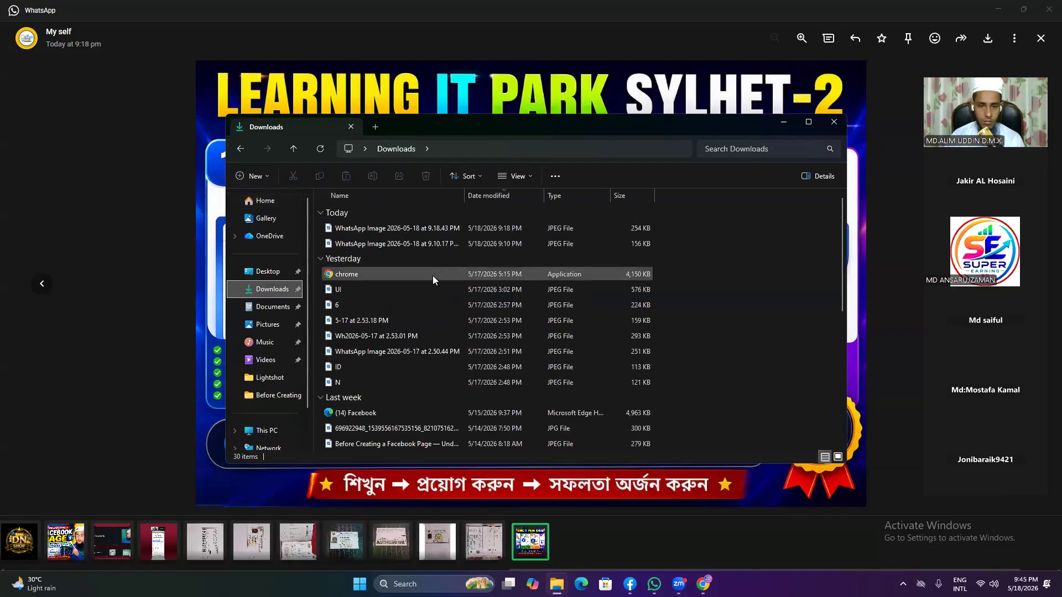
left_click(442, 245)
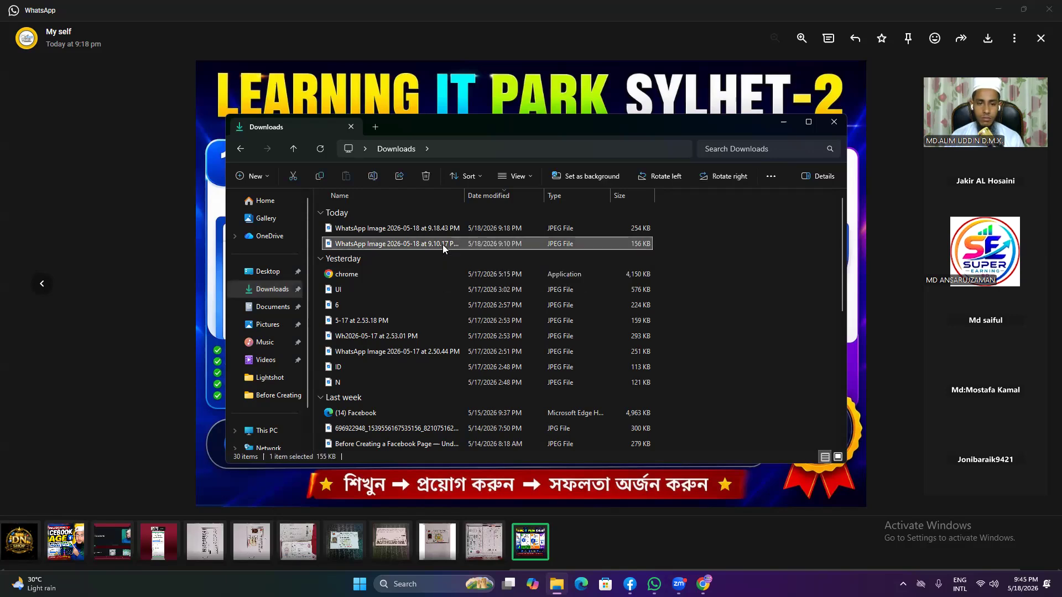
double_click(442, 245)
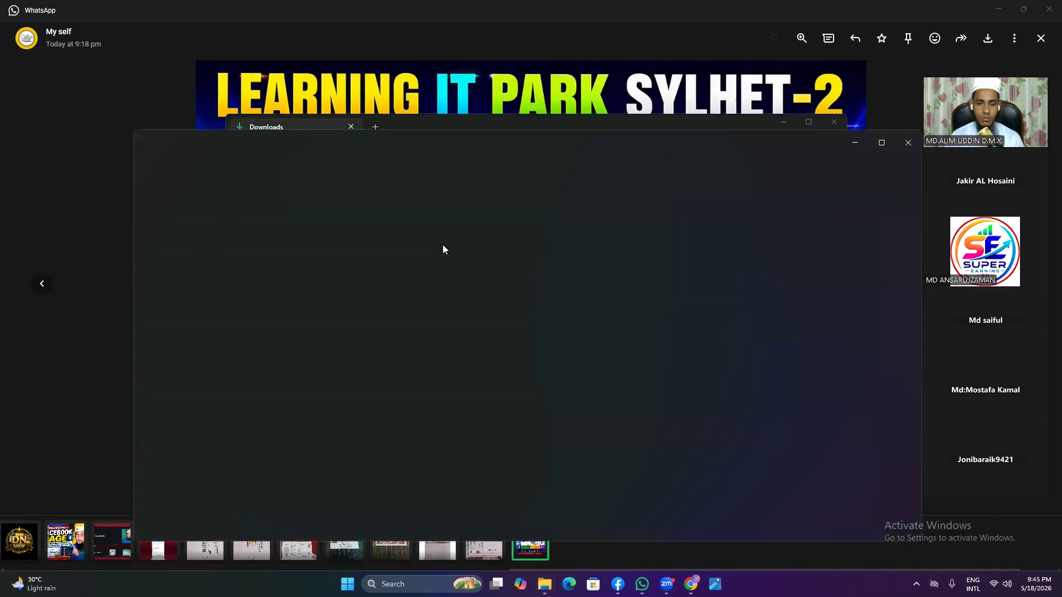
right_click(443, 245)
left_click(259, 221)
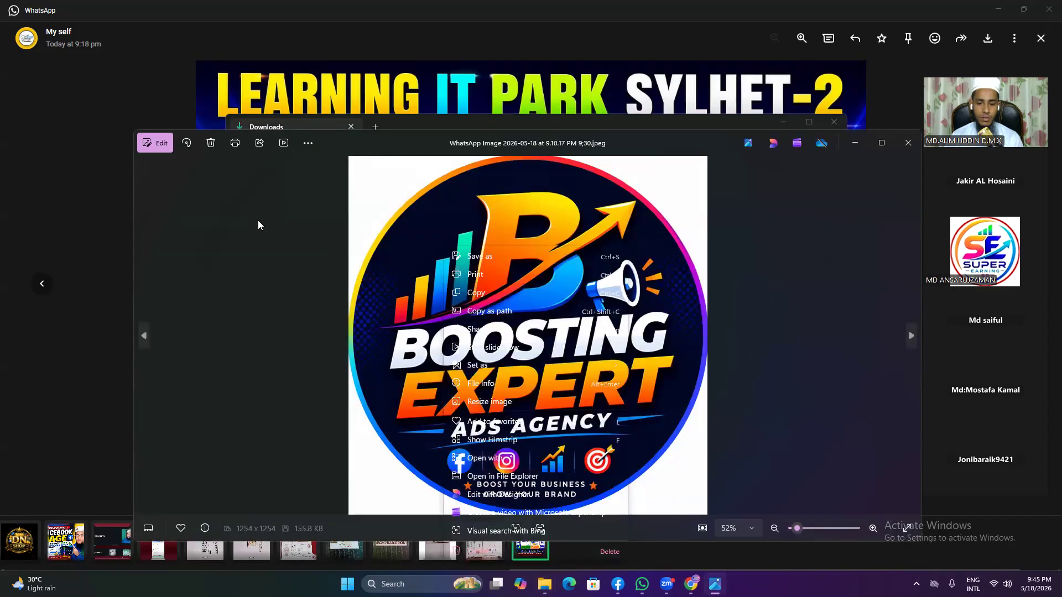
left_click(852, 143)
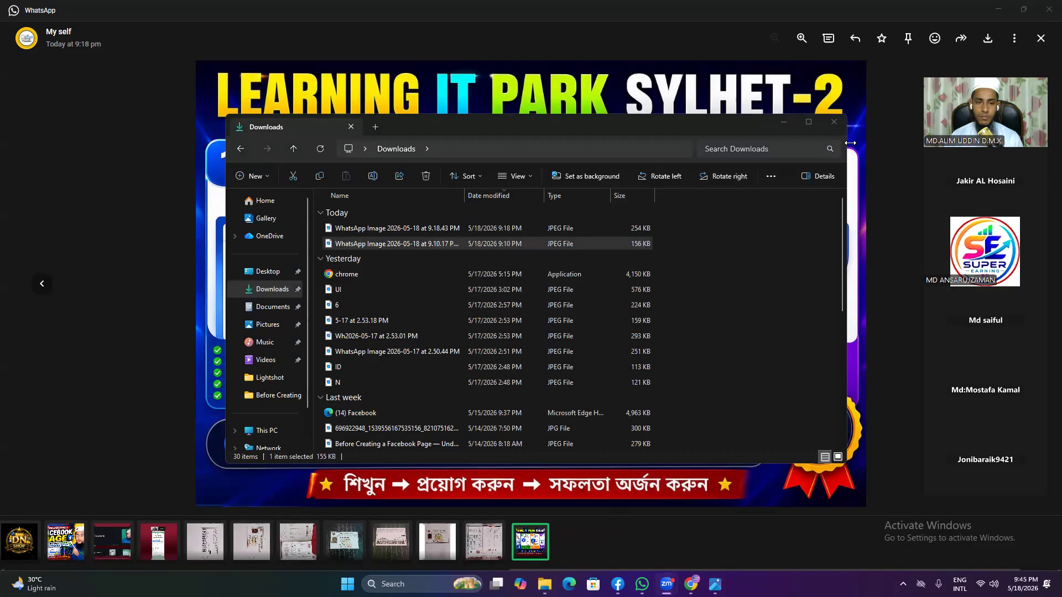
Step: Start renaming the 9.10.17 PM image, then abandon it with its original name kept
right_click(434, 245)
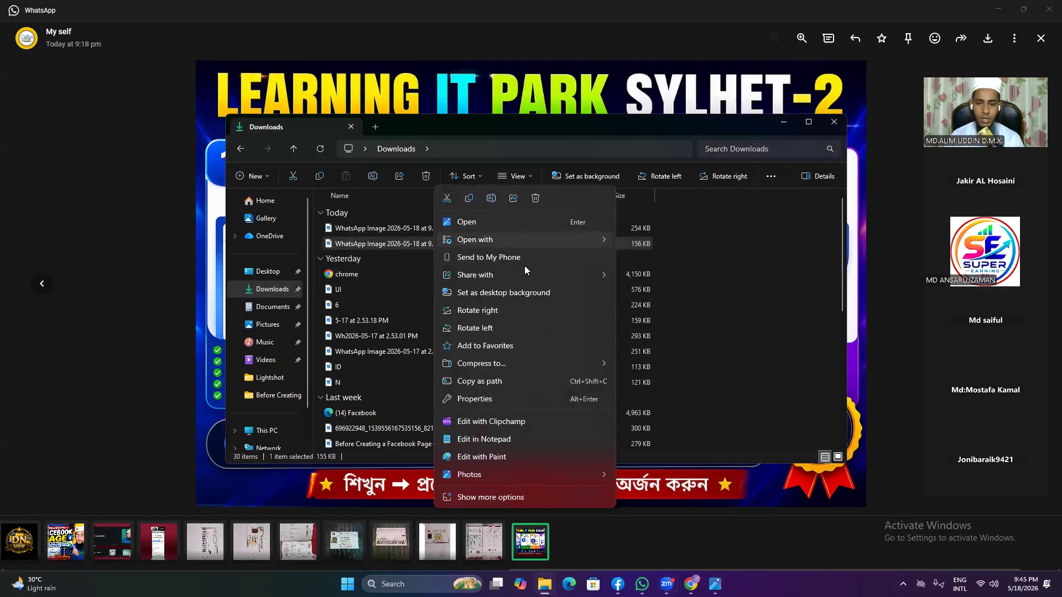
left_click(496, 496)
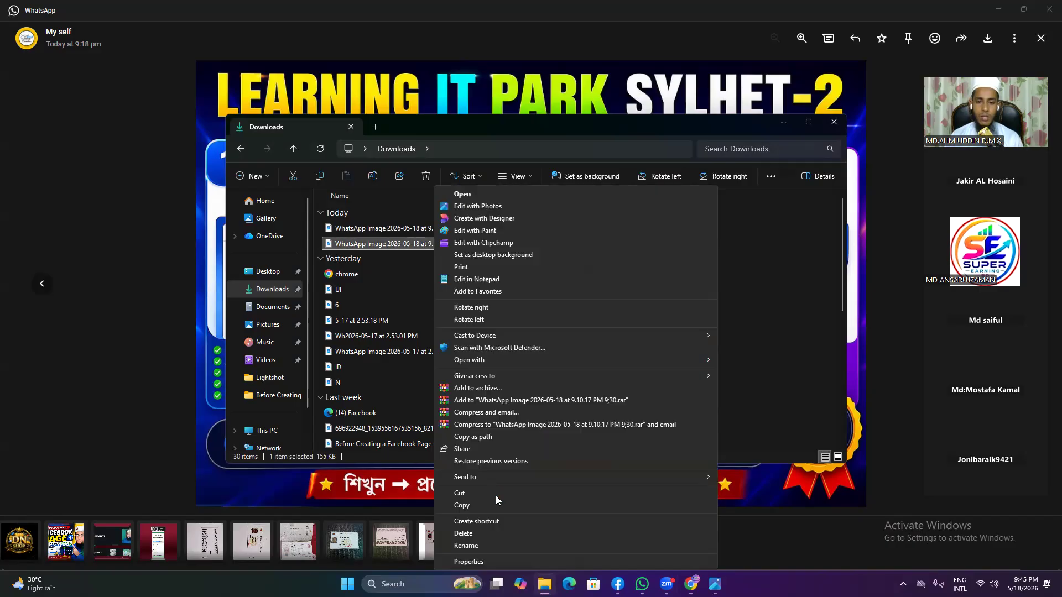
left_click(480, 544)
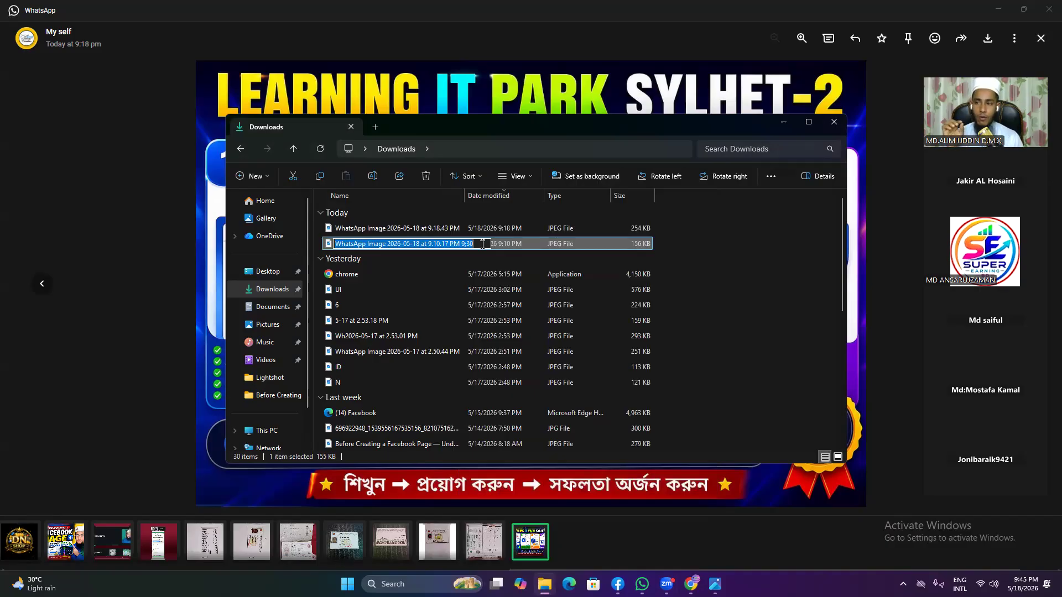
key("BackSpace")
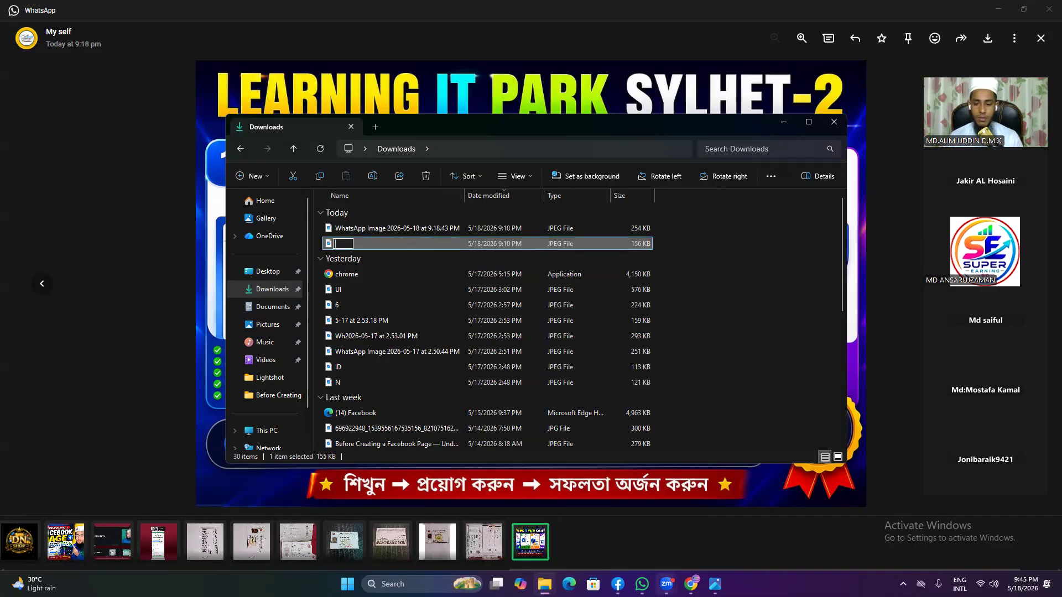
left_click(691, 584)
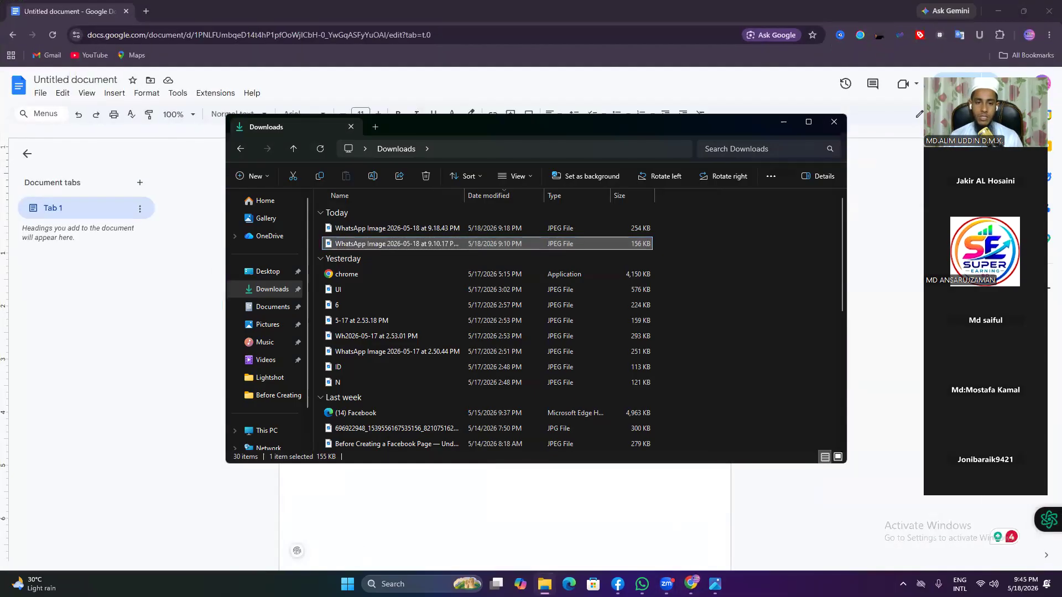
Step: Copy the page name 'Boosting Expert Ads Agency' from the Google Docs text
left_click(782, 121)
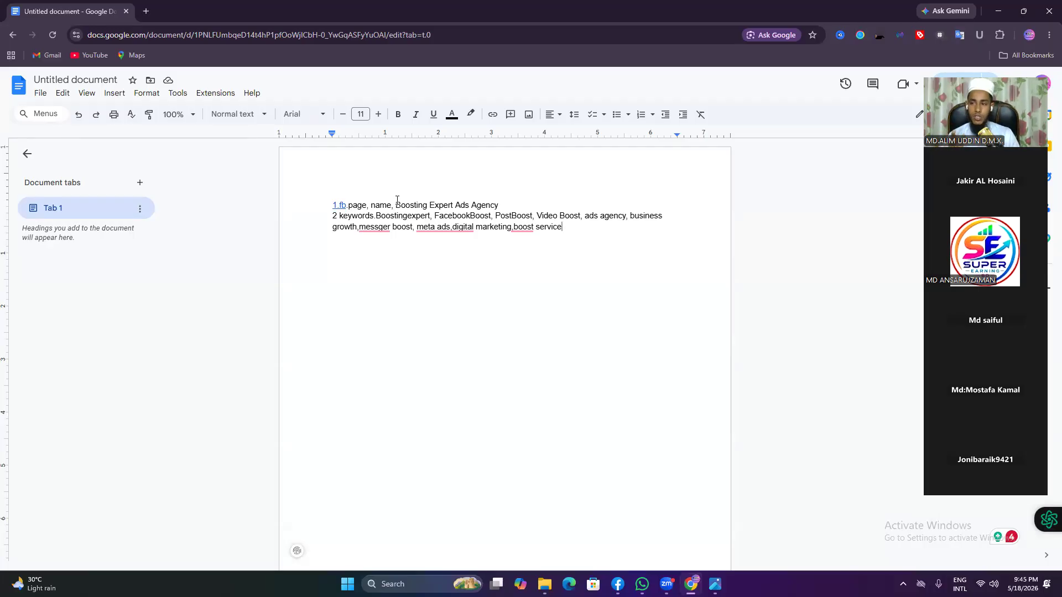
left_click_drag(397, 204, 505, 205)
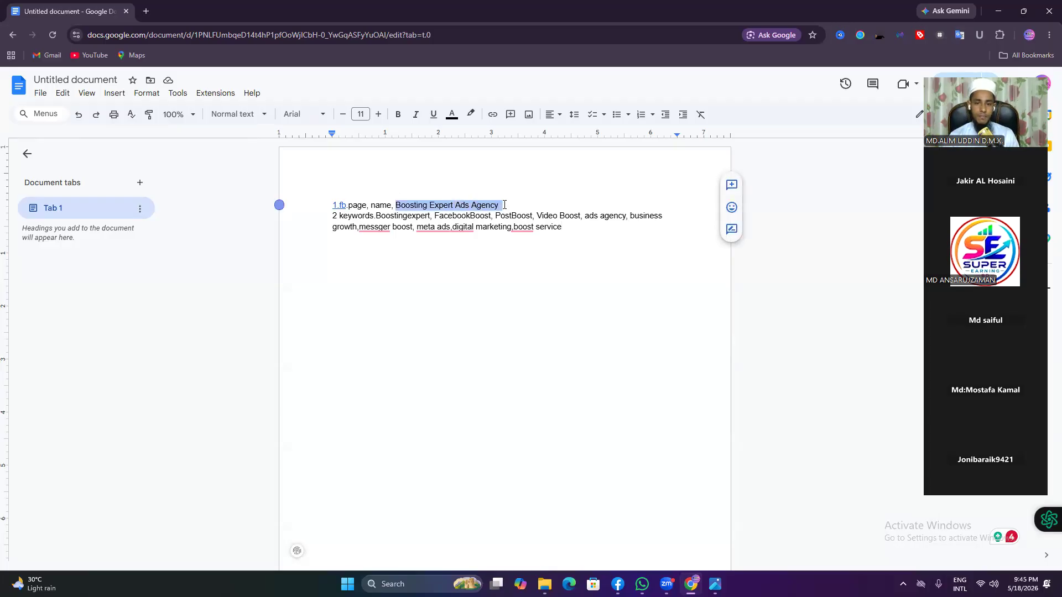
right_click(492, 204)
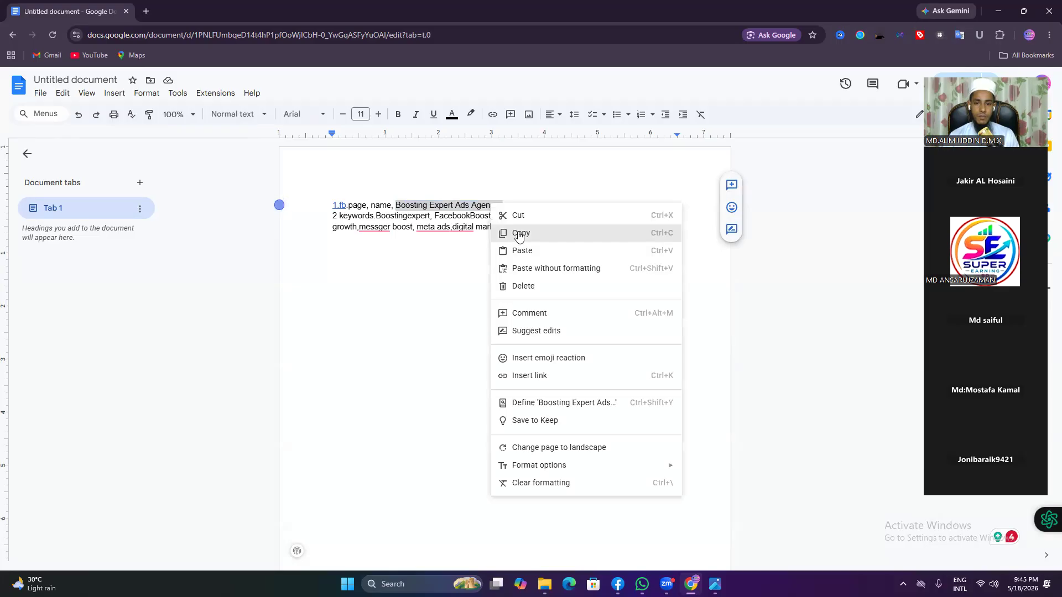
left_click(513, 232)
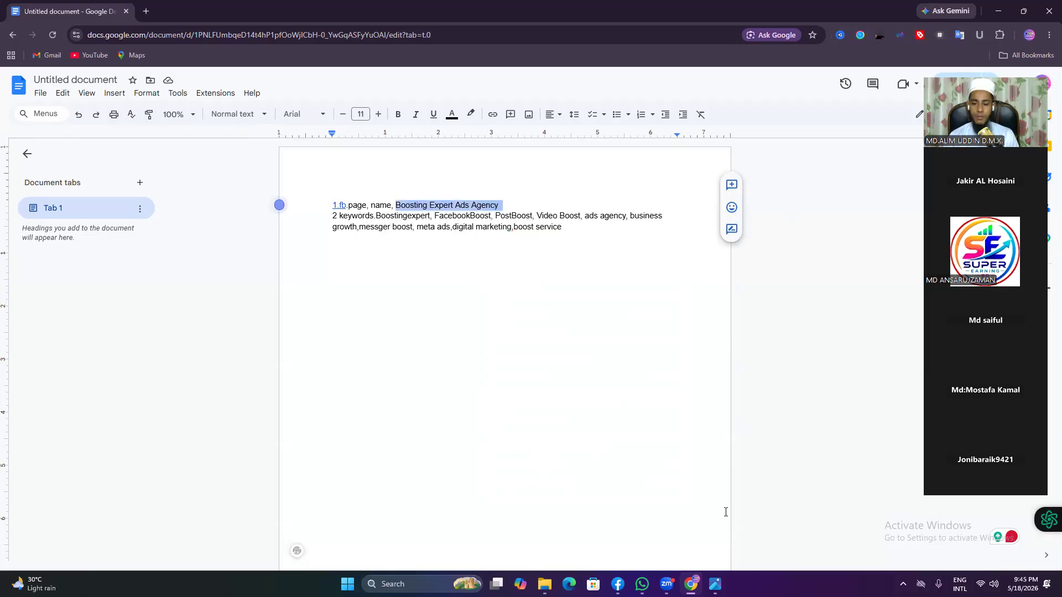
Step: Glance at the logo image preview, then restore the Downloads folder window
left_click(715, 584)
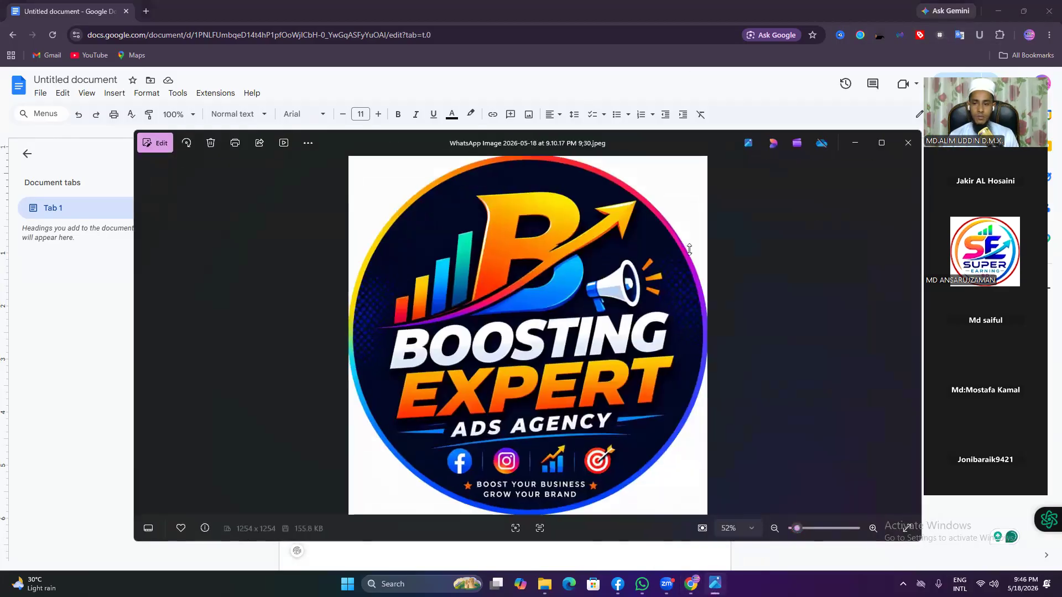
left_click(862, 146)
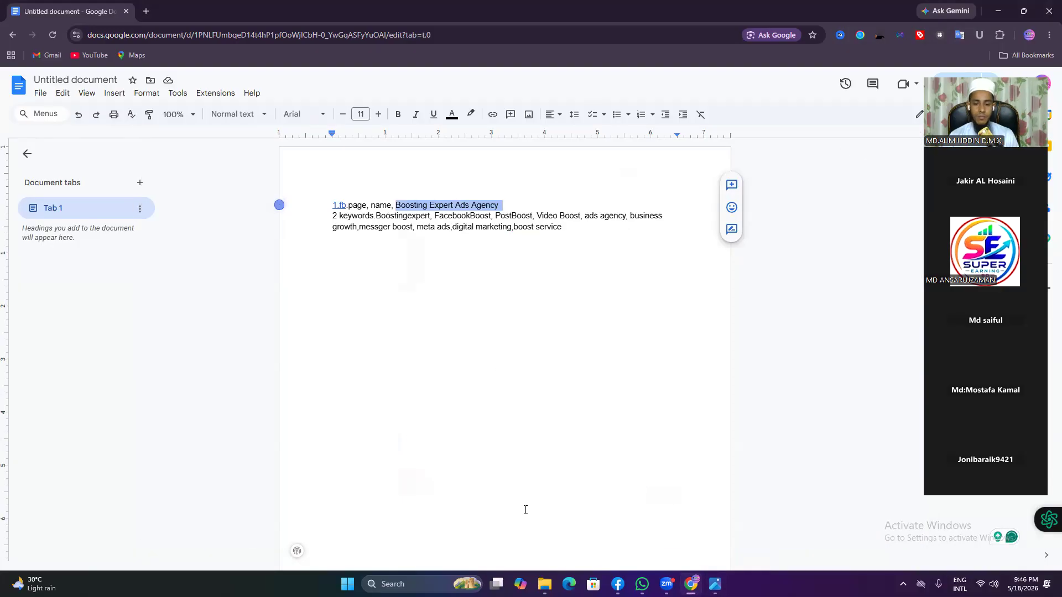
left_click(545, 585)
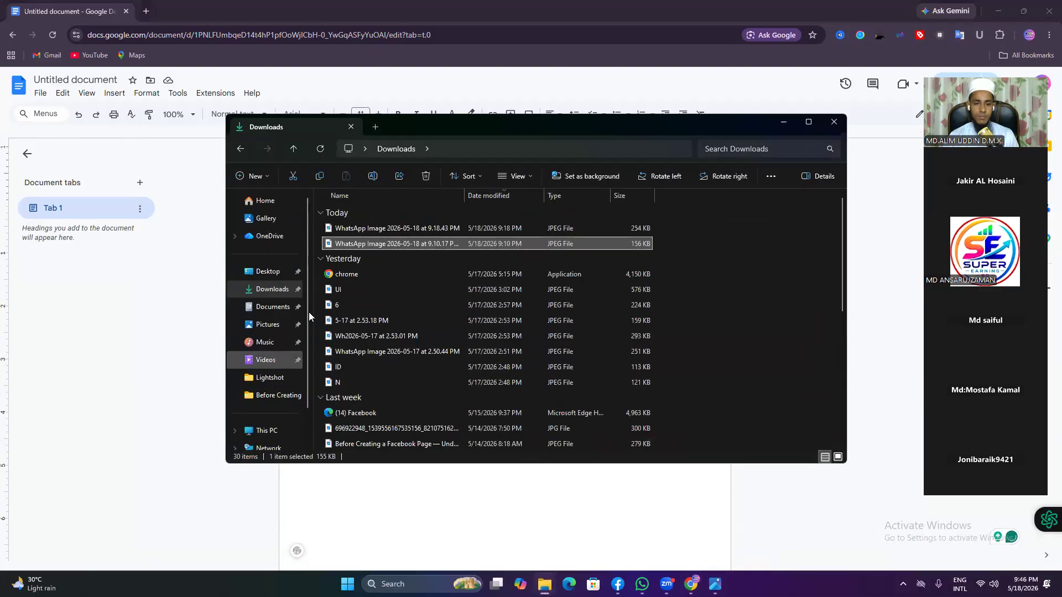
Step: Try editing the 9.10.17 PM image's file name in place
left_click(437, 243)
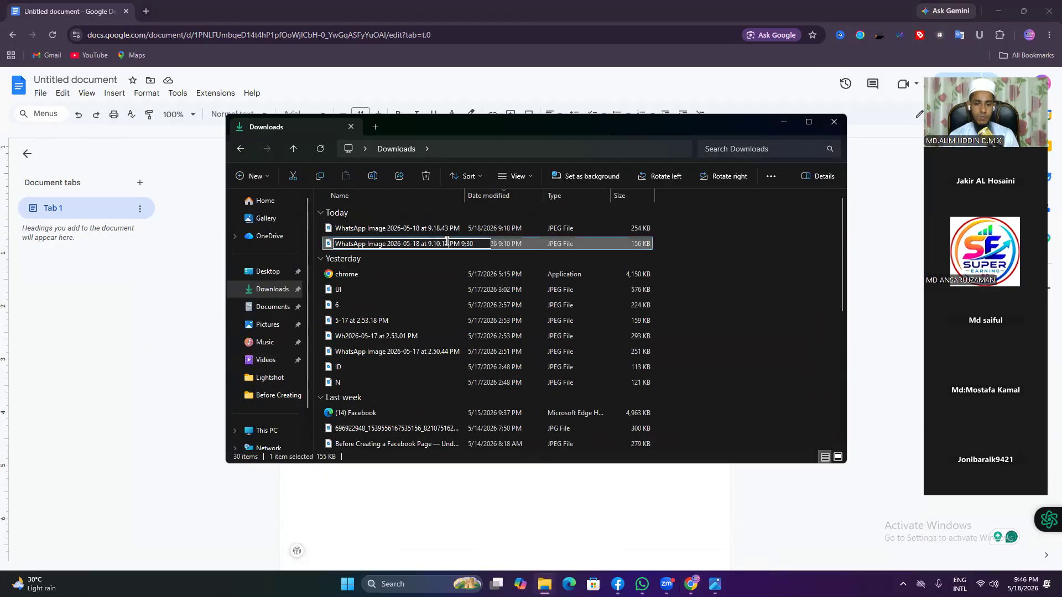
right_click(447, 243)
left_click(441, 243)
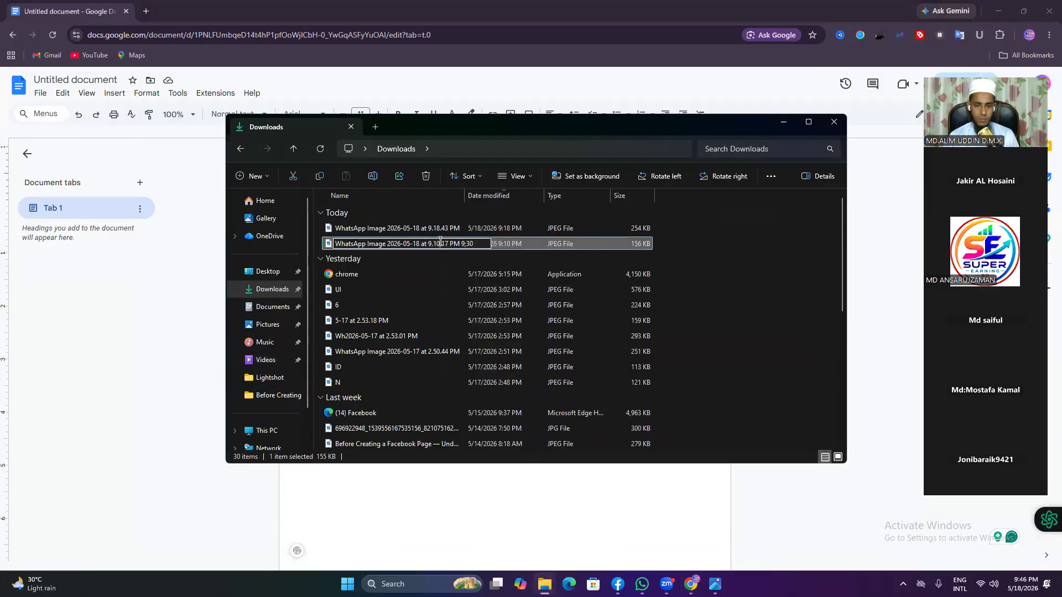
key("BackSpace")
key("BackSpace")
key("BackSpace")
key("BackSpace")
key("BackSpace")
key("BackSpace")
key("BackSpace")
key("BackSpace")
key("BackSpace")
key("BackSpace")
key("BackSpace")
key("BackSpace")
key("BackSpace")
key("BackSpace")
key("BackSpace")
key("BackSpace")
key("BackSpace")
key("BackSpace")
key("BackSpace")
key("BackSpace")
key("BackSpace")
key("BackSpace")
key("BackSpace")
key("BackSpace")
key("BackSpace")
key("BackSpace")
key("BackSpace")
key("BackSpace")
key("BackSpace")
key("BackSpace")
key("BackSpace")
key("BackSpace")
key("BackSpace")
key("BackSpace")
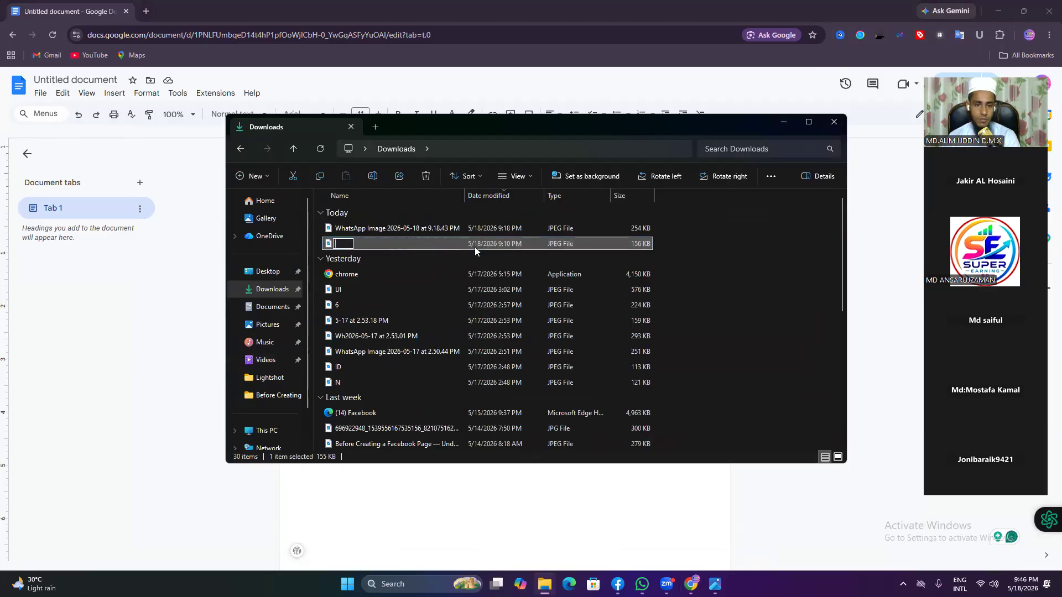
Step: Rename the image to 'Boosting Expert Ads Agency' by pasting the copied name
right_click(474, 246)
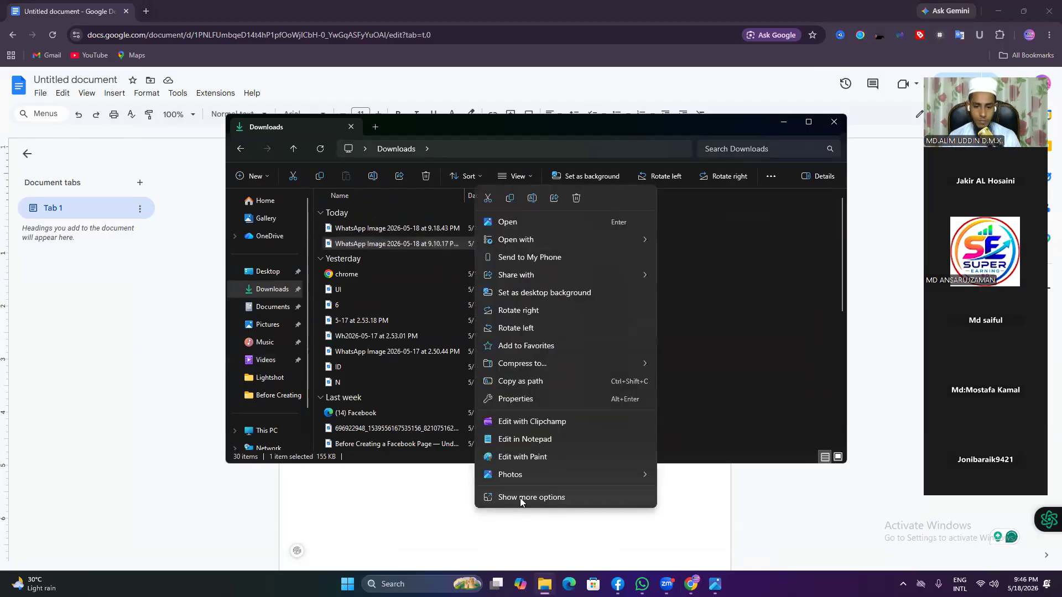
left_click(518, 498)
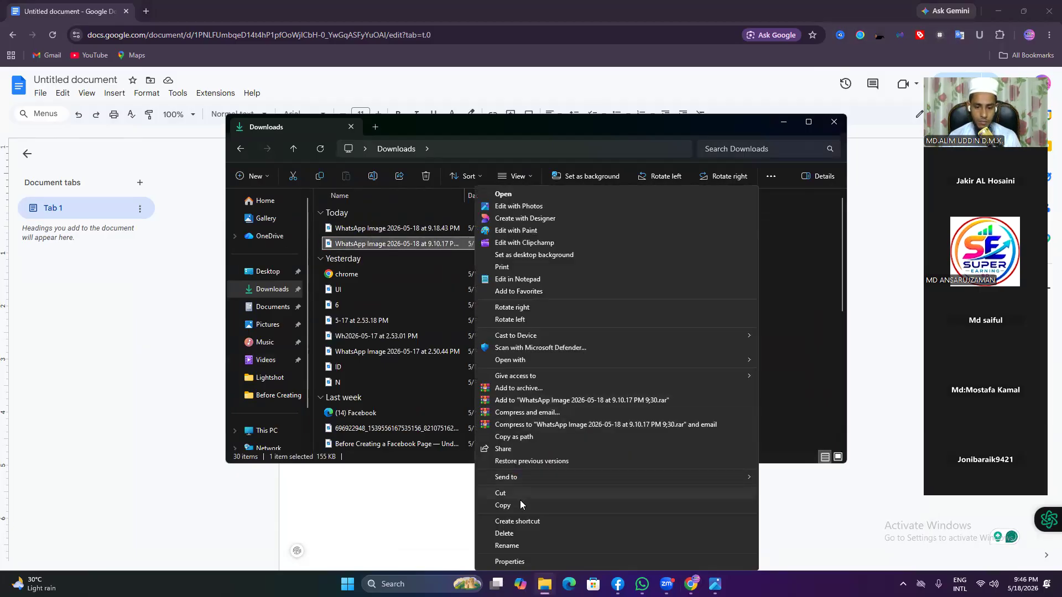
left_click(517, 543)
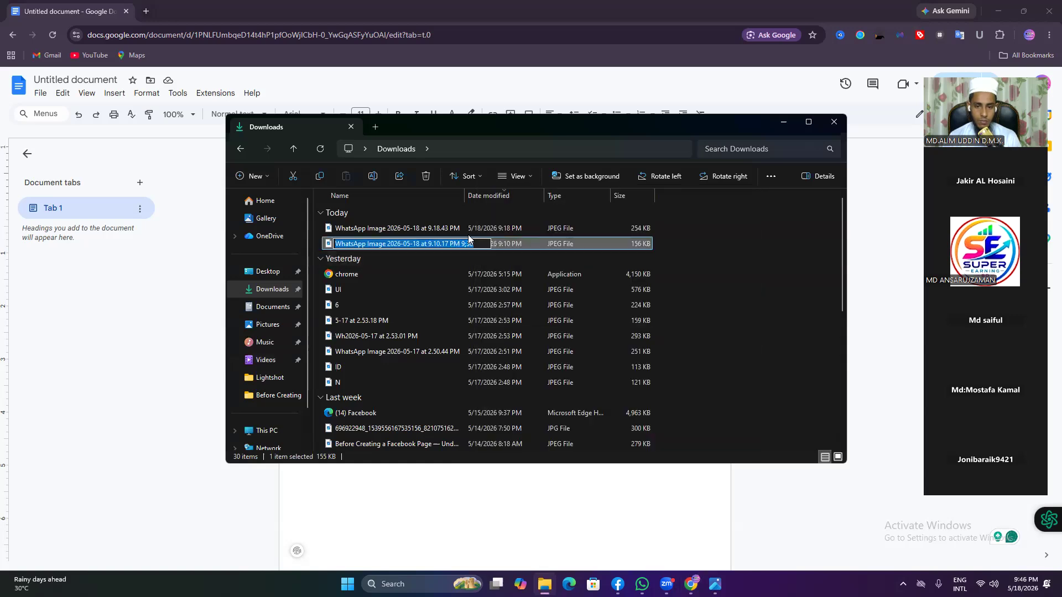
left_click(474, 240)
key("BackSpace")
key("BackSpace")
key("BackSpace")
key("BackSpace")
key("BackSpace")
key("BackSpace")
key("BackSpace")
key("BackSpace")
key("BackSpace")
key("BackSpace")
key("BackSpace")
key("BackSpace")
key("BackSpace")
key("BackSpace")
key("BackSpace")
key("BackSpace")
key("BackSpace")
key("BackSpace")
key("BackSpace")
key("BackSpace")
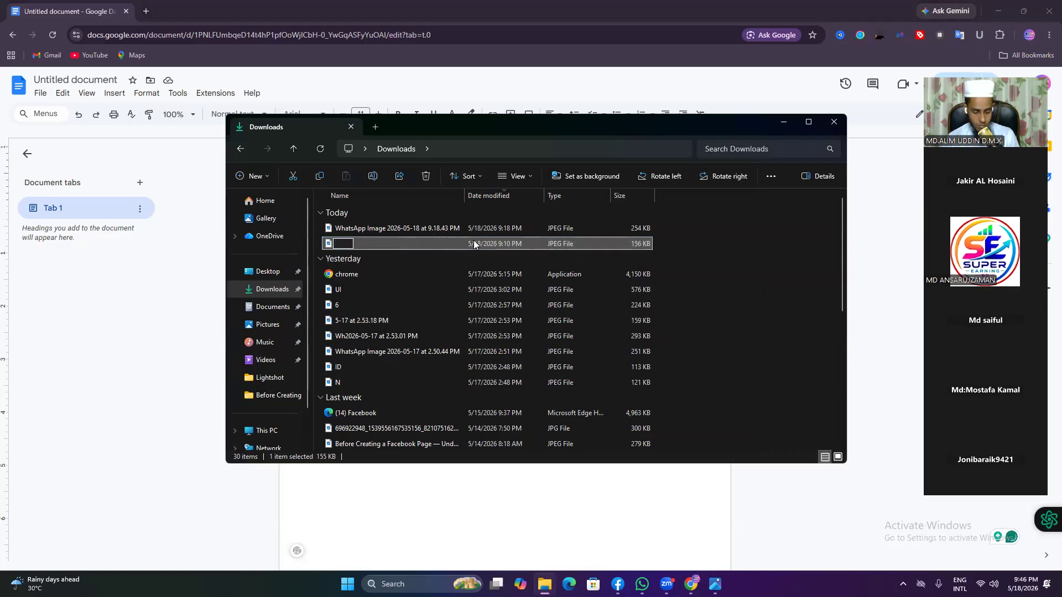
key("ctrl+v")
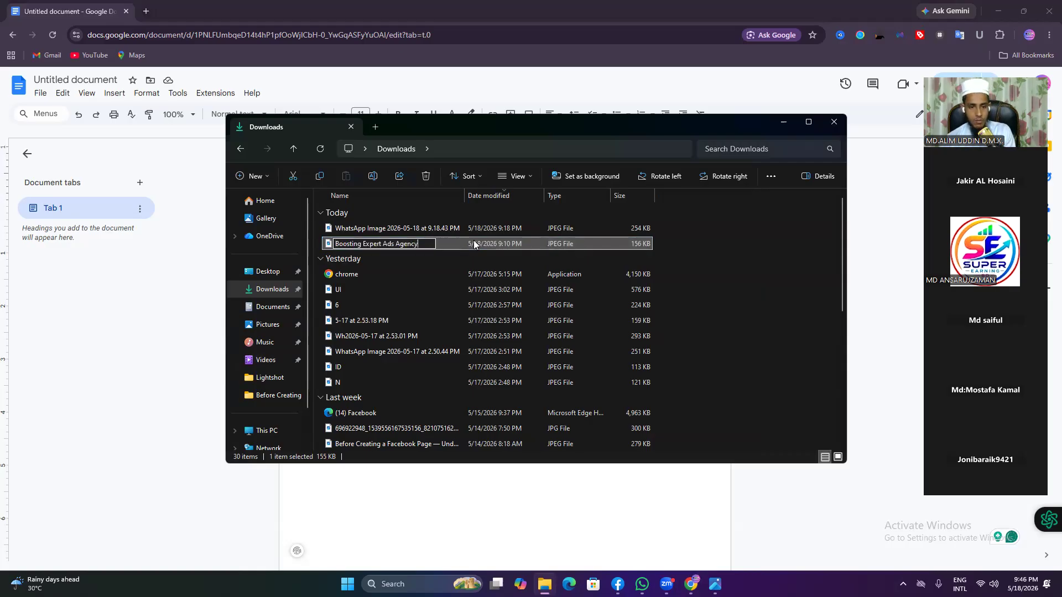
left_click(449, 272)
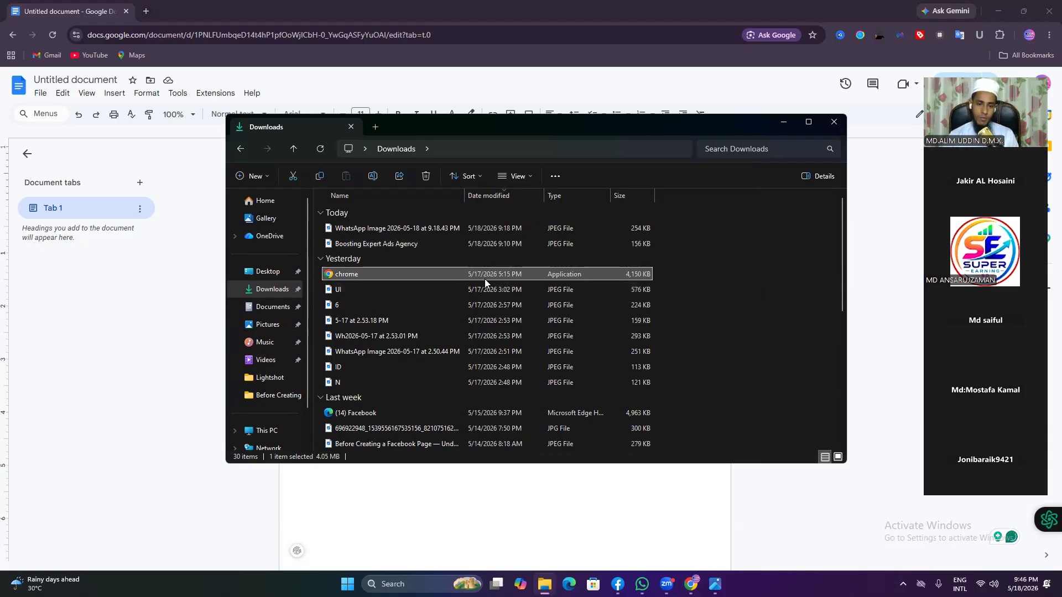
right_click(411, 245)
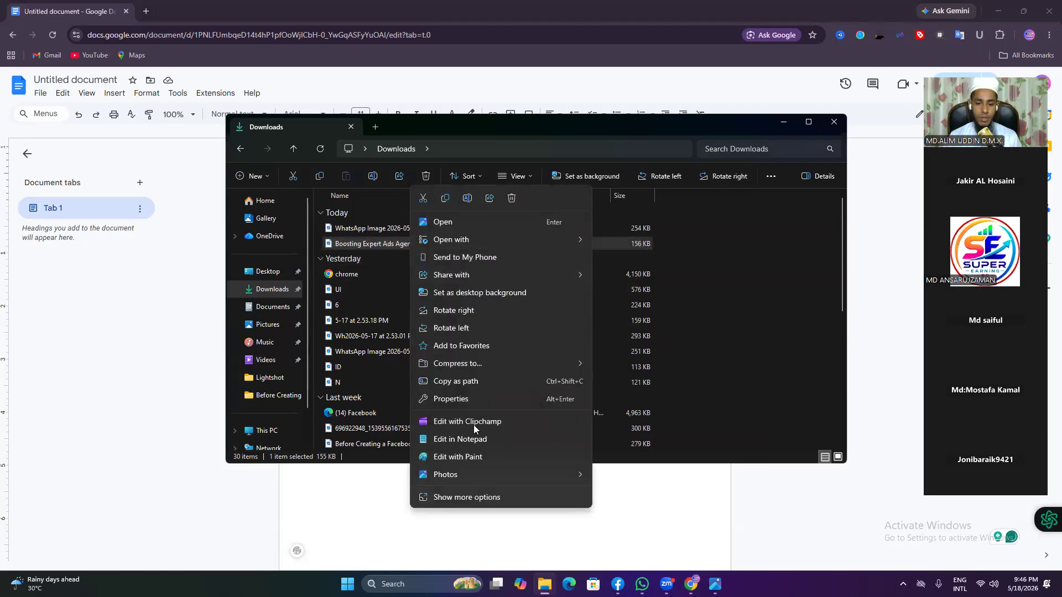
Step: In the image's Properties Details, set Title to 'Boosting Expert Ads Agency'
left_click(463, 499)
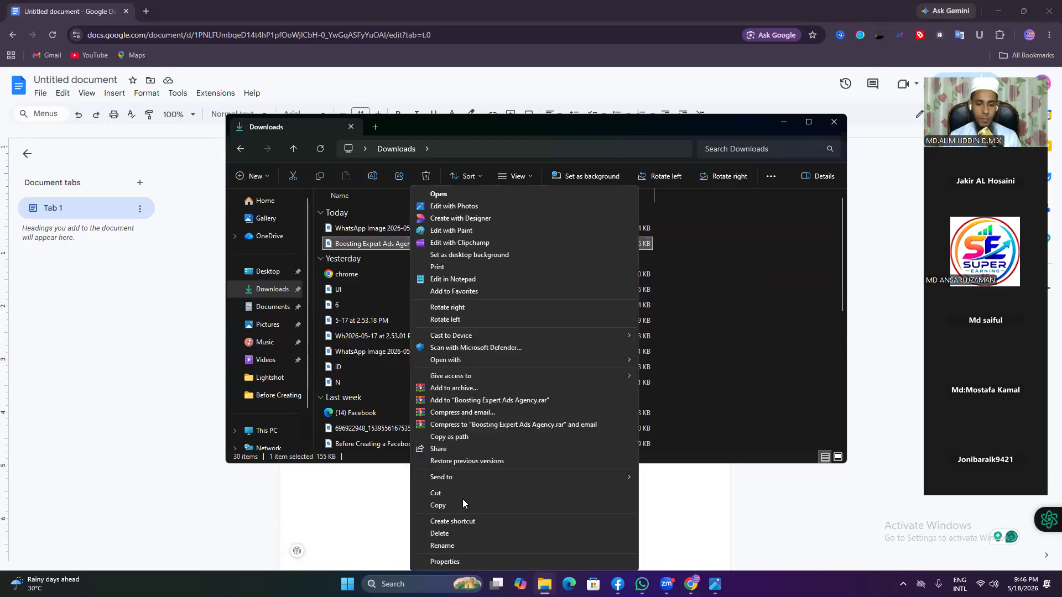
left_click(445, 562)
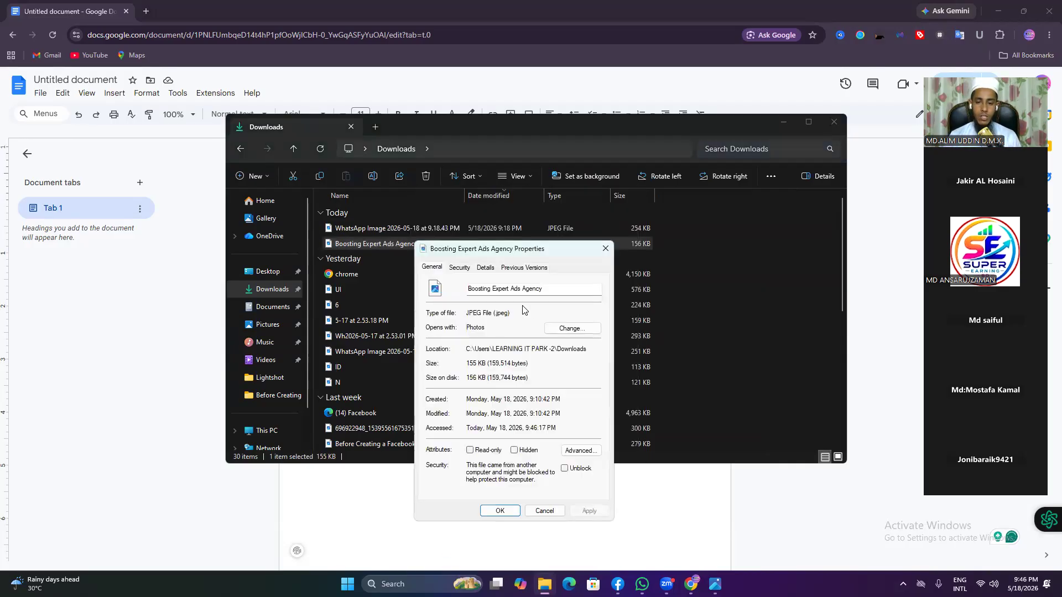
left_click(492, 270)
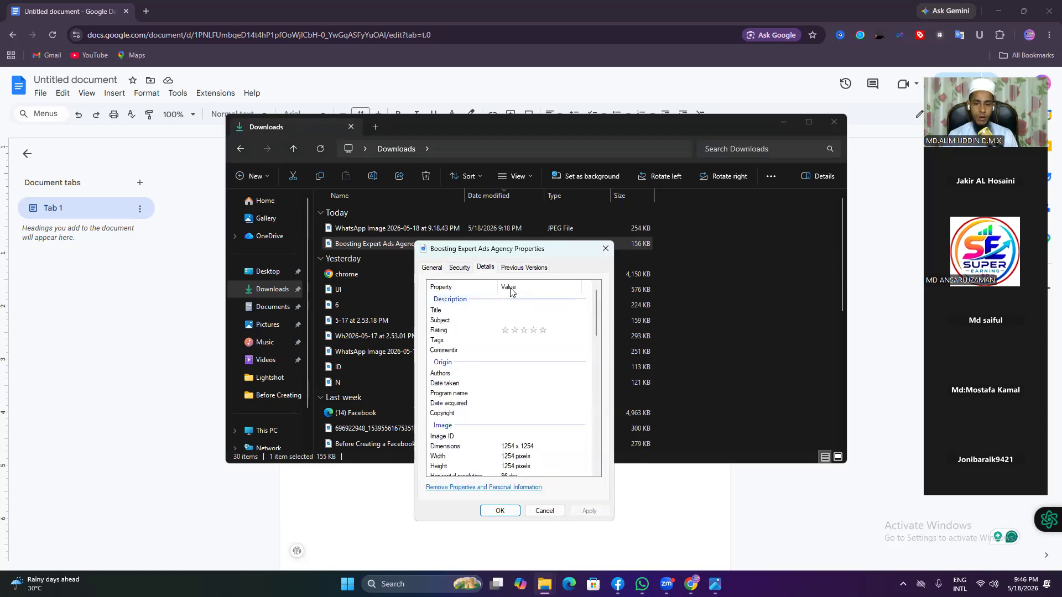
left_click(504, 309)
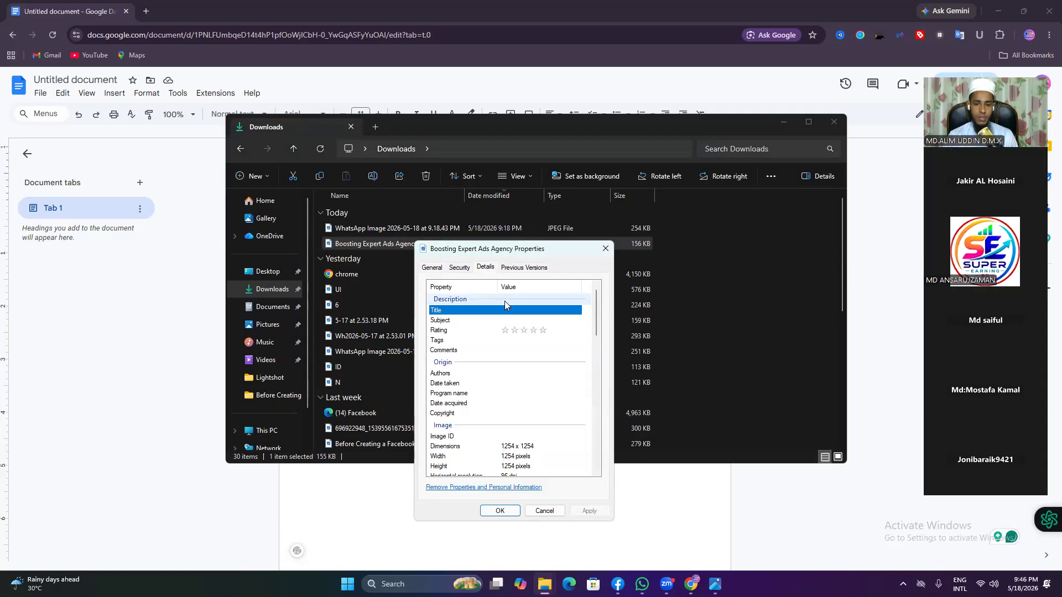
left_click(506, 311)
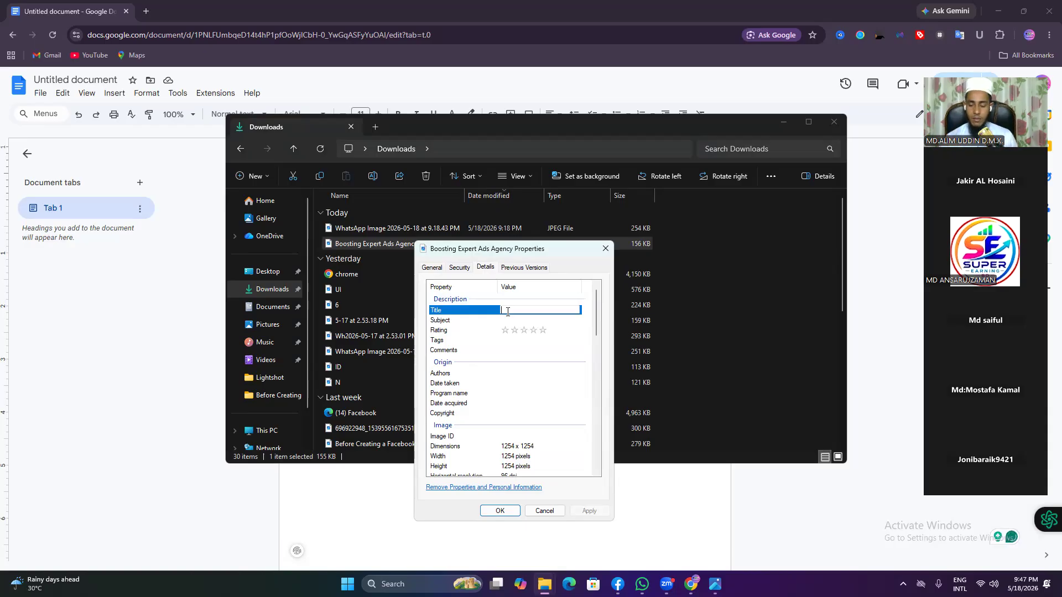
right_click(509, 311)
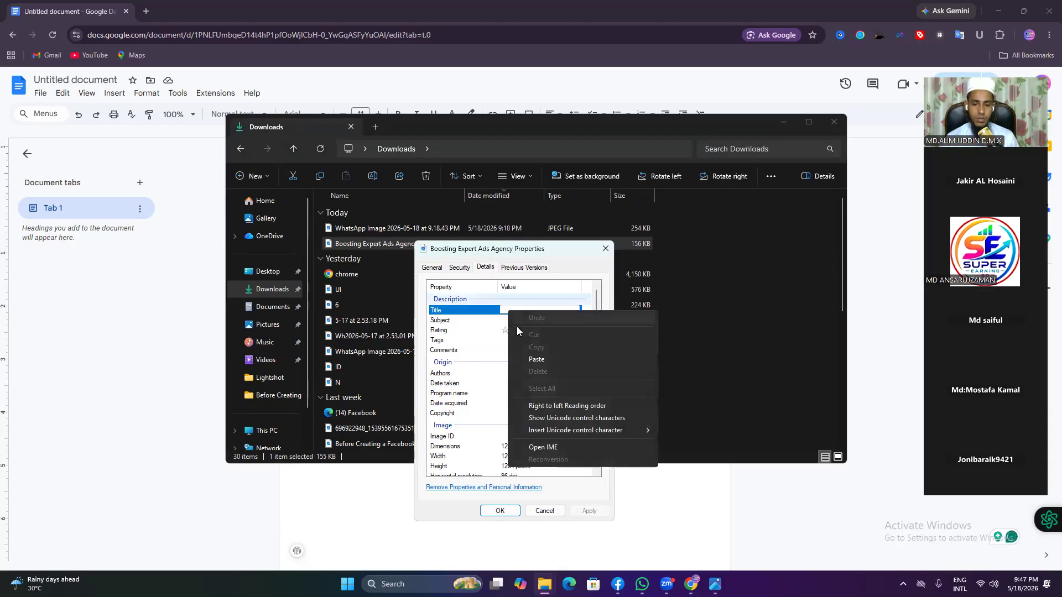
left_click(540, 358)
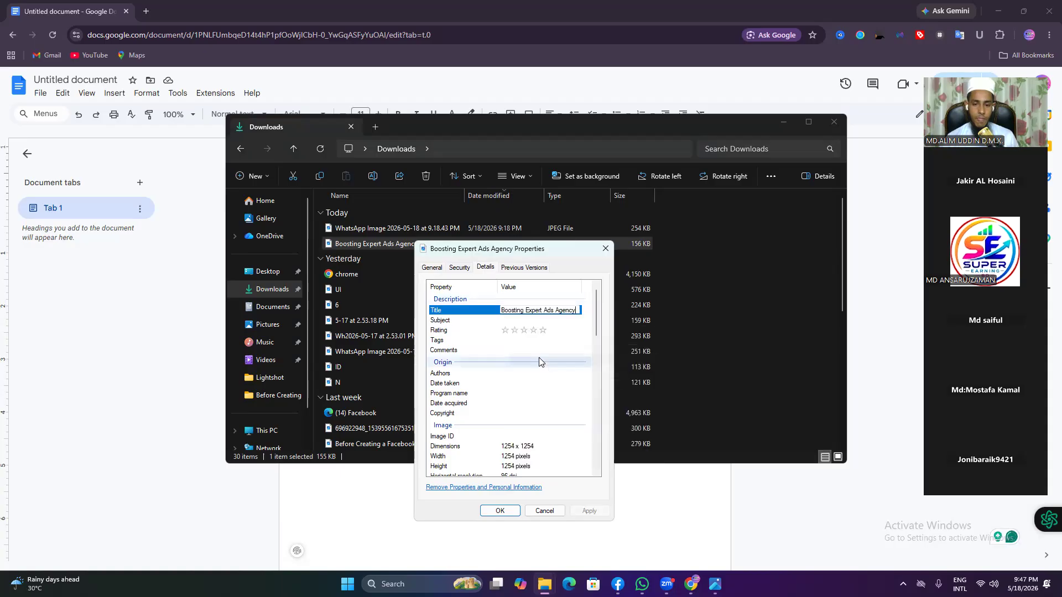
left_click(479, 321)
Step: Paste 'Boosting Expert Ads Agency' as the Subject and give the image a four-star rating
left_click(514, 319)
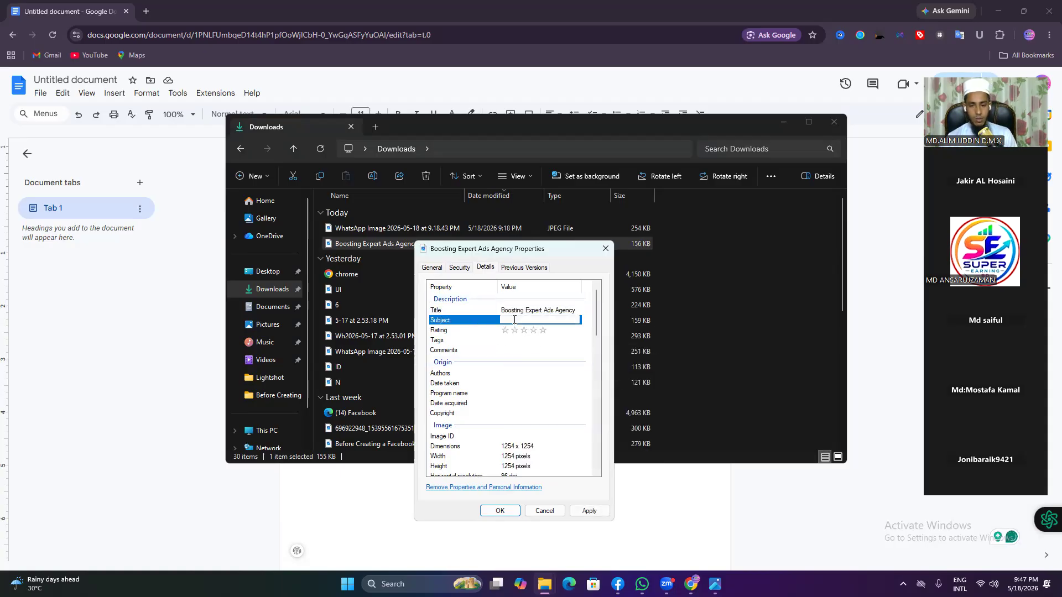
right_click(514, 319)
left_click(541, 368)
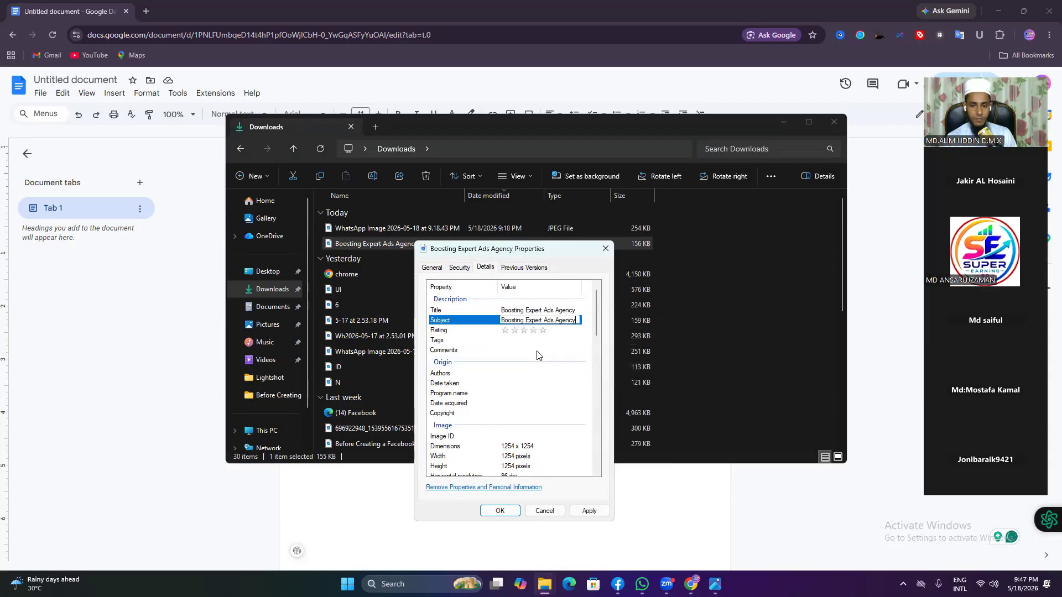
left_click(532, 331)
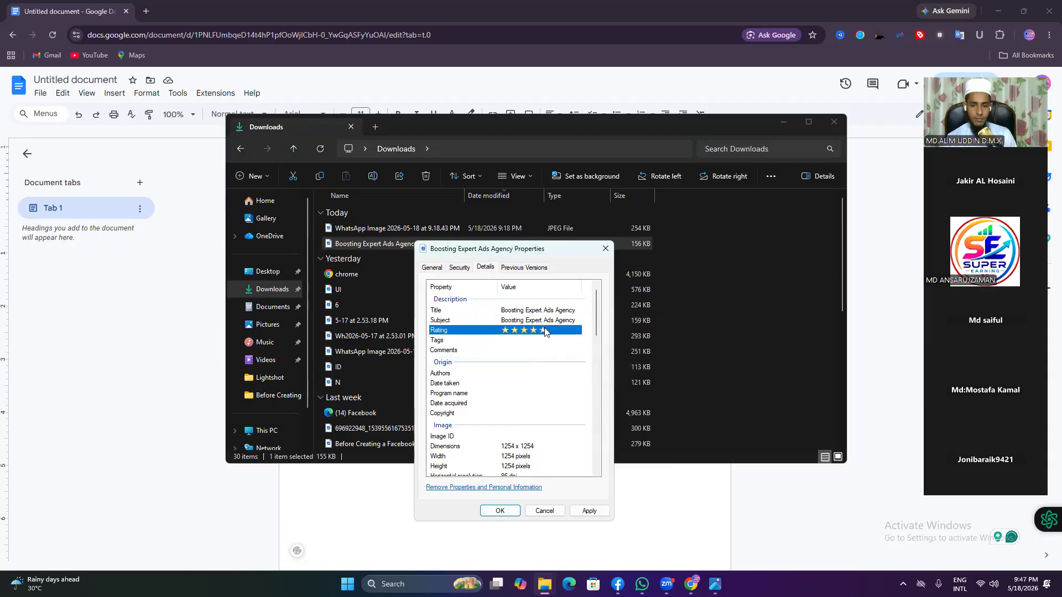
left_click(512, 341)
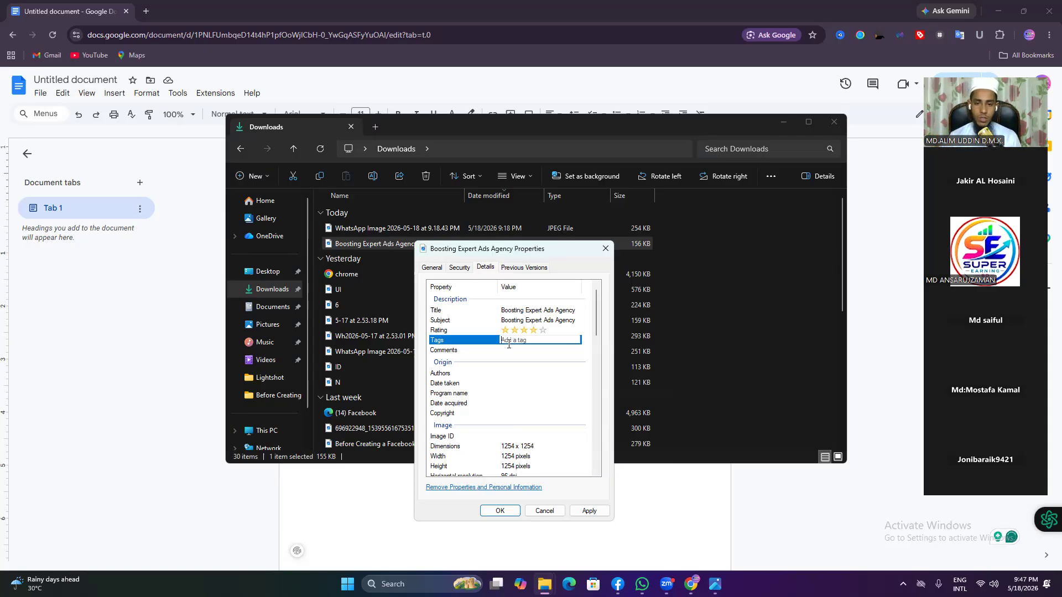
left_click(784, 124)
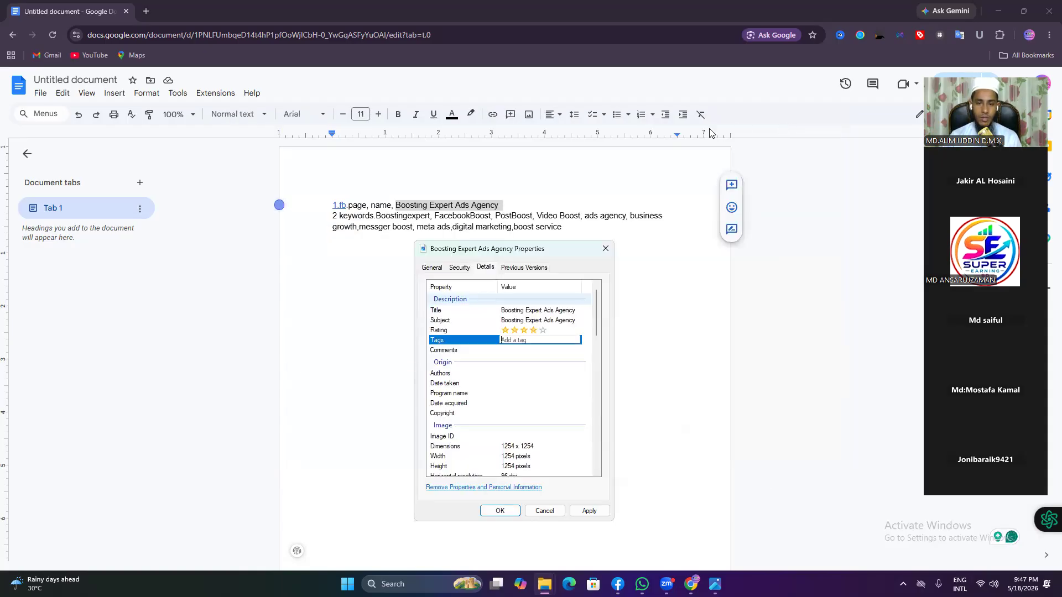
Step: Select and copy the keyword 'Boostingexpert,' from the document's keyword line
left_click(380, 216)
left_click_drag(376, 216, 430, 217)
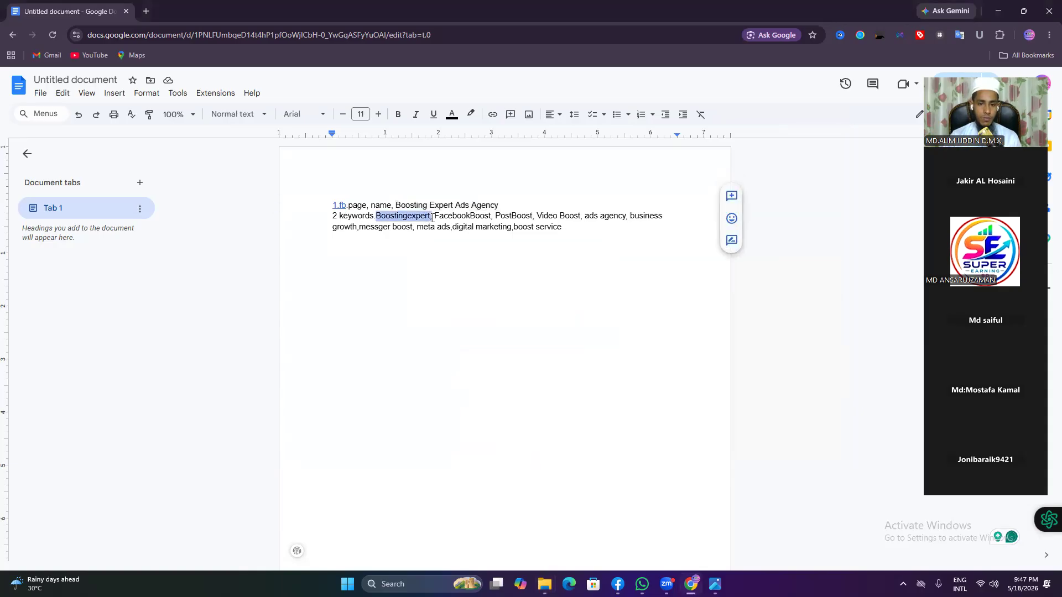
right_click(433, 218)
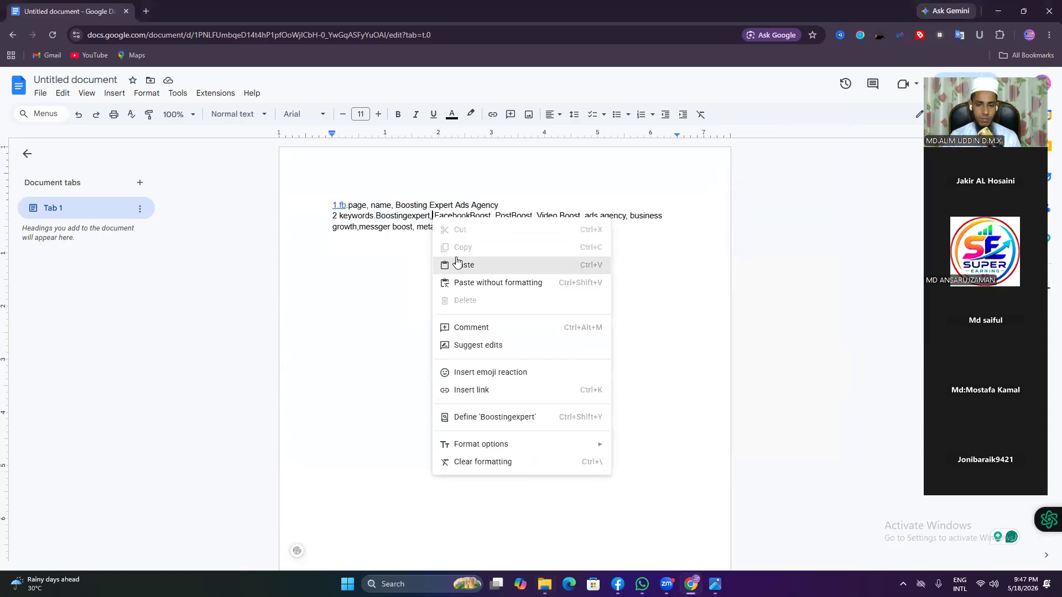
left_click(381, 266)
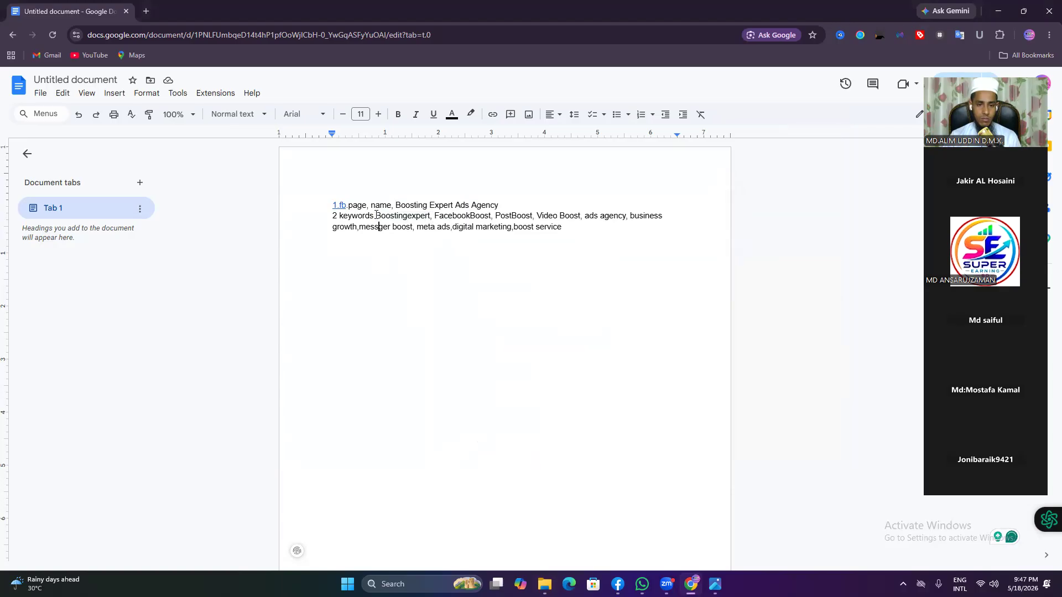
double_click(376, 215)
right_click(431, 216)
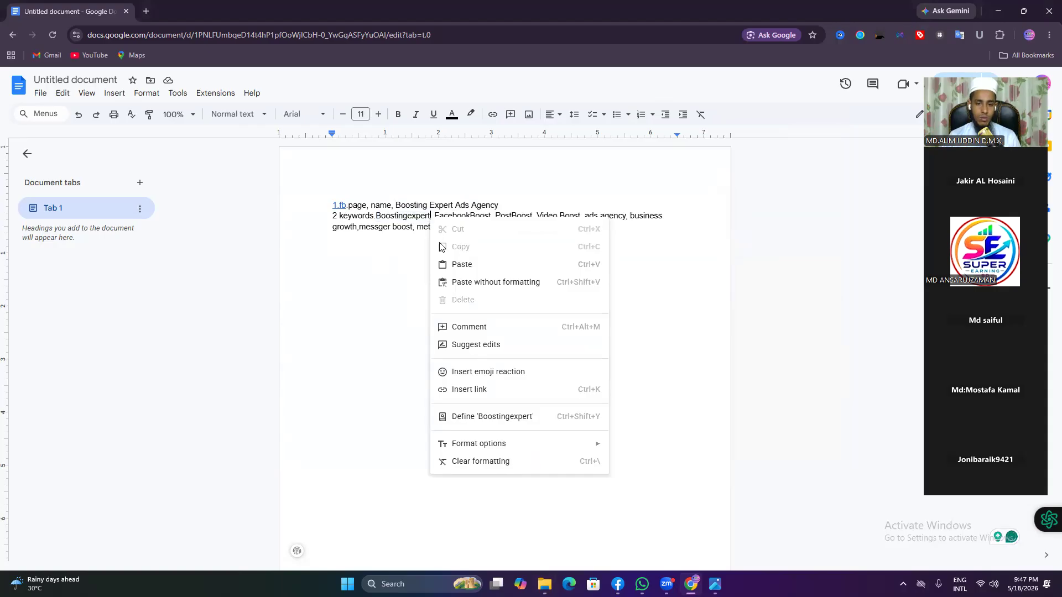
left_click(377, 215)
left_click_drag(377, 215, 432, 216)
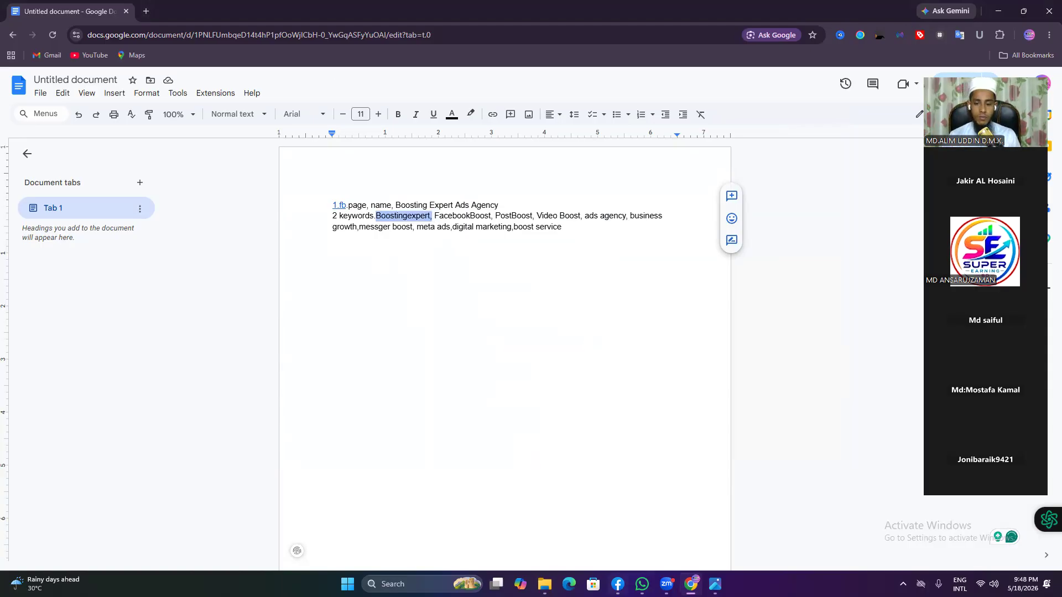
Step: Glance at the logo image, then bring the image's Properties dialog back to the front
mouse_move(703, 576)
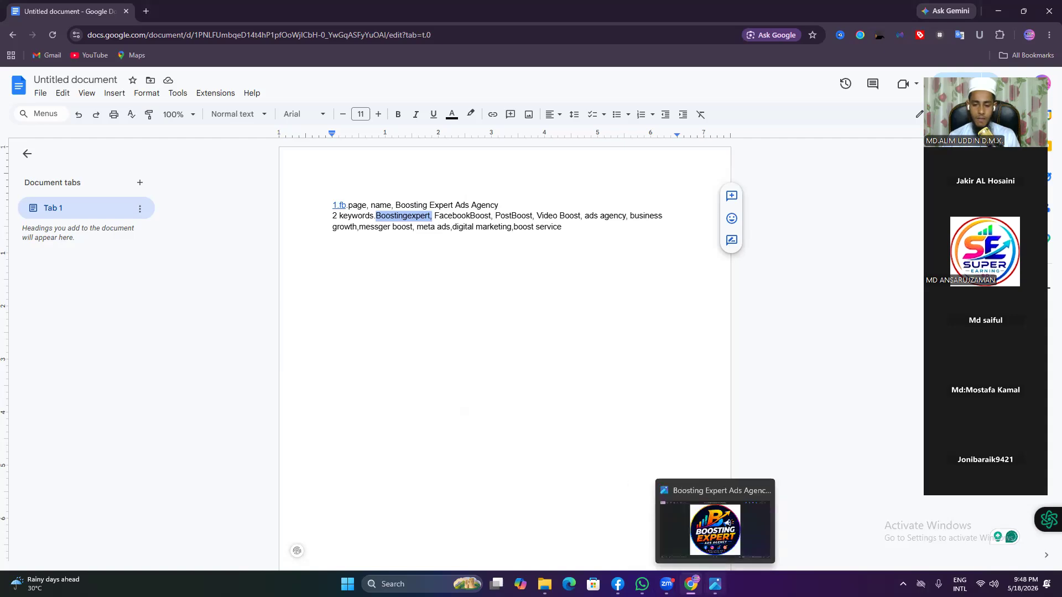
left_click(715, 582)
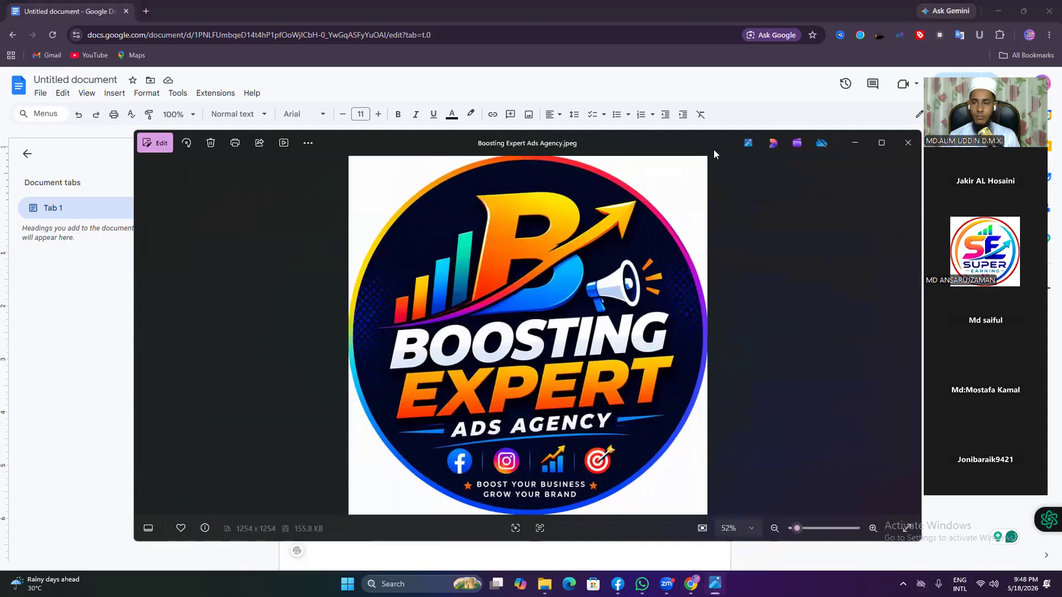
left_click(855, 143)
left_click(544, 582)
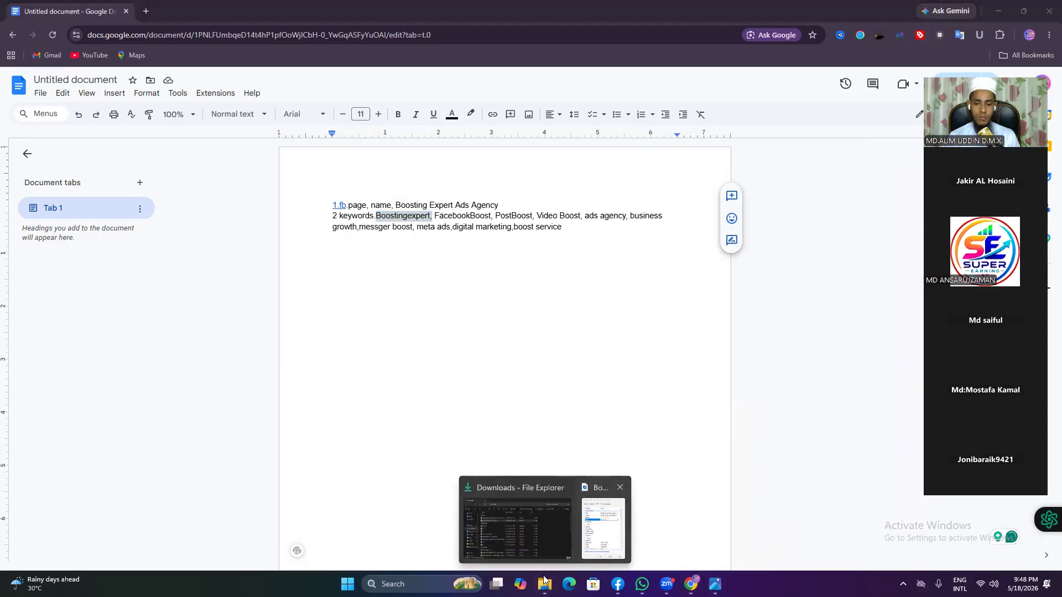
left_click(603, 528)
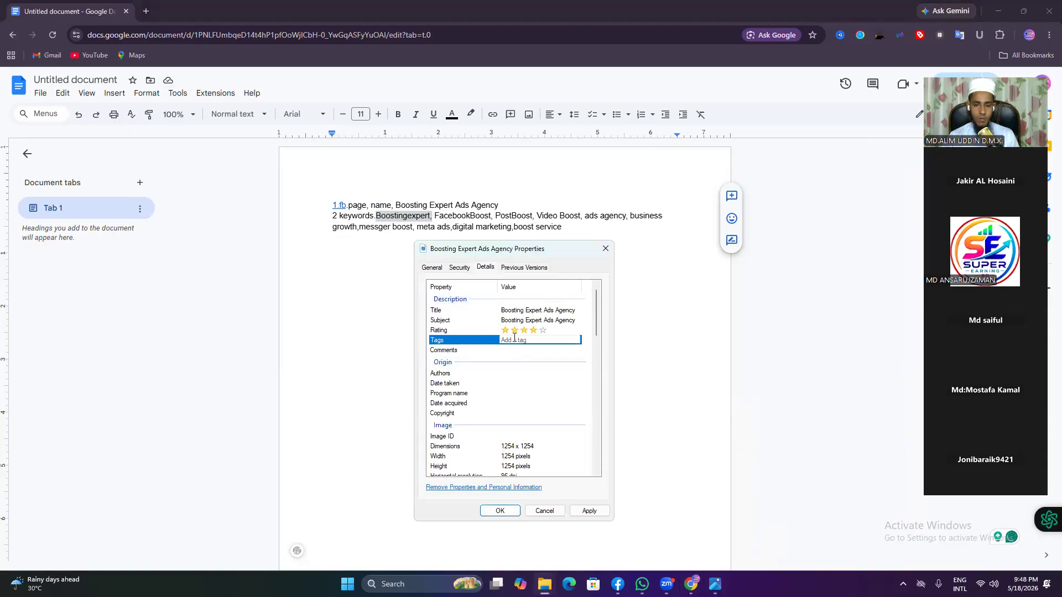
Step: Paste 'Boostingexpert,' into Tags and select the keyword FacebookBoost in the document
key("ctrl+v")
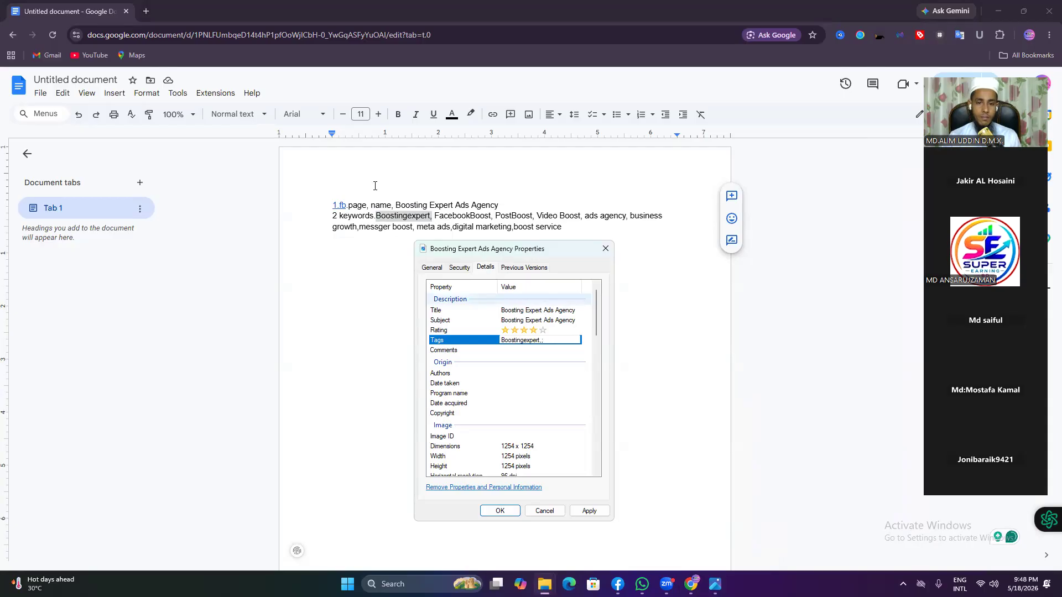
left_click_drag(435, 215, 501, 218)
left_click(491, 217)
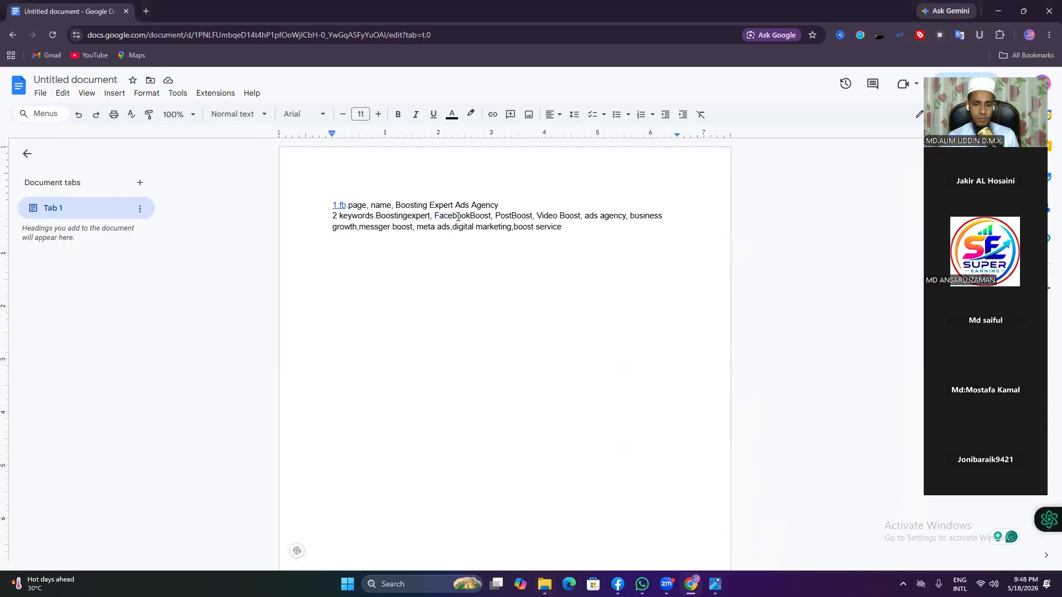
left_click_drag(435, 217, 492, 217)
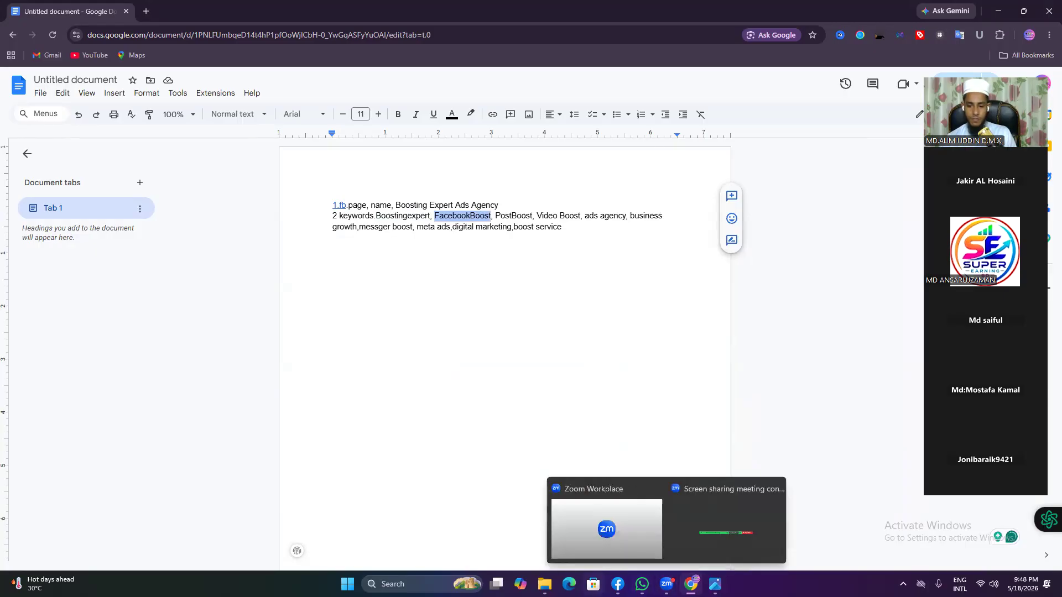
left_click(545, 584)
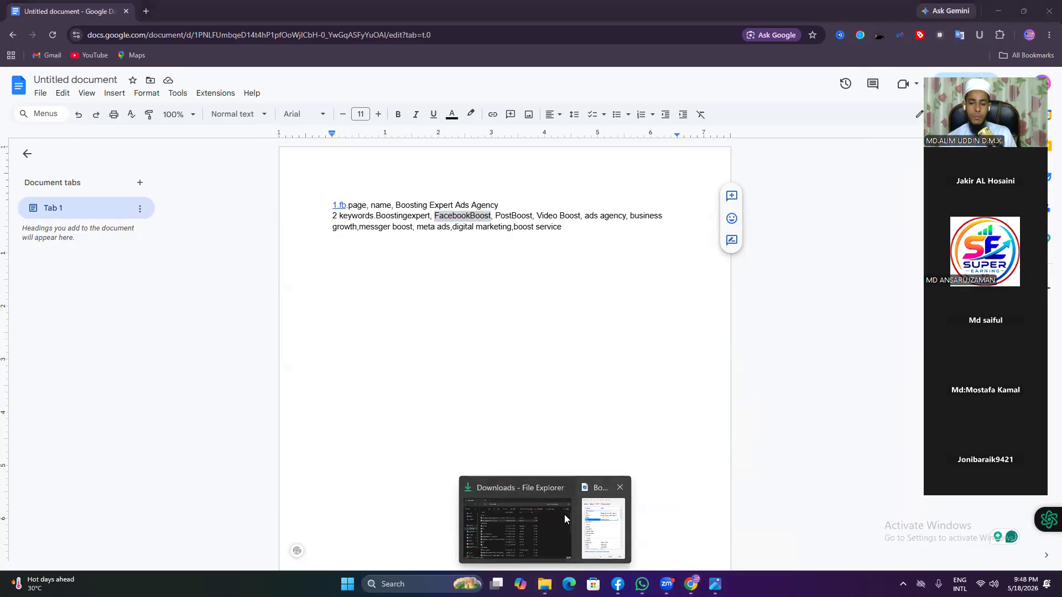
left_click(603, 525)
Step: Add FacebookBoost, 'video boost' and 'post boost' as further tags
type(";")
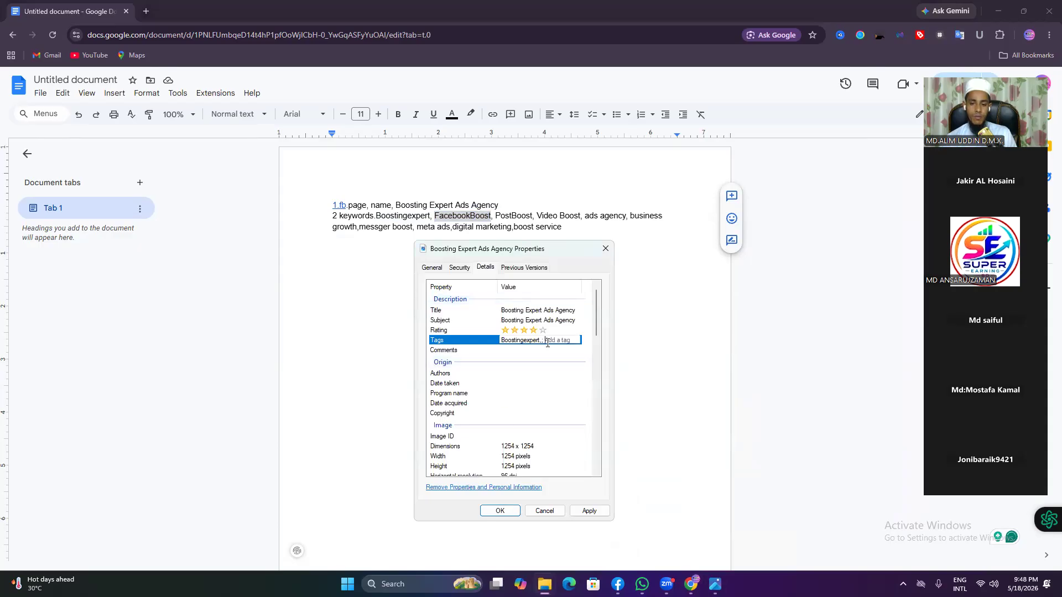
right_click(546, 342)
left_click(573, 391)
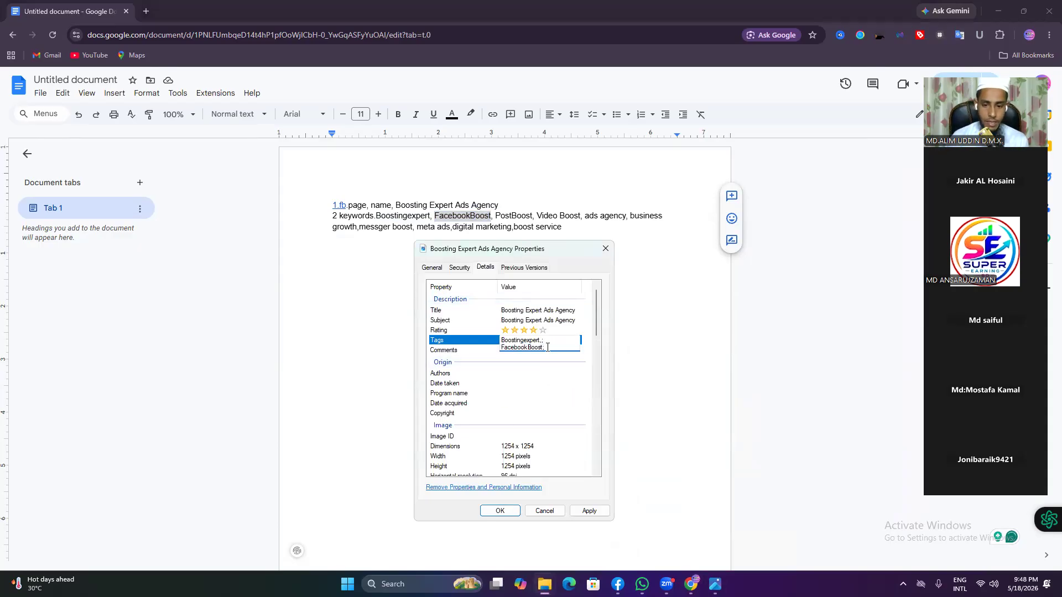
type("; ")
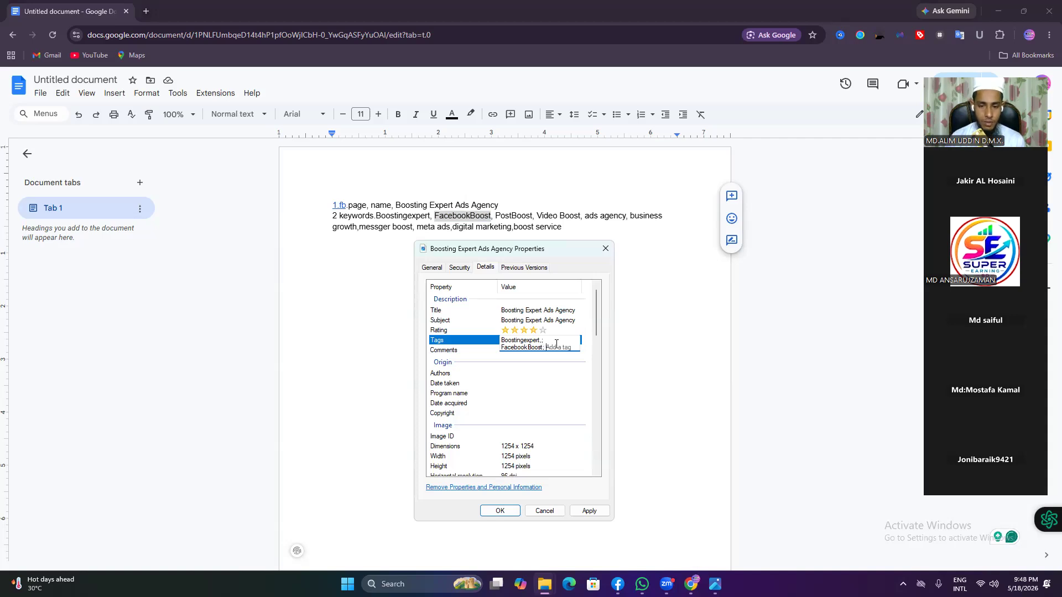
type("video vewi")
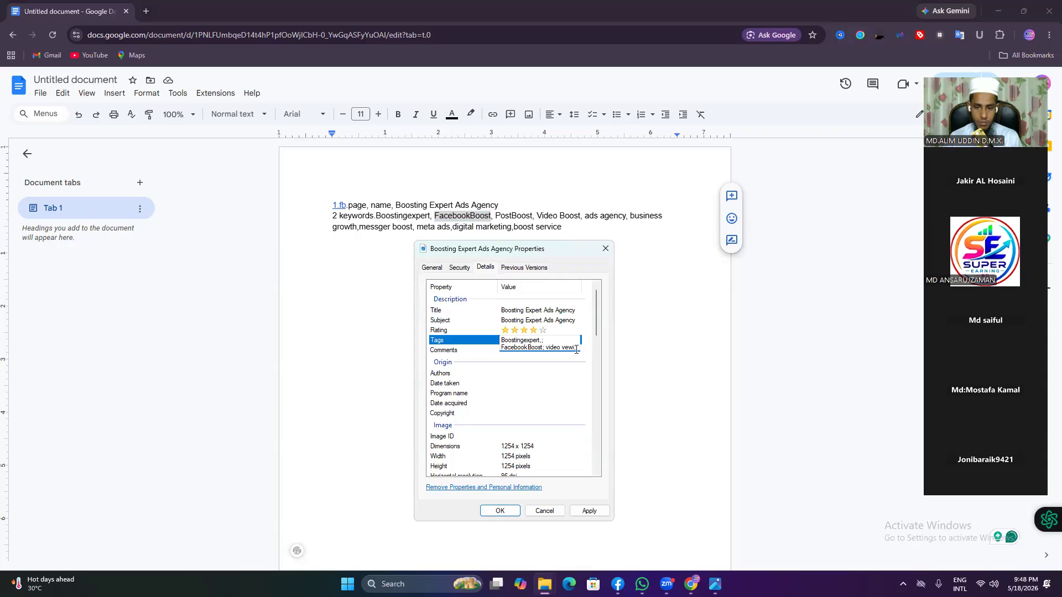
key("BackSpace")
key("BackSpace")
key("BackSpace")
type("p")
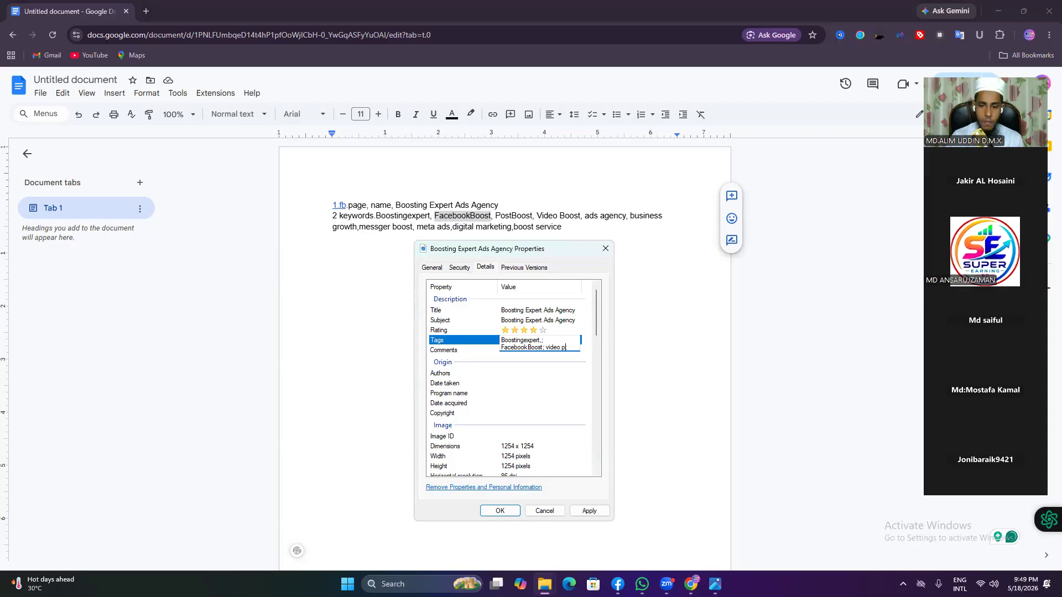
type("oo")
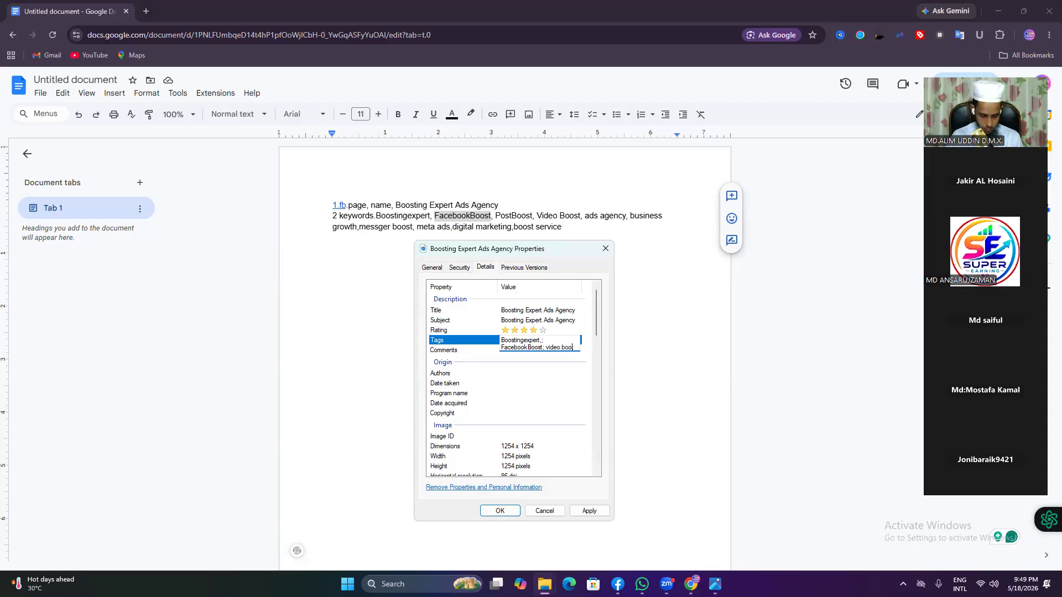
type("st.")
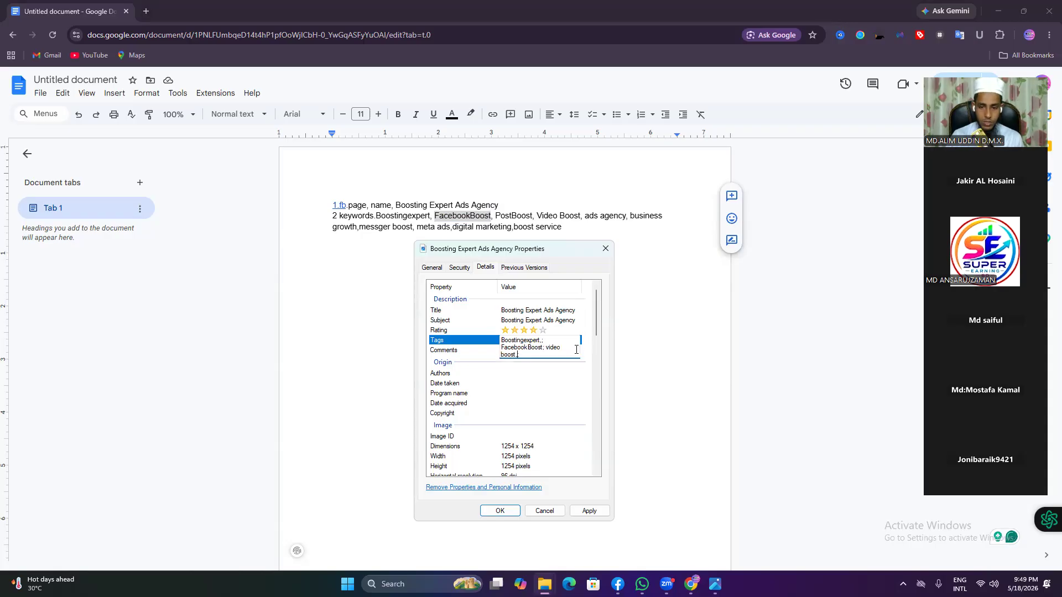
type(";")
type("os")
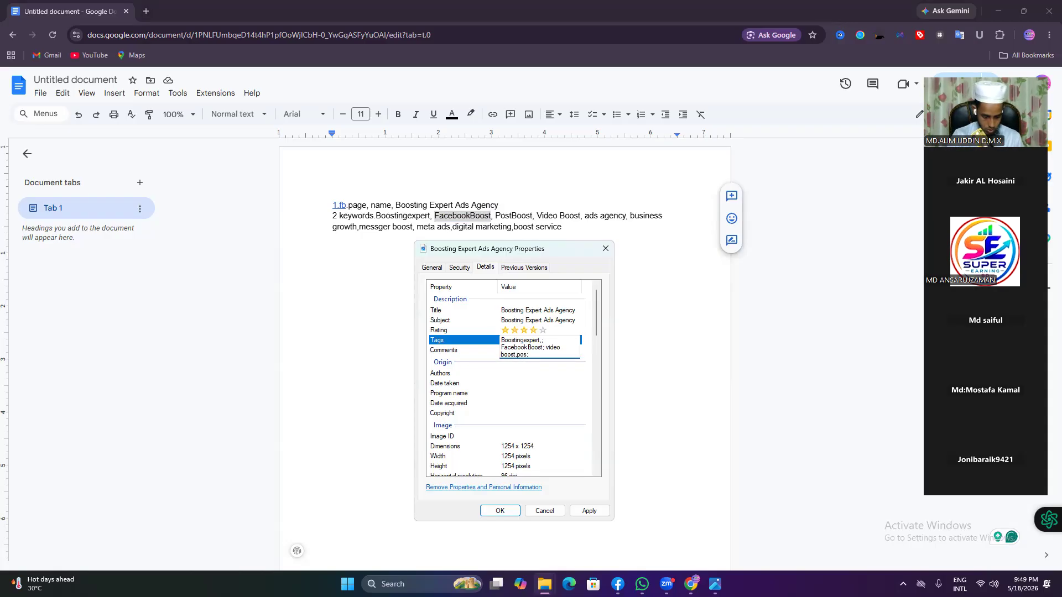
type("t boost")
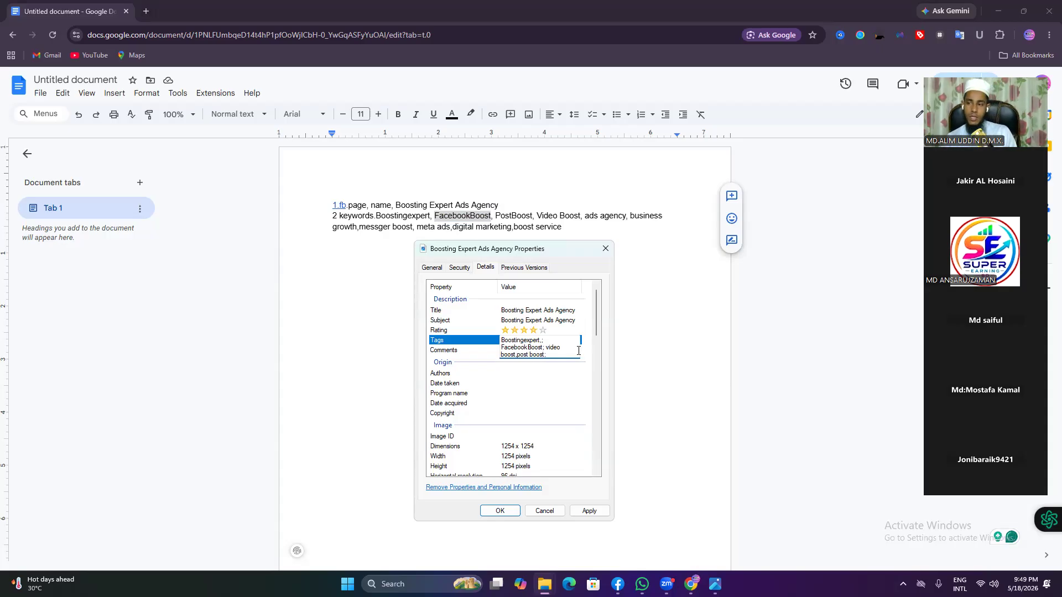
left_click(478, 351)
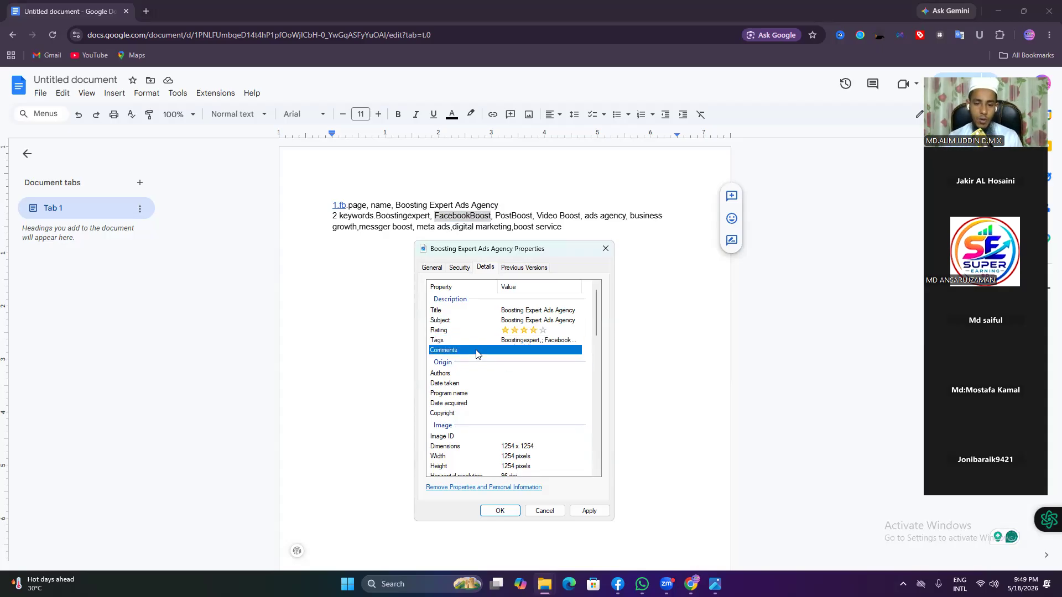
Step: Move the Boostingexpert tag to the end and copy it into Comments
left_click(519, 351)
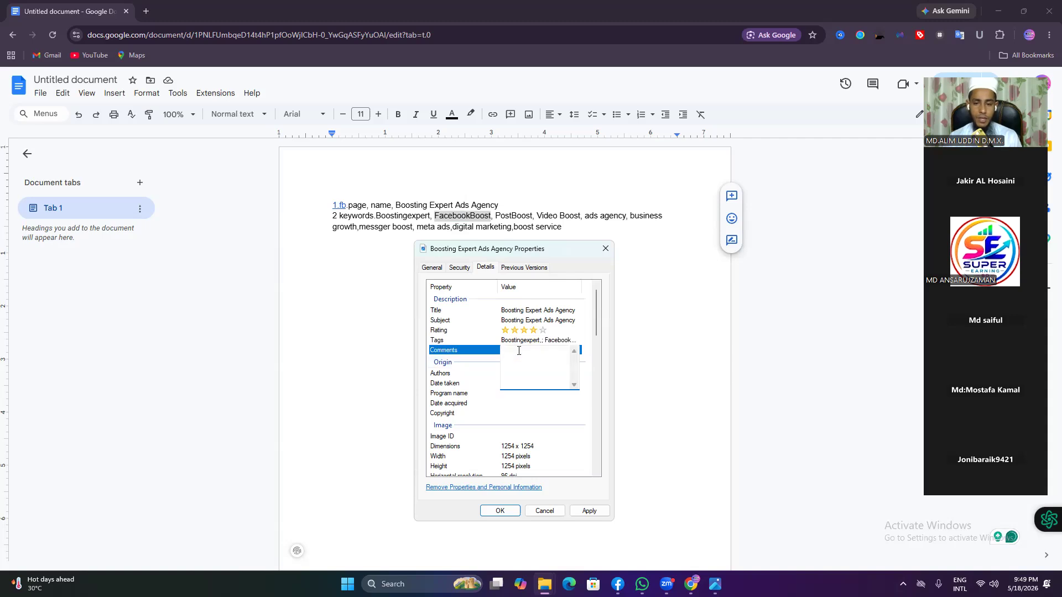
left_click(479, 330)
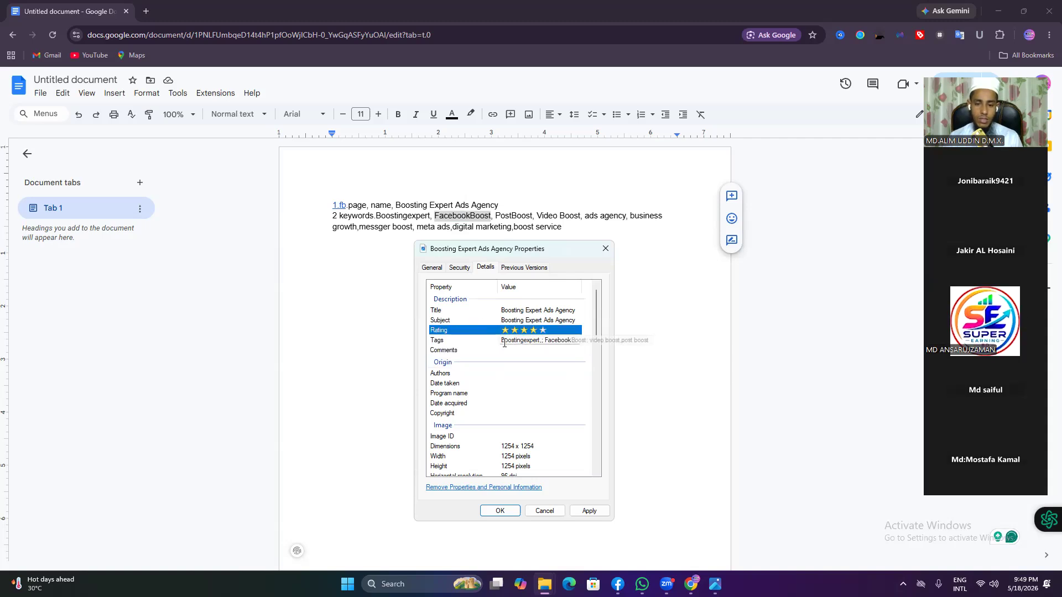
left_click(505, 341)
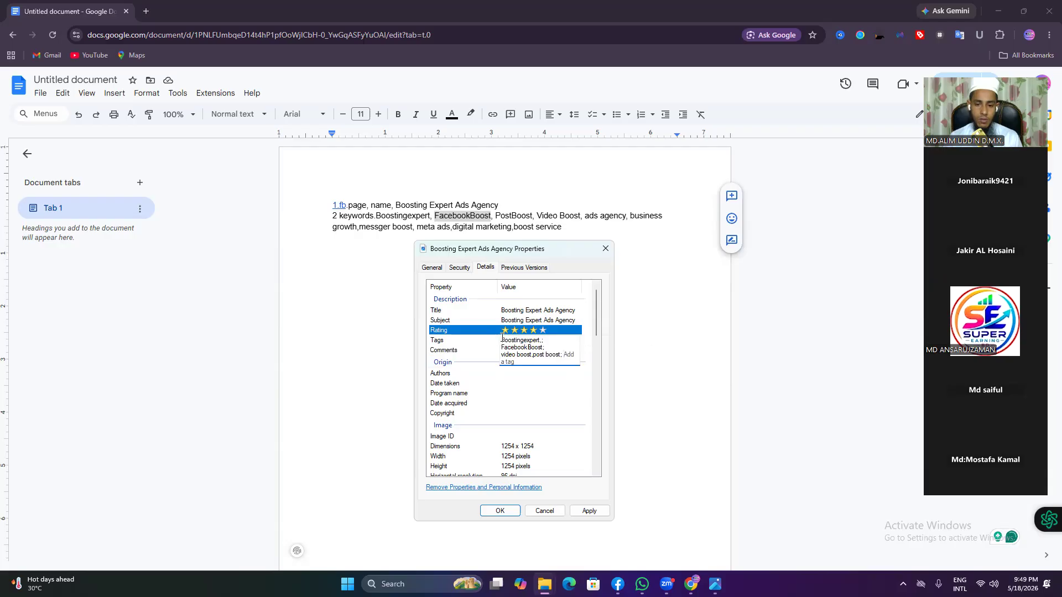
left_click_drag(502, 341, 552, 358)
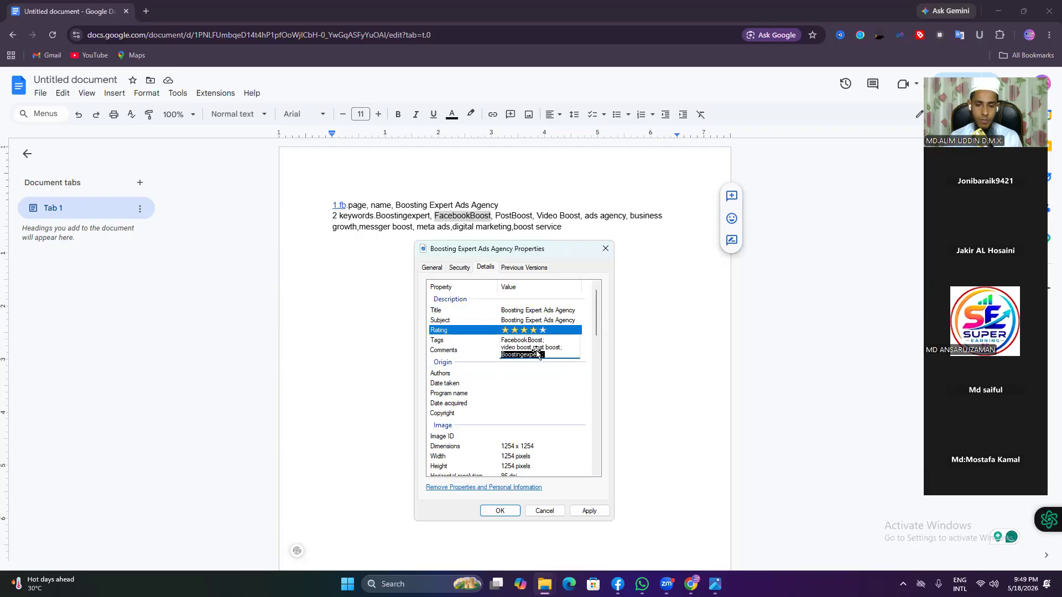
right_click(538, 354)
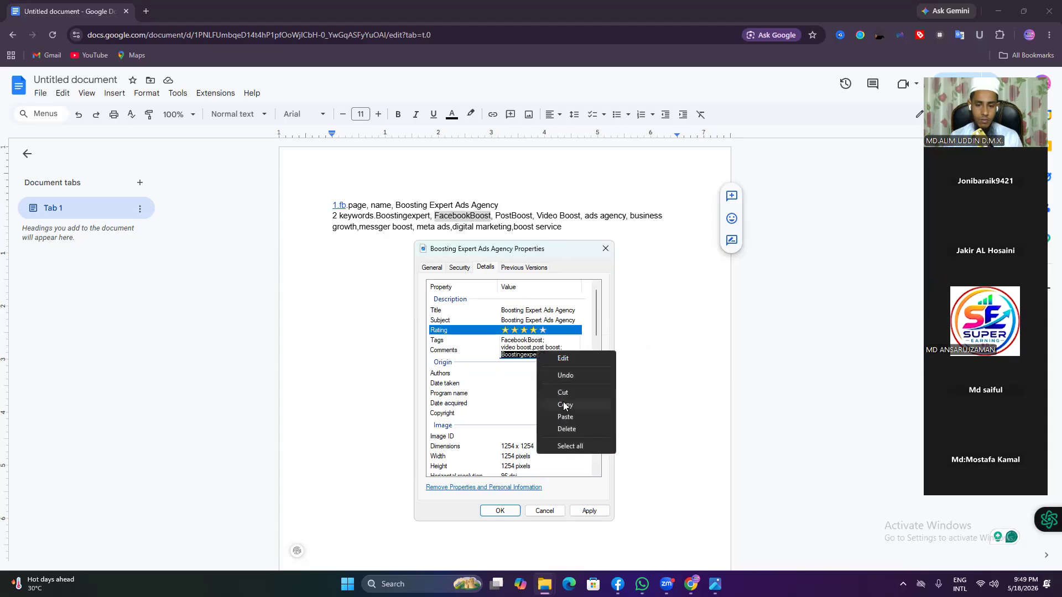
left_click(564, 405)
left_click(470, 350)
left_click(515, 351)
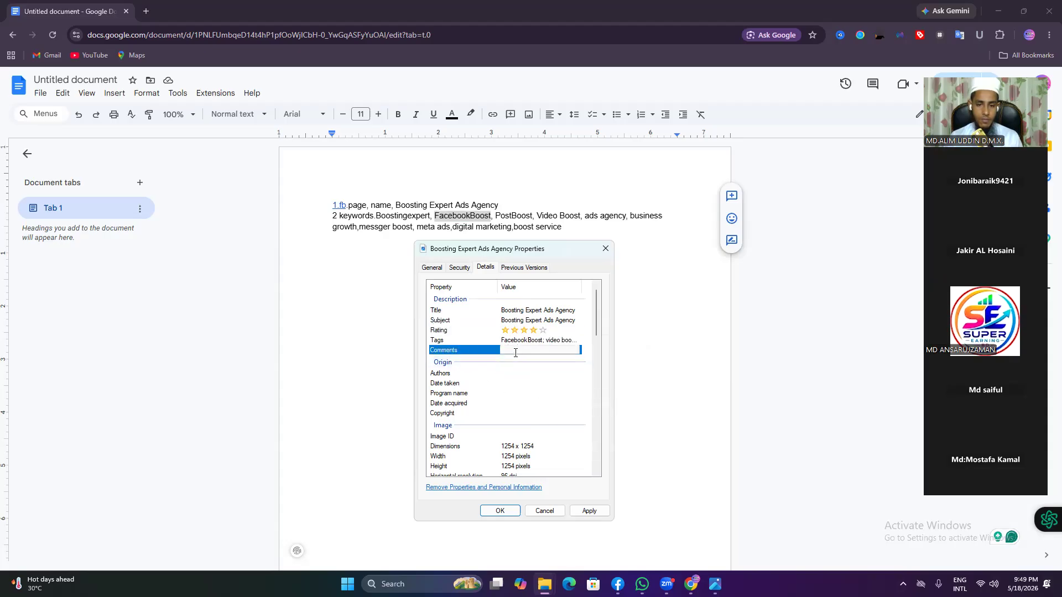
right_click(515, 353)
left_click(544, 401)
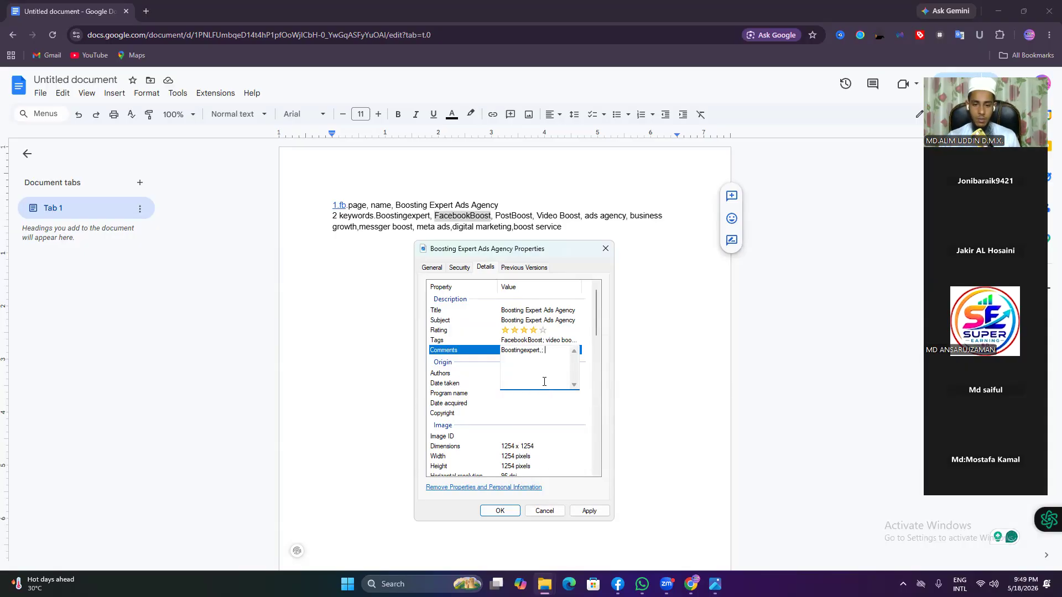
Step: Set the rating to five stars and apply and save the property changes
left_click(542, 330)
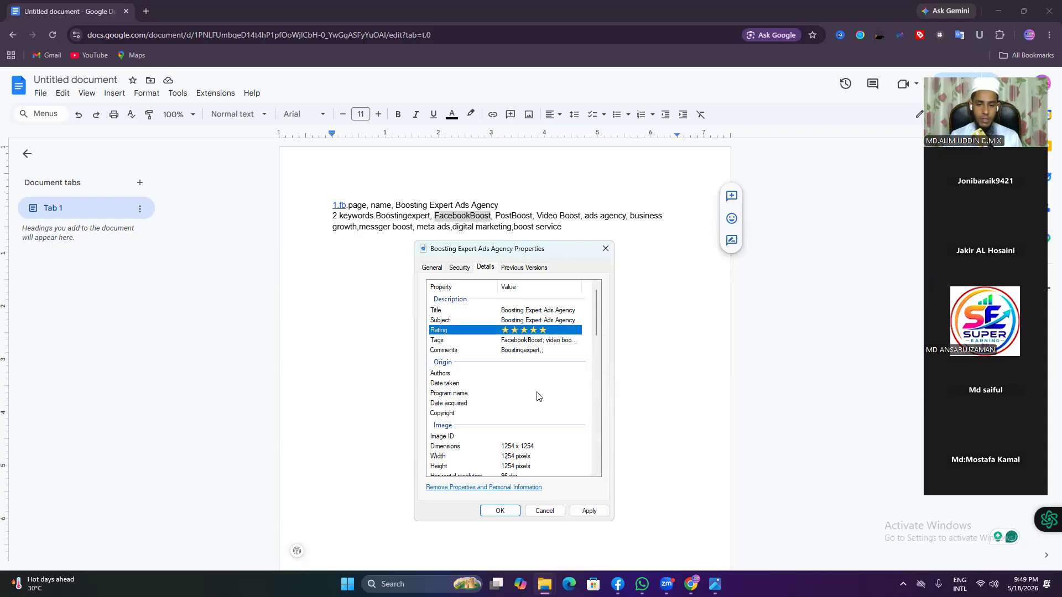
left_click(560, 372)
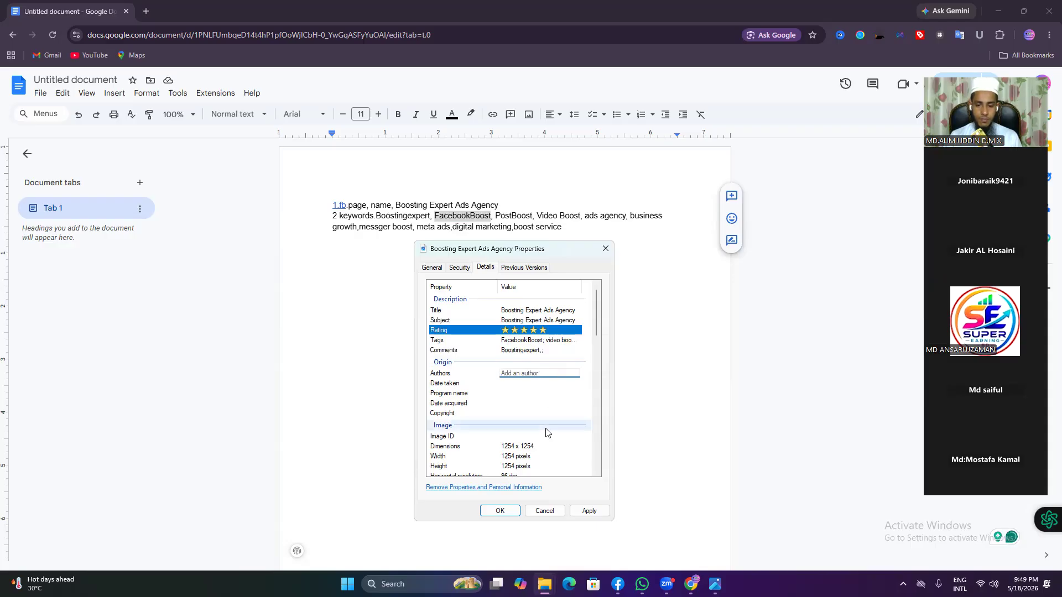
left_click(586, 516)
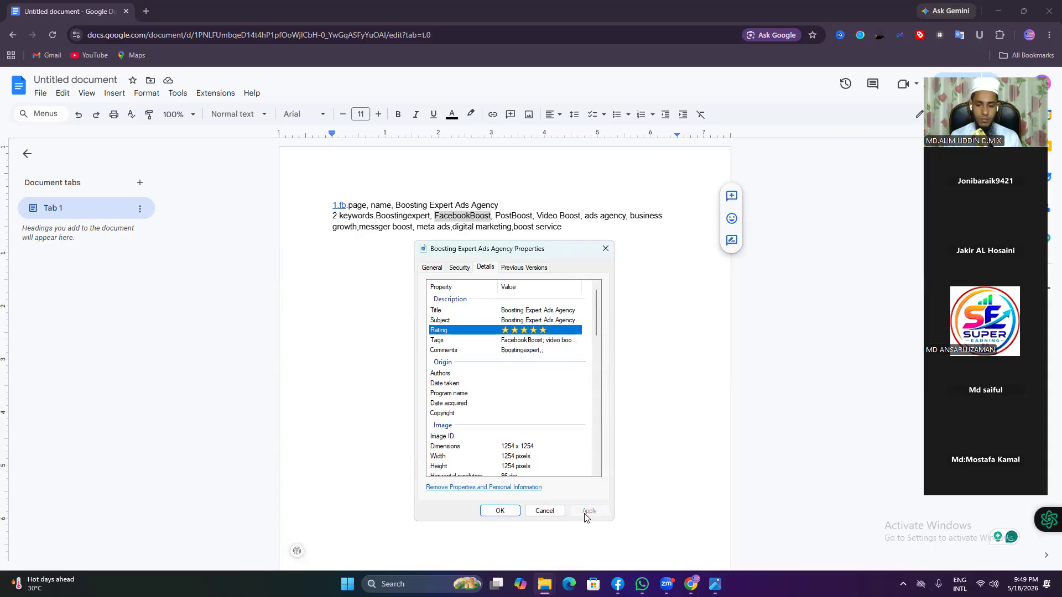
left_click(501, 513)
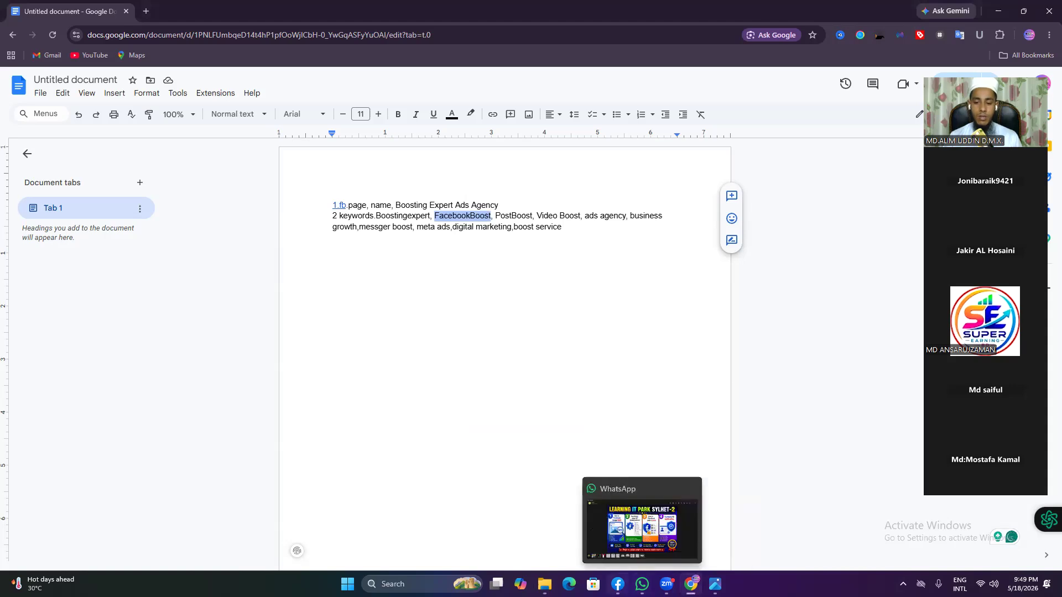
Step: Peek at the WhatsApp course banner, then minimize WhatsApp and Google Docs to reveal the Dn shop Page
left_click(618, 584)
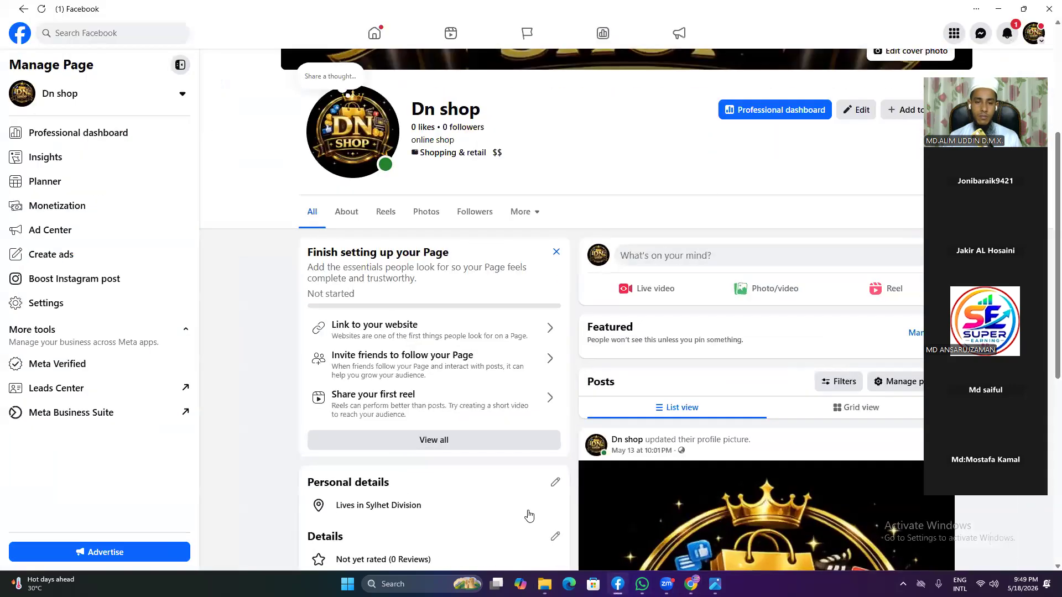
left_click(999, 9)
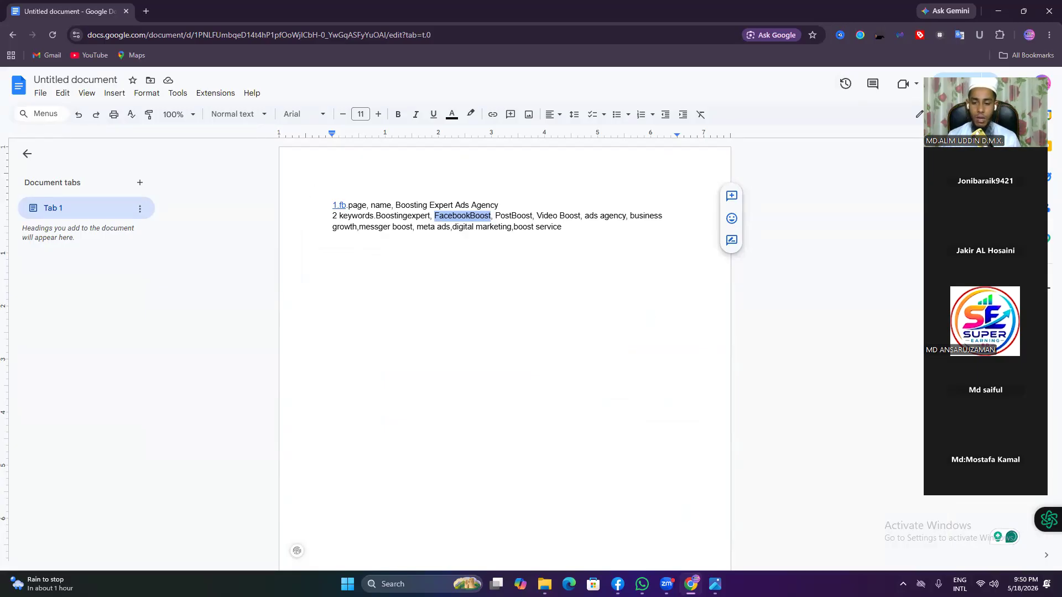
left_click(641, 584)
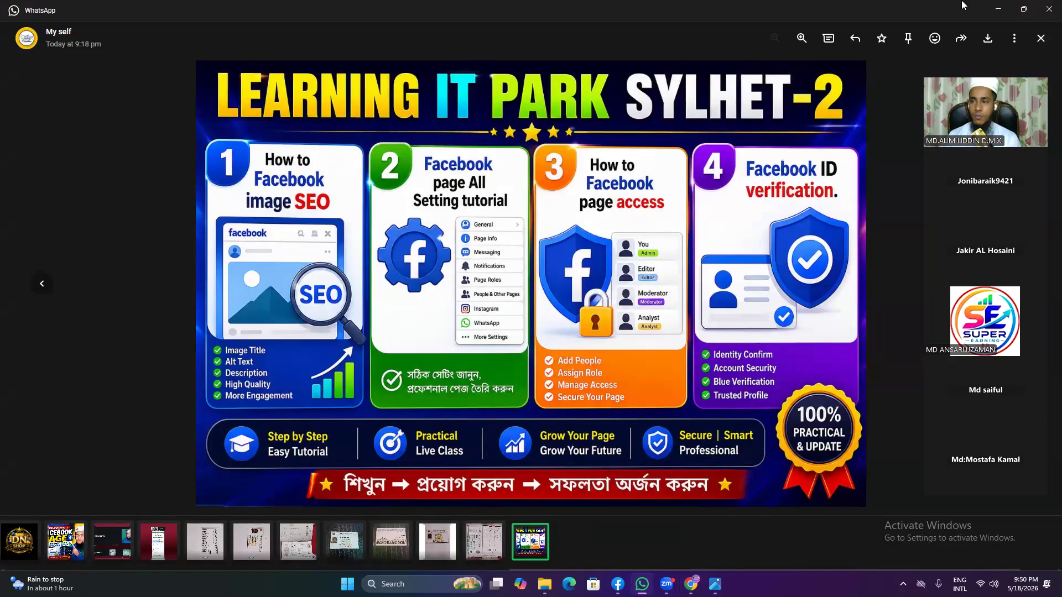
left_click(997, 12)
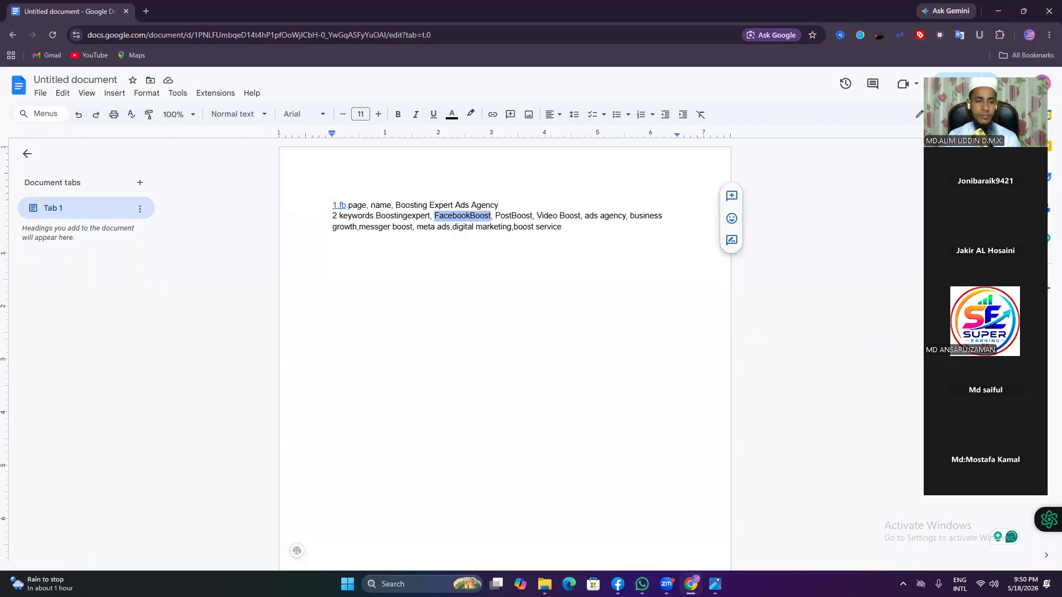
left_click(997, 11)
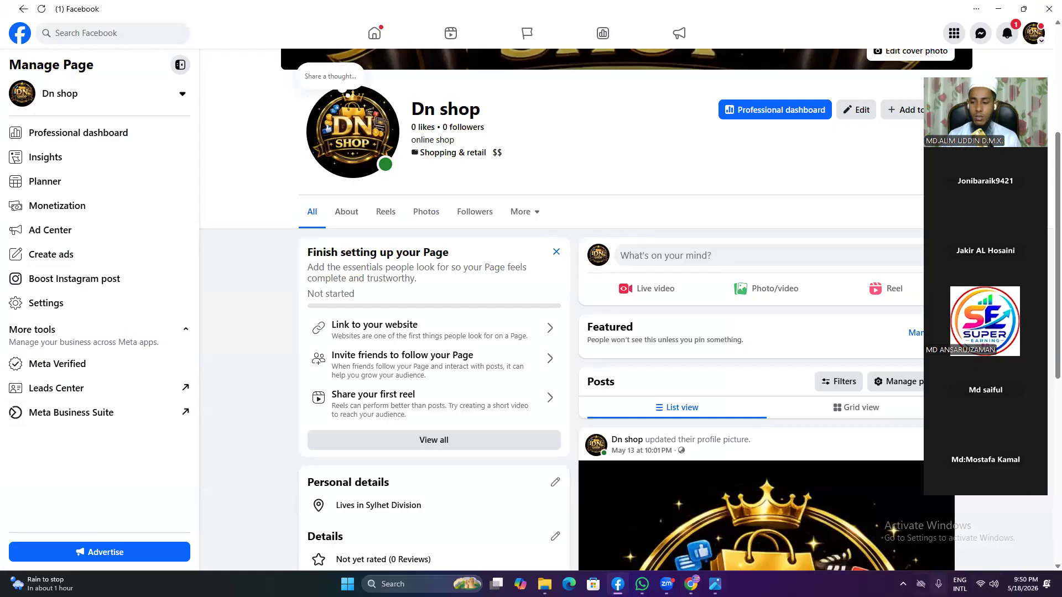
left_click(903, 584)
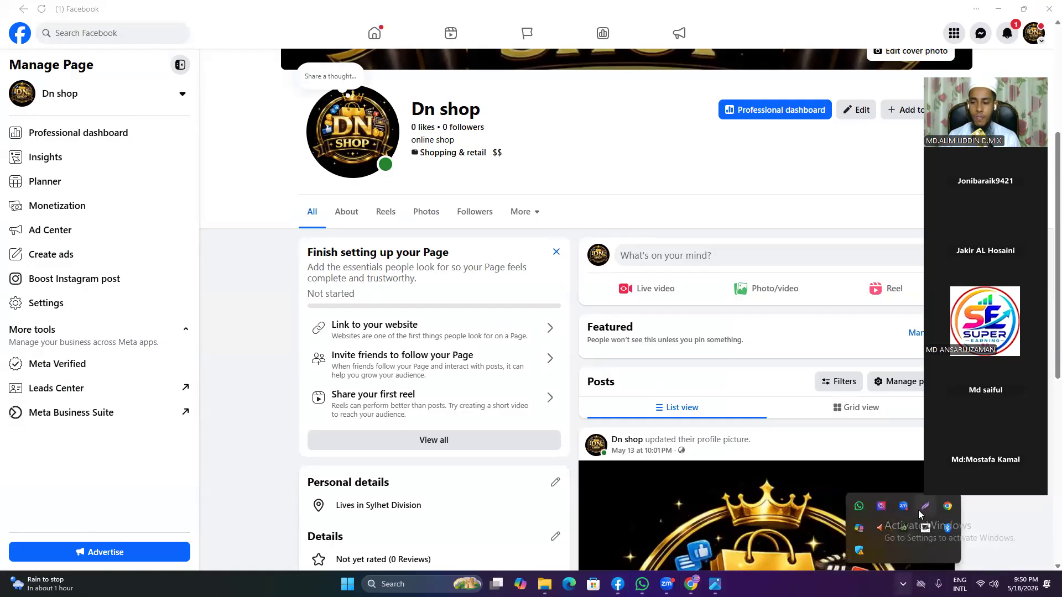
Step: Box and arrow the Settings menu item in a Lightshot capture, discard it, and open Settings
left_click(904, 526)
left_click_drag(1, 71, 388, 518)
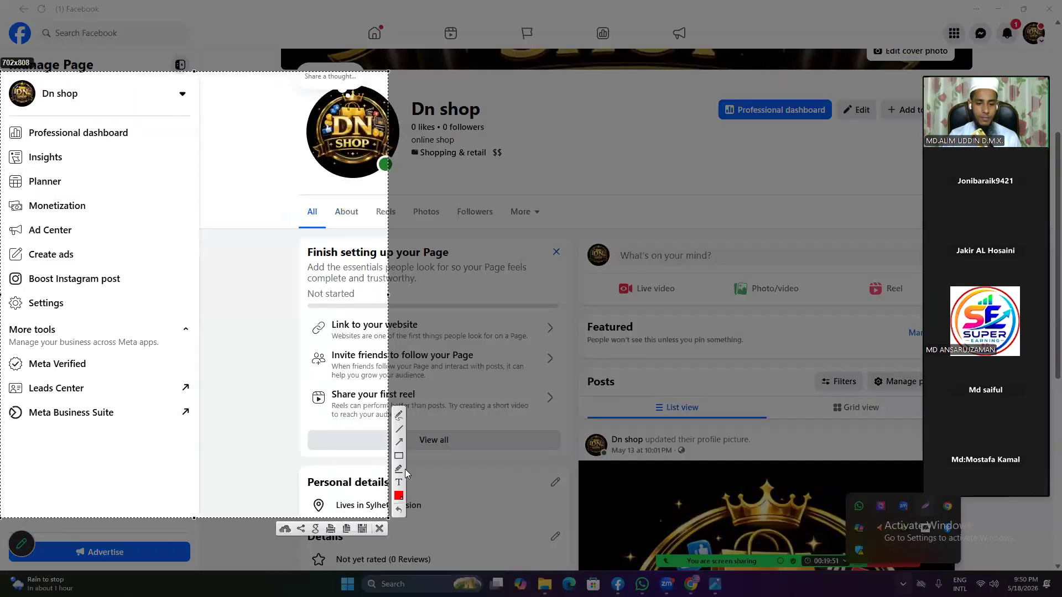
left_click(397, 456)
mouse_move(1, 291)
left_mouse_down()
mouse_move(28, 312)
mouse_move(75, 314)
left_mouse_up()
left_click(399, 441)
left_click_drag(269, 252, 66, 307)
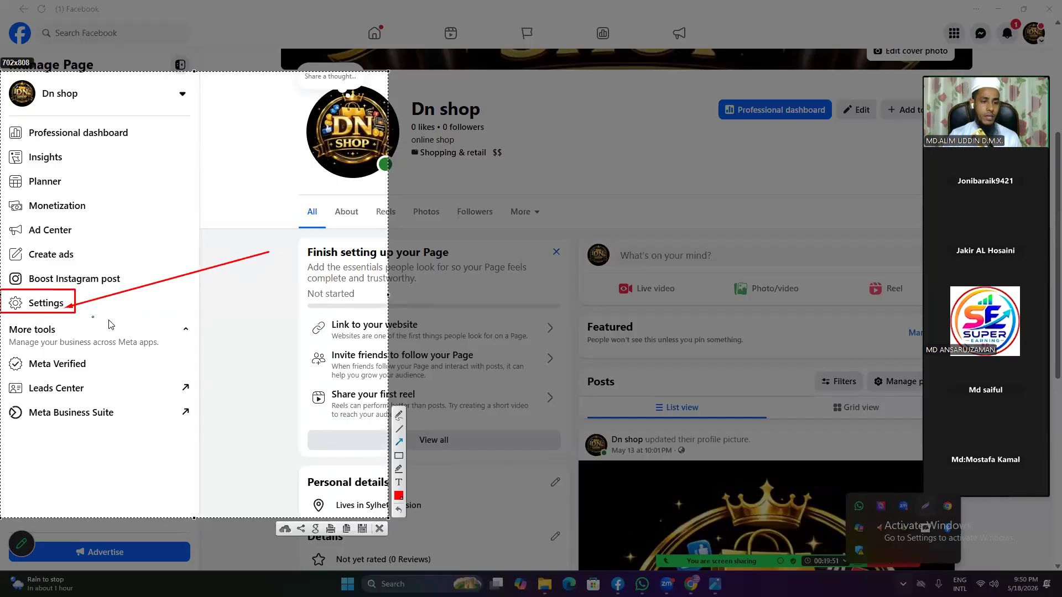
left_click(378, 529)
left_click(75, 308)
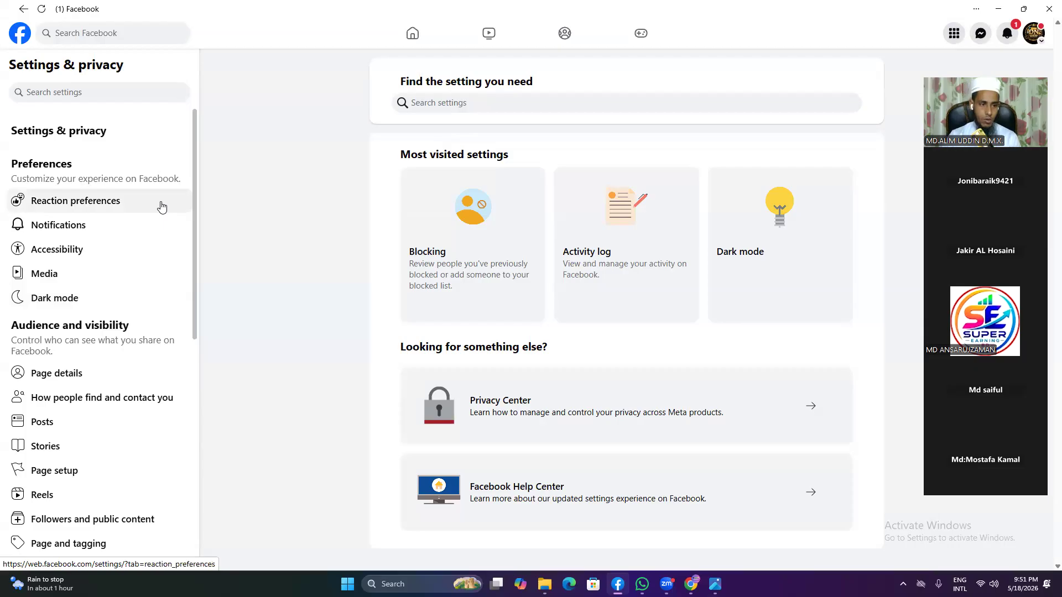
Step: Hide reaction counts on the Page's own posts but keep them shown on others' posts
left_click(161, 207)
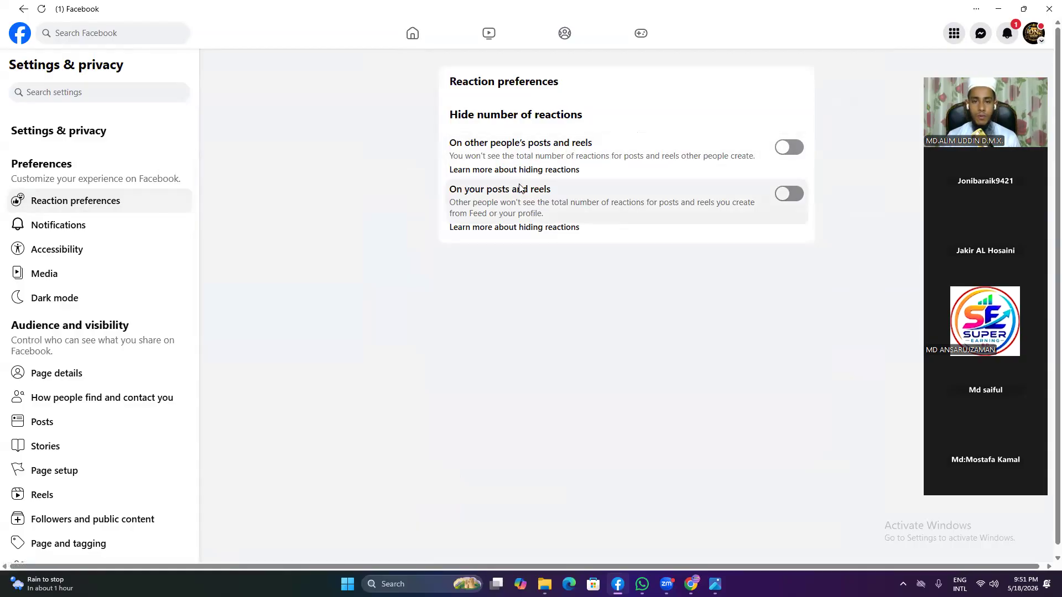
left_click(785, 153)
left_click(791, 196)
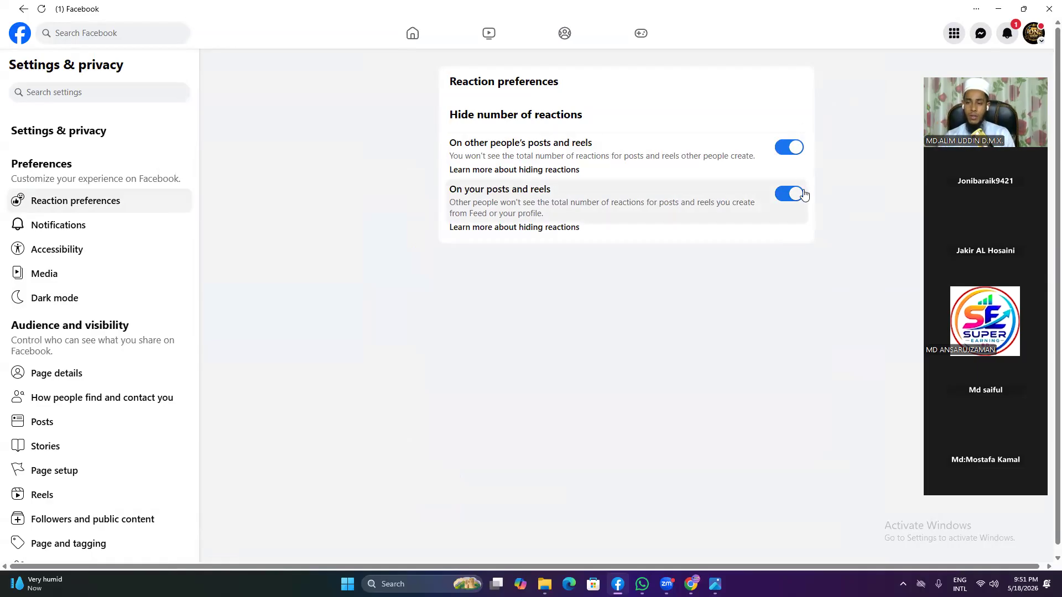
left_click(792, 149)
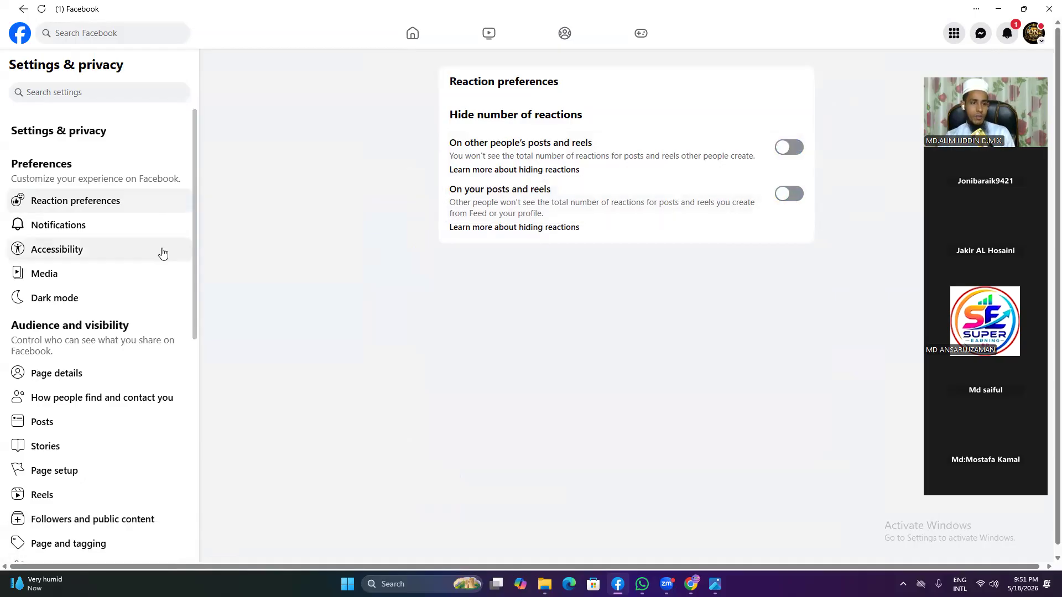
Step: Set the default video quality in Media settings to HD if available
left_click(111, 234)
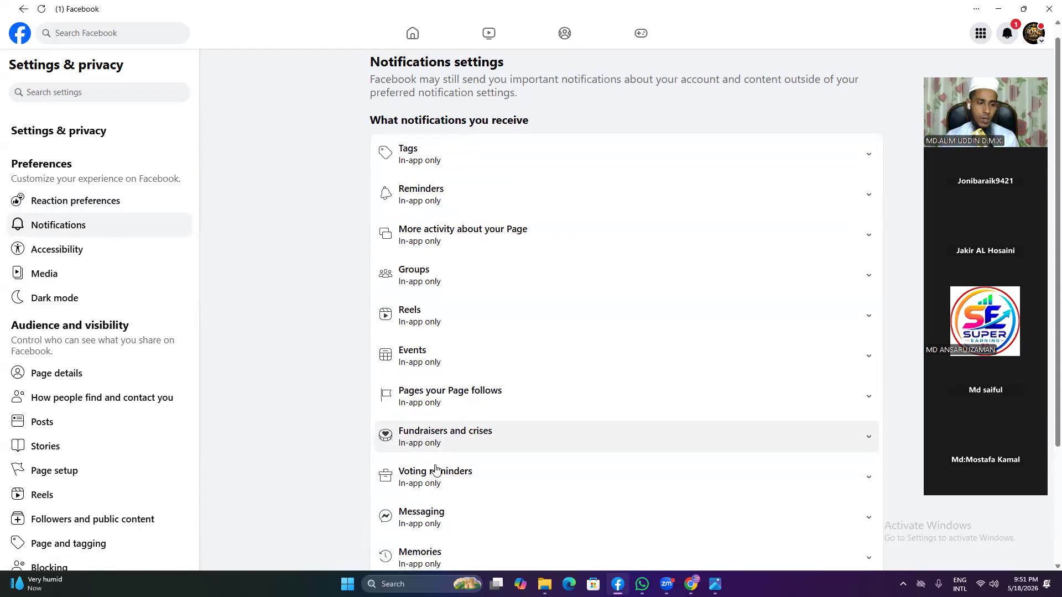
scroll(434, 472, "down", 2)
left_click(55, 272)
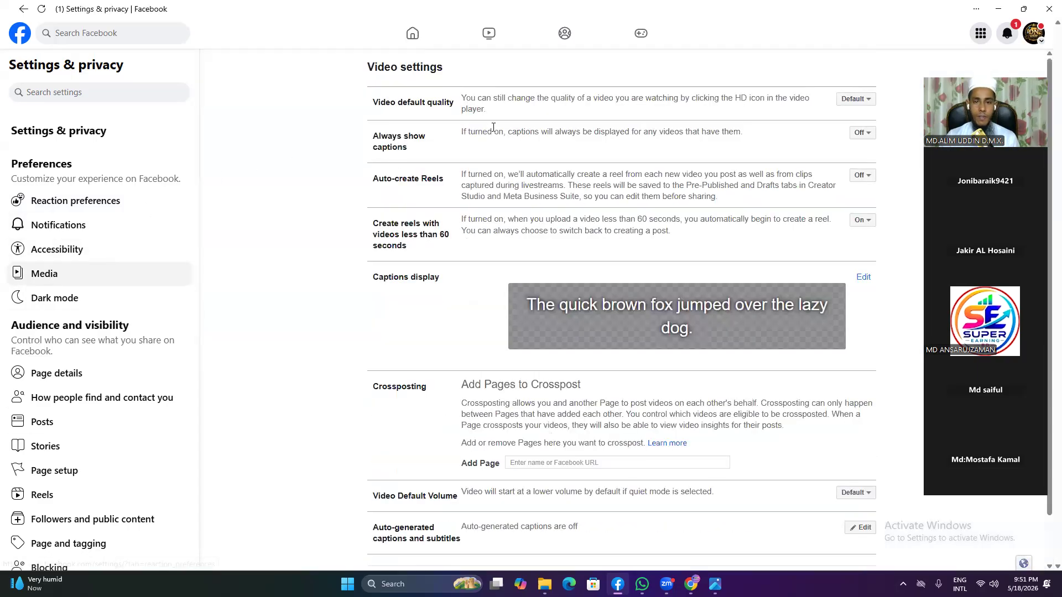
left_click(865, 101)
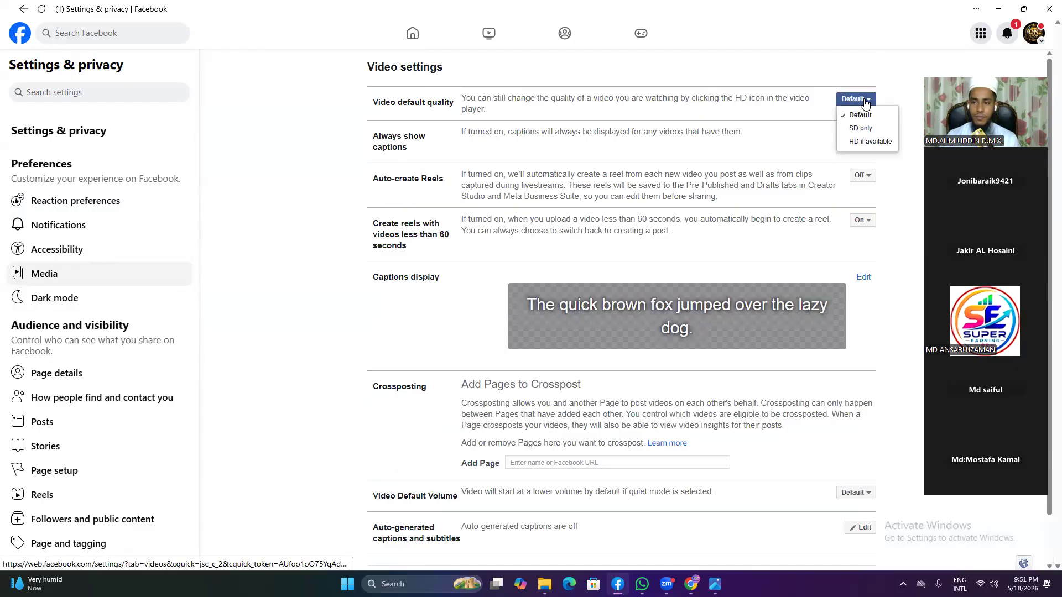
left_click(866, 102)
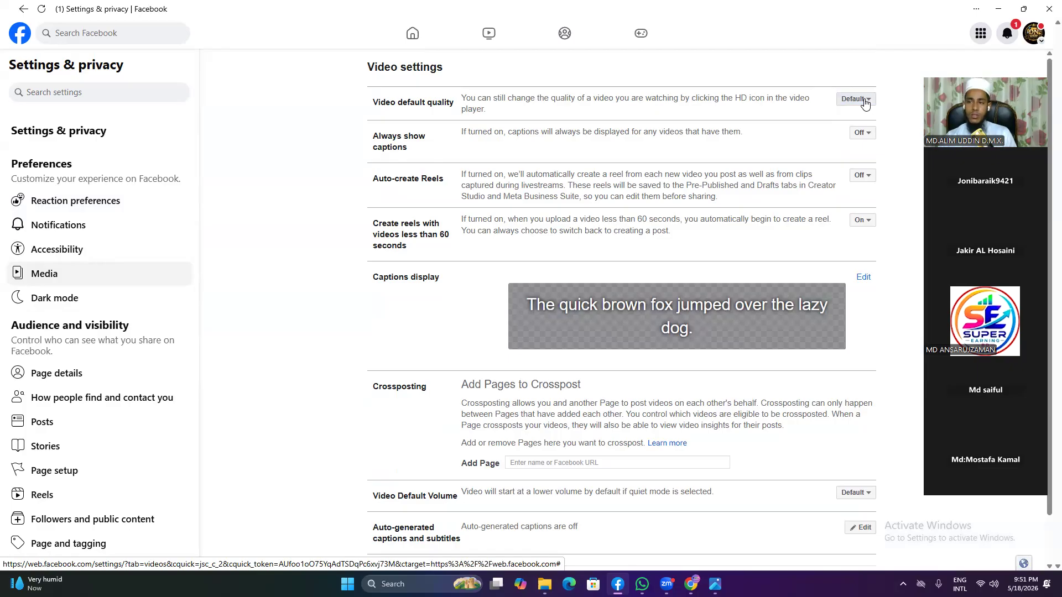
left_click(866, 102)
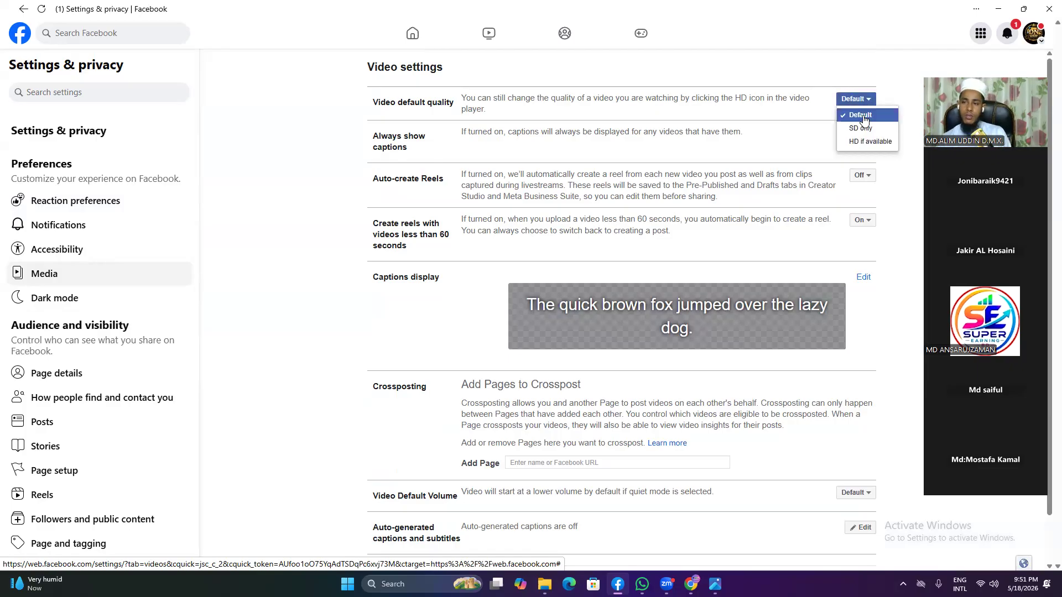
left_click(866, 142)
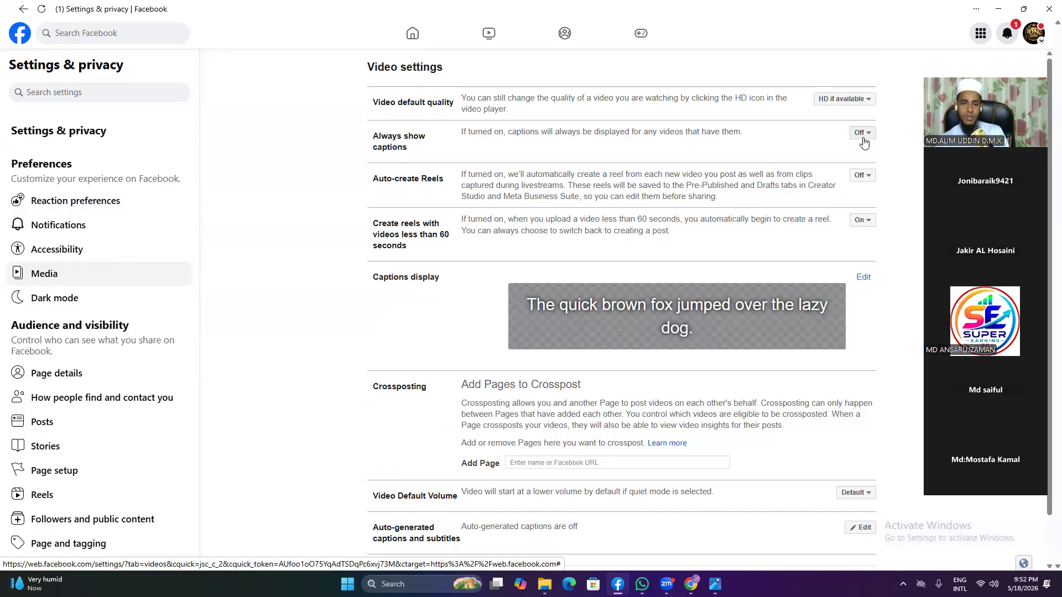
Step: Box Always show captions in a Lightshot capture, close it, and turn Always show captions On
left_click(866, 136)
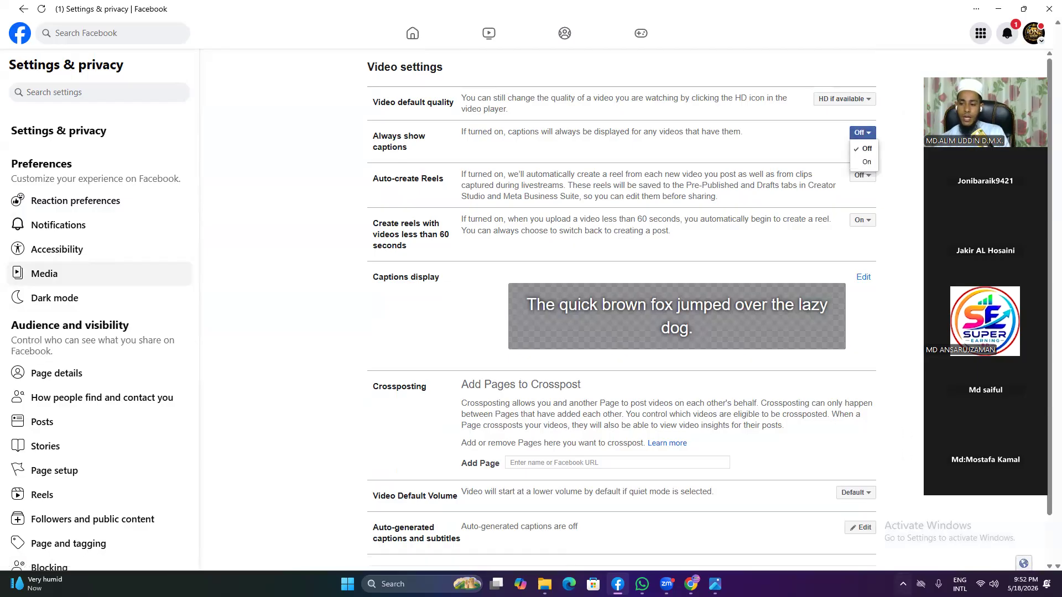
left_click(903, 584)
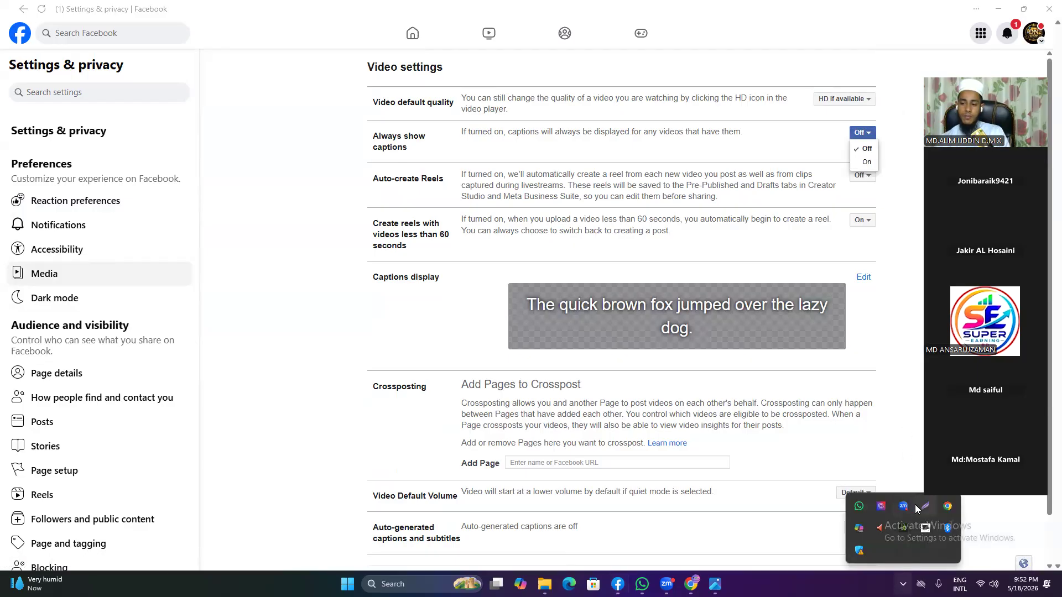
left_click(923, 507)
mouse_move(185, 86)
left_mouse_down()
mouse_move(332, 89)
mouse_move(907, 231)
mouse_move(904, 406)
left_mouse_up()
left_click_drag(349, 131, 438, 158)
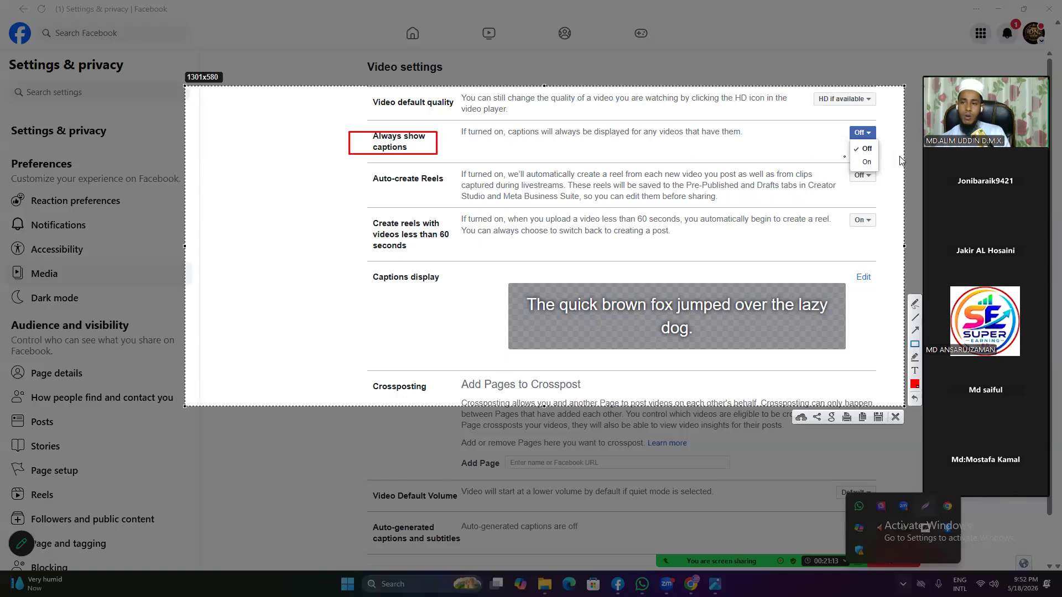
left_click(866, 164)
left_click(895, 417)
left_click(863, 163)
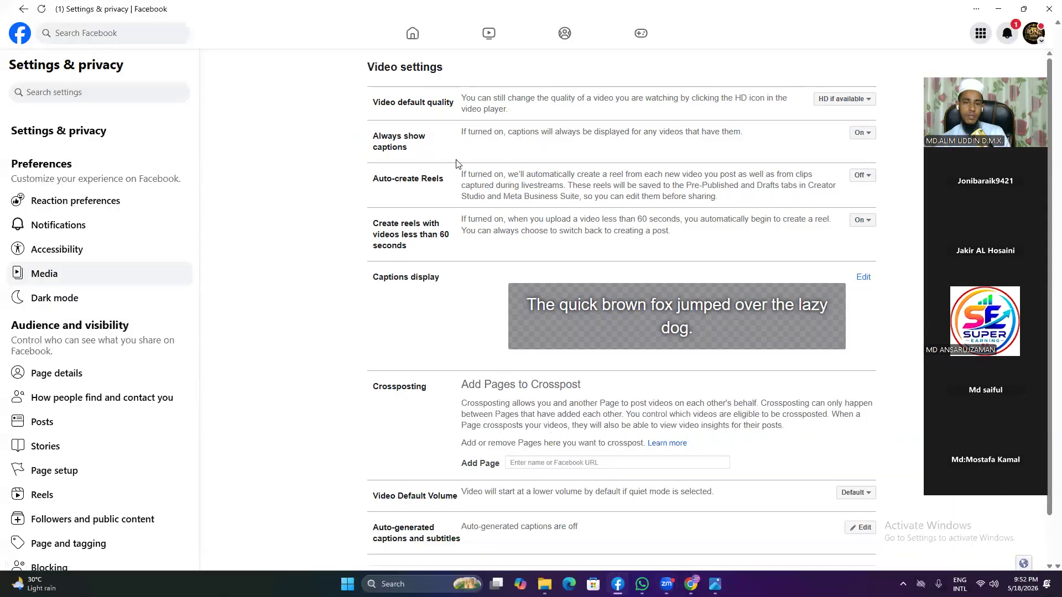
Step: Turn Auto-create Reels On and leave reels from short videos On
left_click(863, 179)
left_click(867, 211)
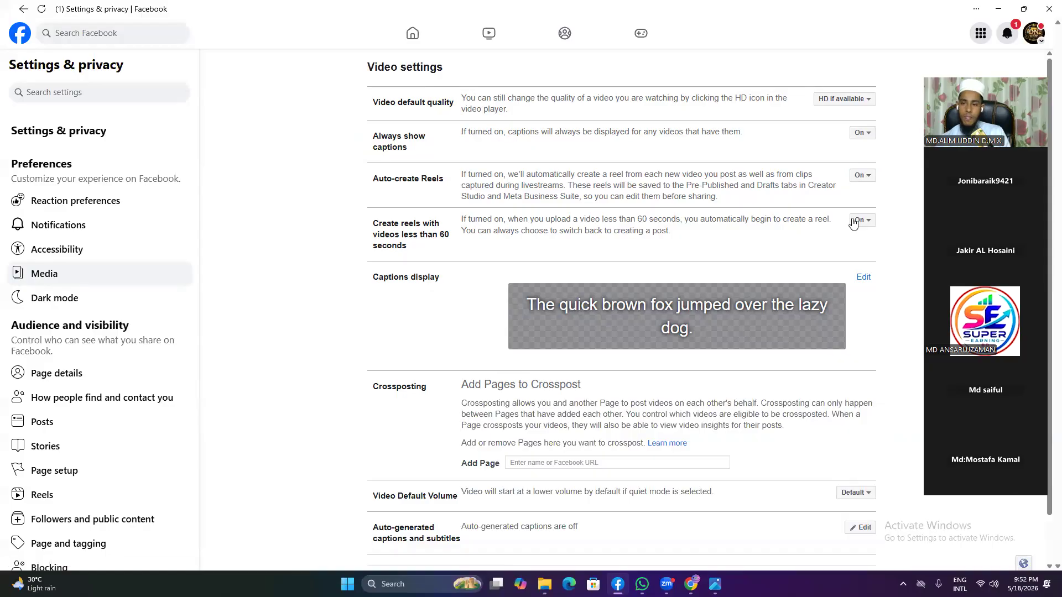
left_click(859, 221)
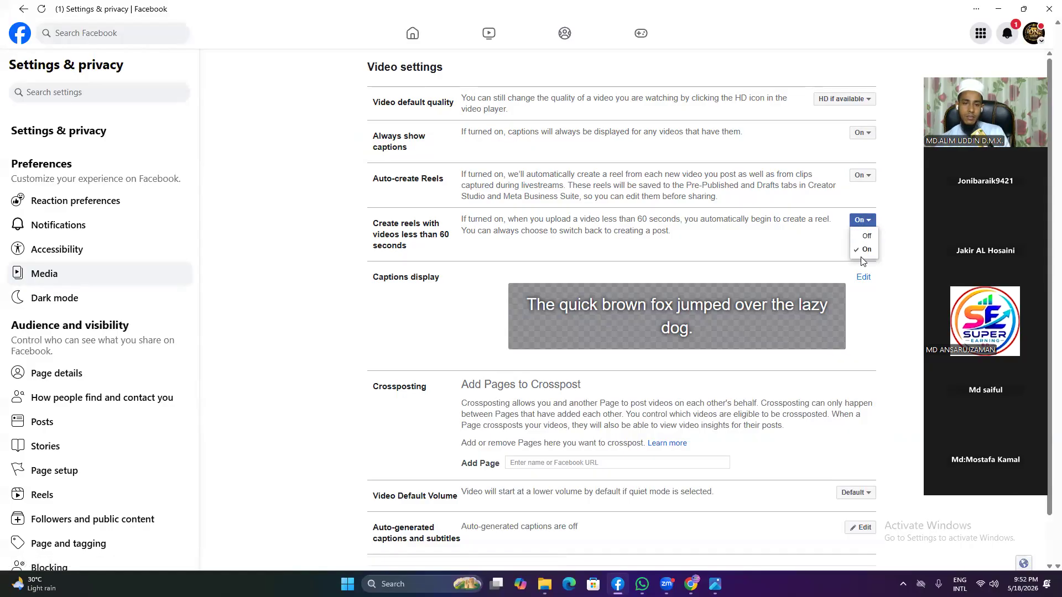
left_click(864, 250)
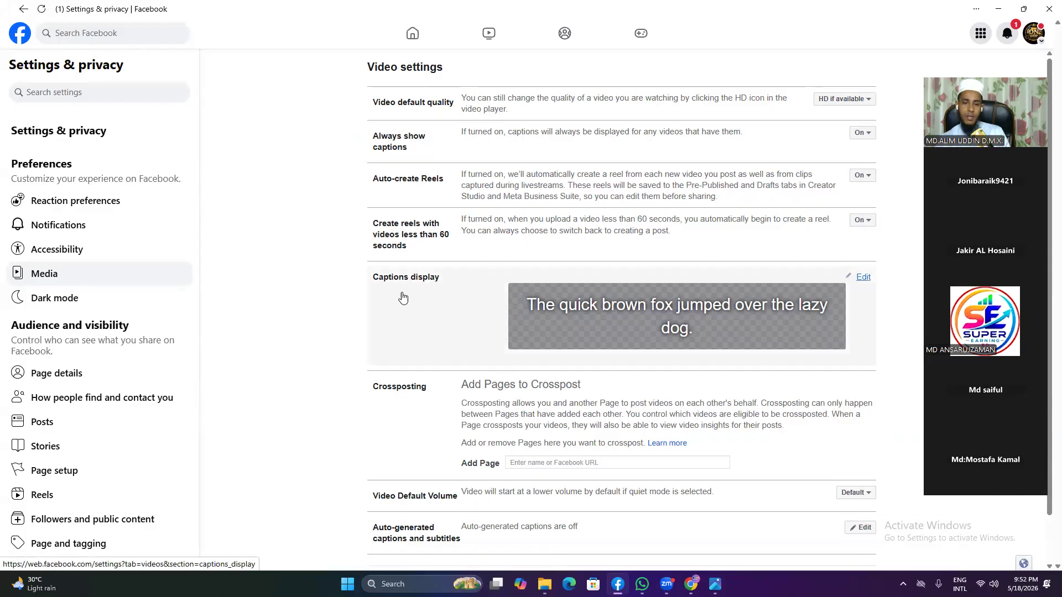
Step: Give the caption display style a Blue background and save the changes
left_click(864, 281)
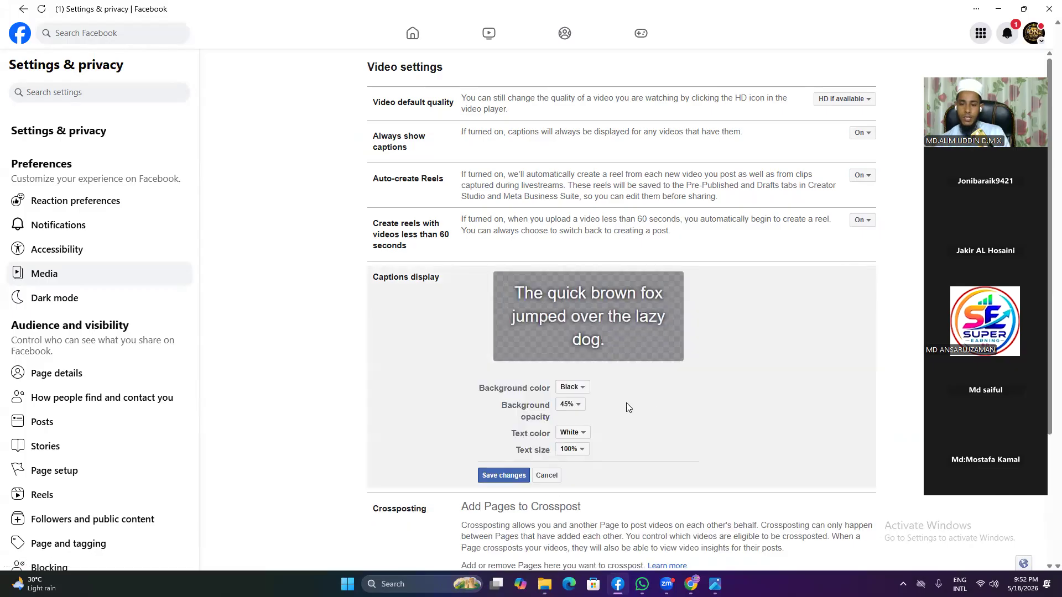
left_click(571, 388)
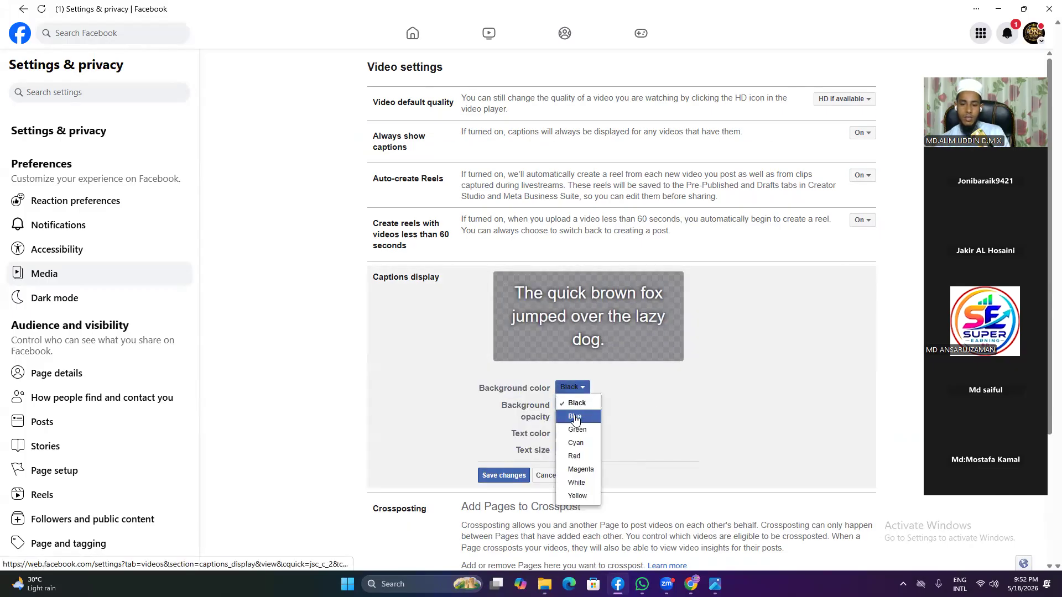
left_click(574, 418)
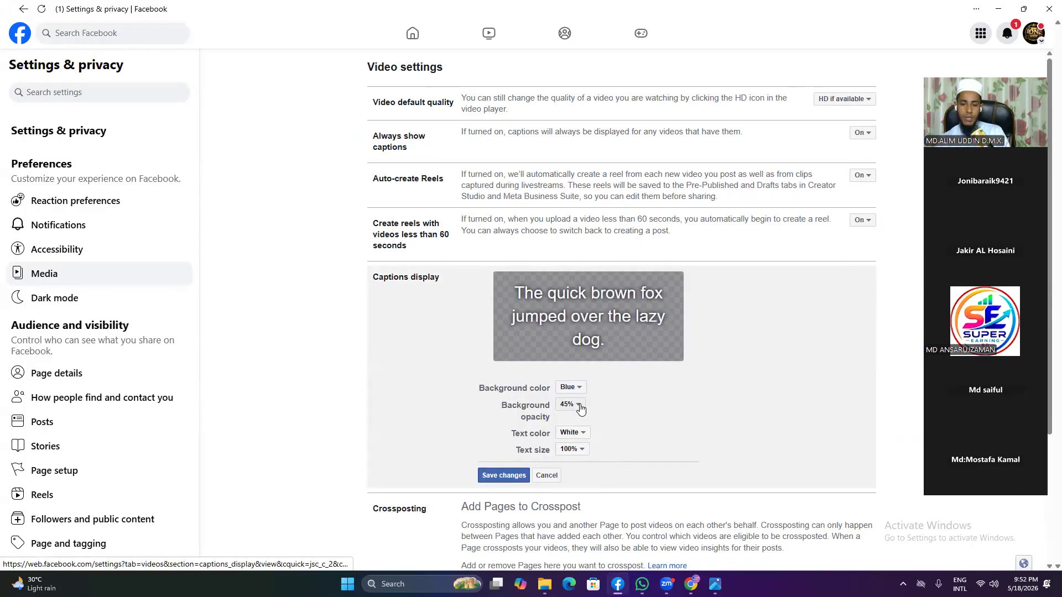
left_click(575, 433)
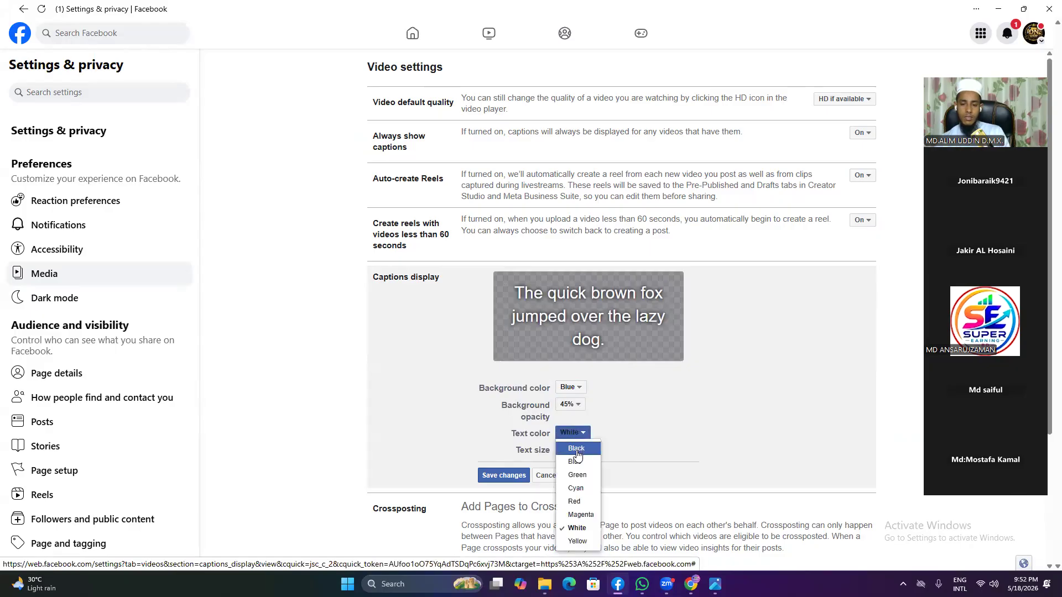
left_click(504, 475)
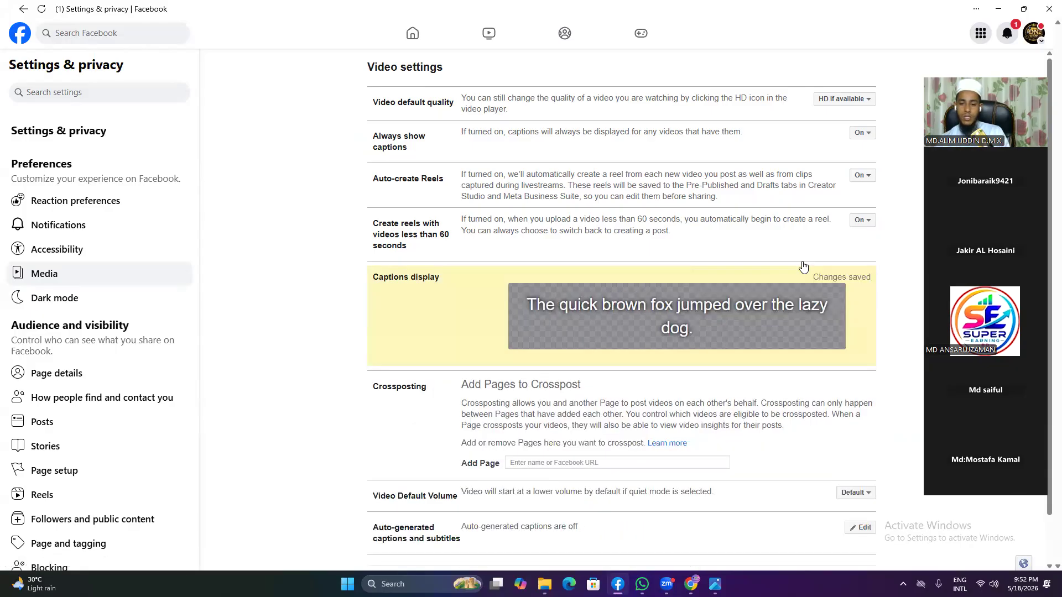
scroll(646, 409, "down", 1)
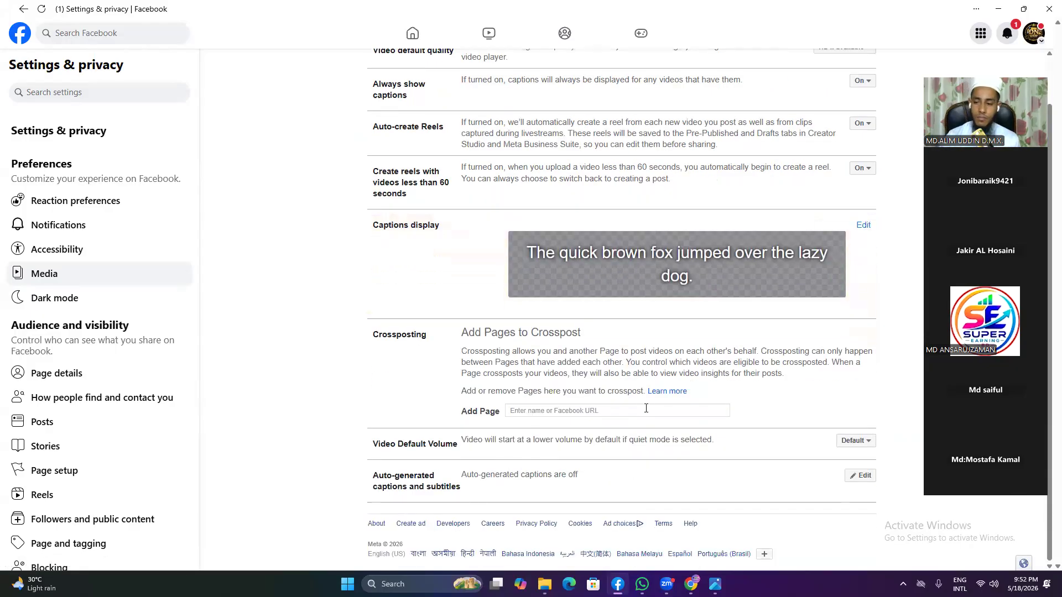
left_click(89, 307)
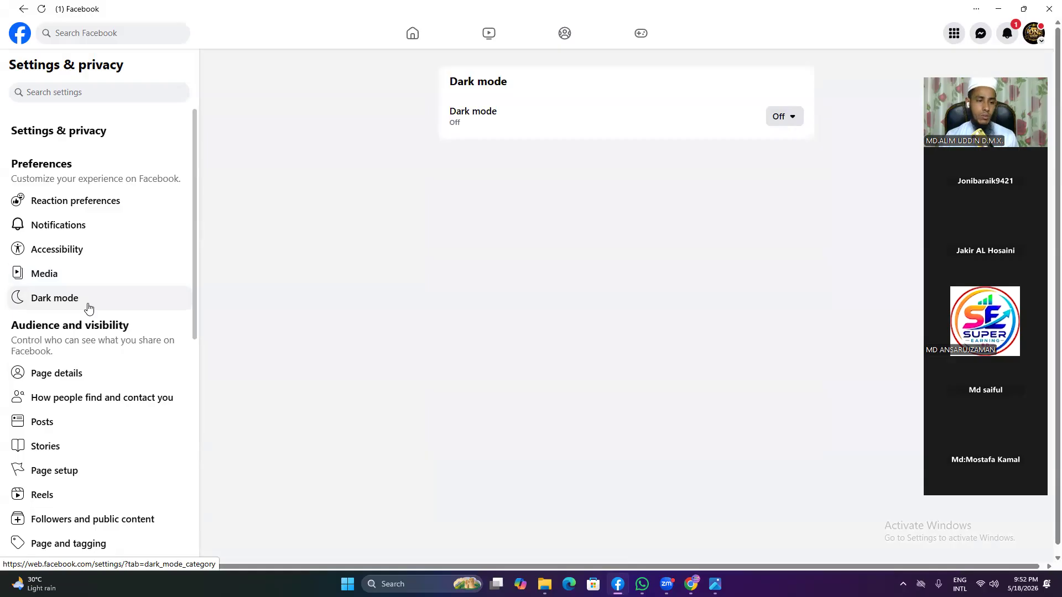
Step: Look through the Page details, return to settings, and open How people find and contact you
scroll(89, 347, "down", 2)
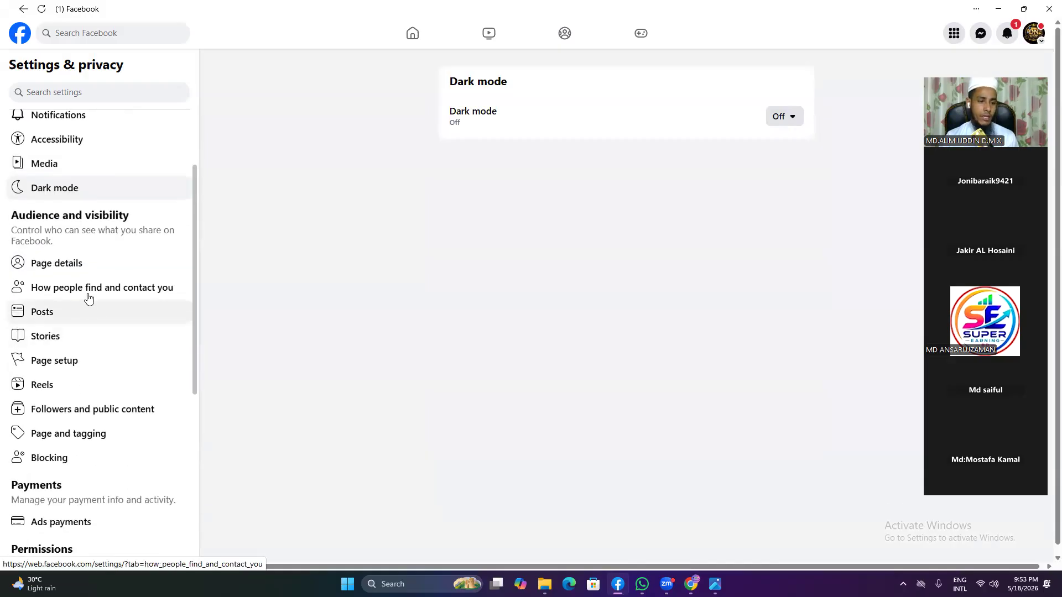
left_click(90, 273)
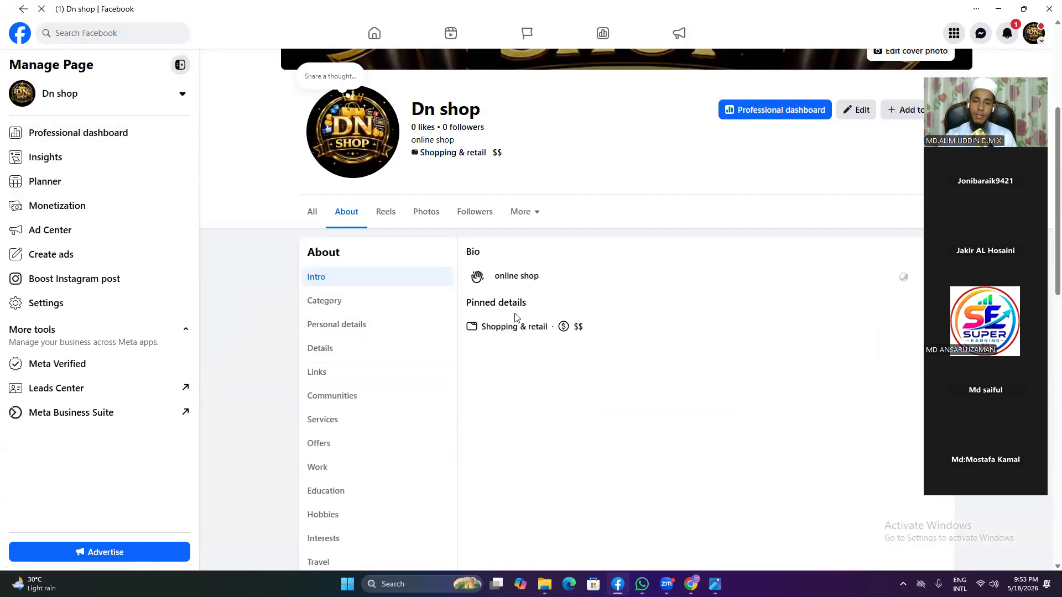
scroll(515, 317, "down", 1)
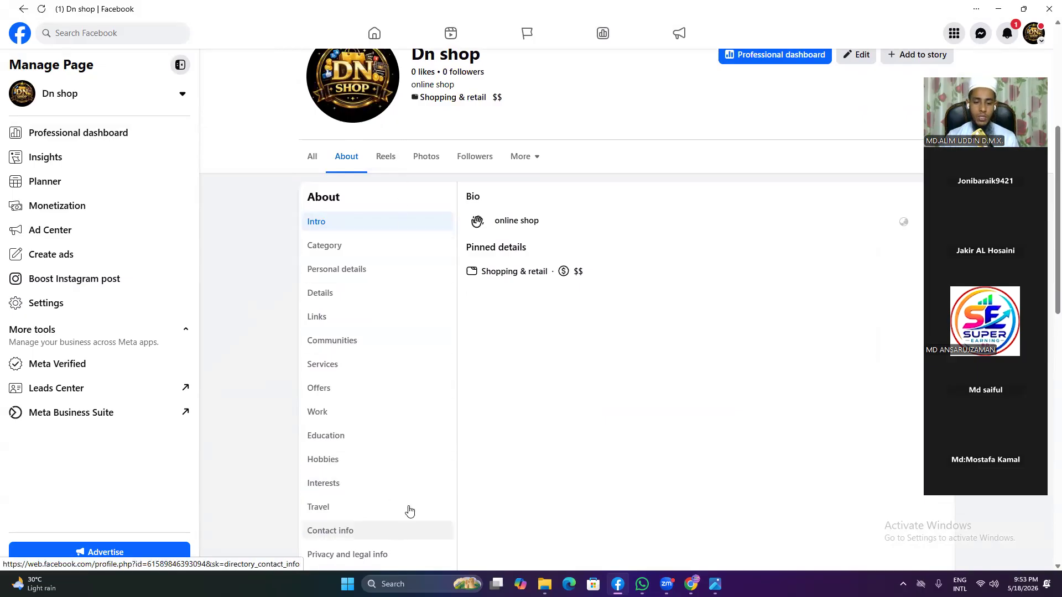
scroll(415, 503, "down", 2)
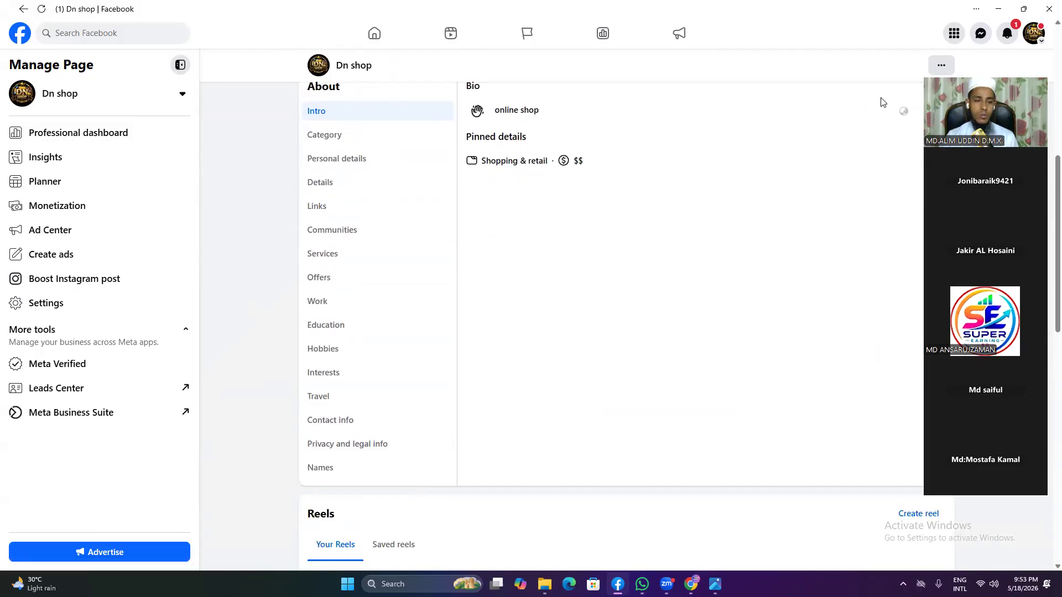
key("alt+Left")
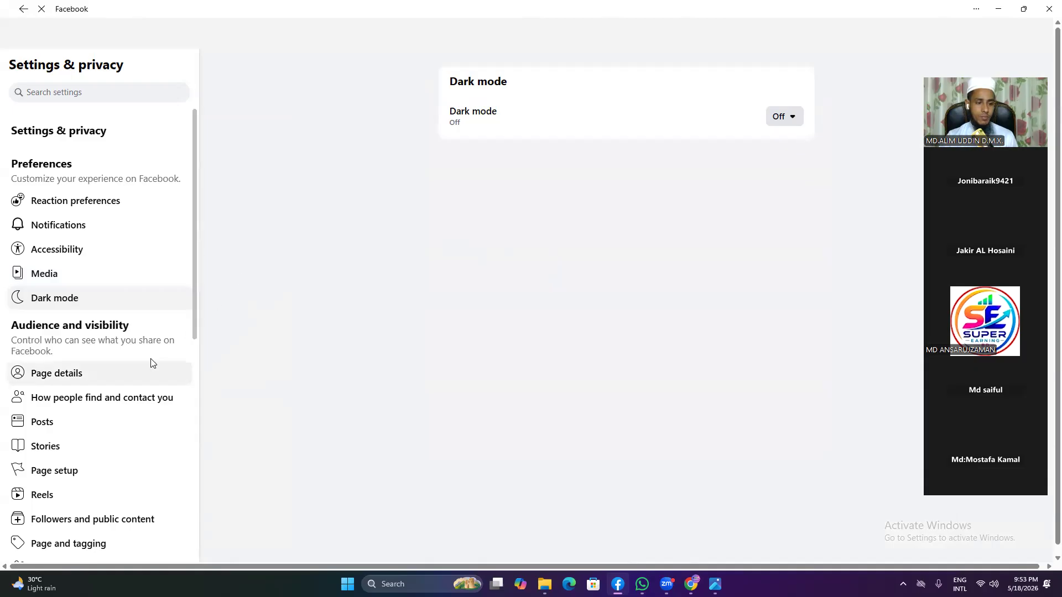
scroll(146, 357, "down", 2)
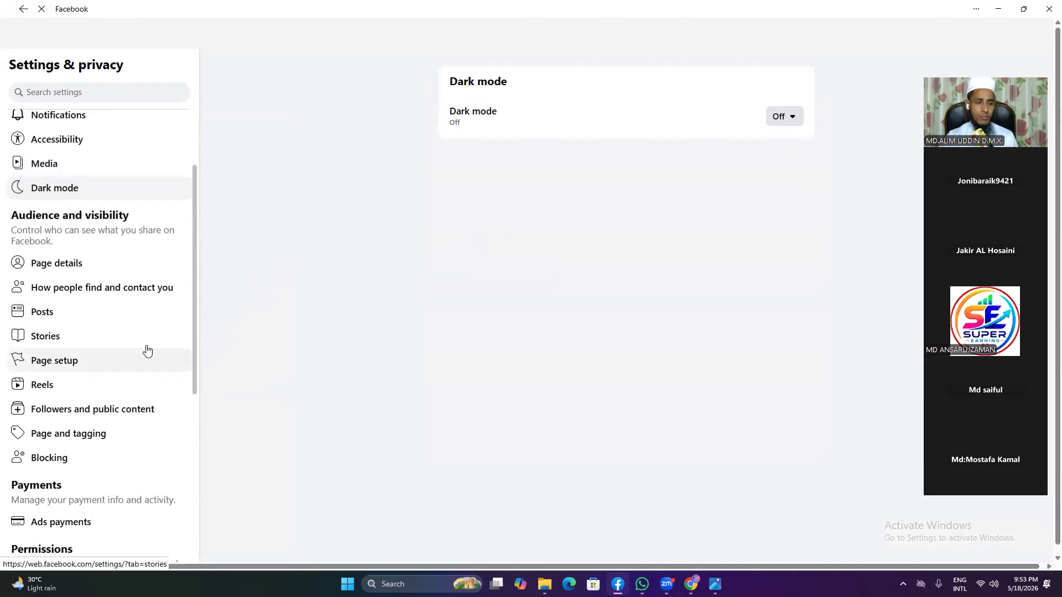
left_click(148, 288)
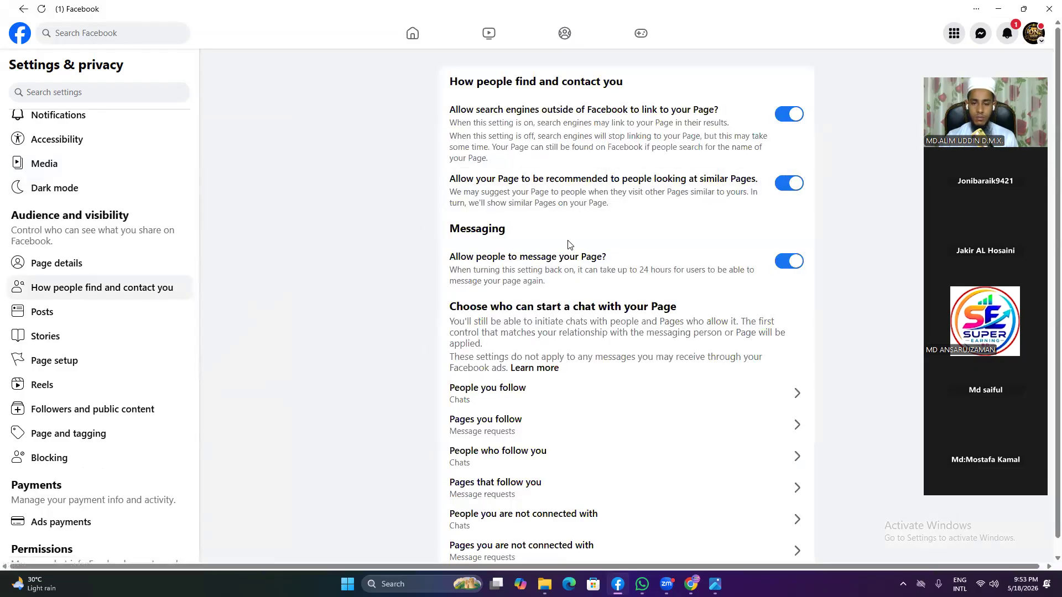
Step: Restrict chats from people the Page follows to Message requests and save
scroll(573, 245, "down", 1)
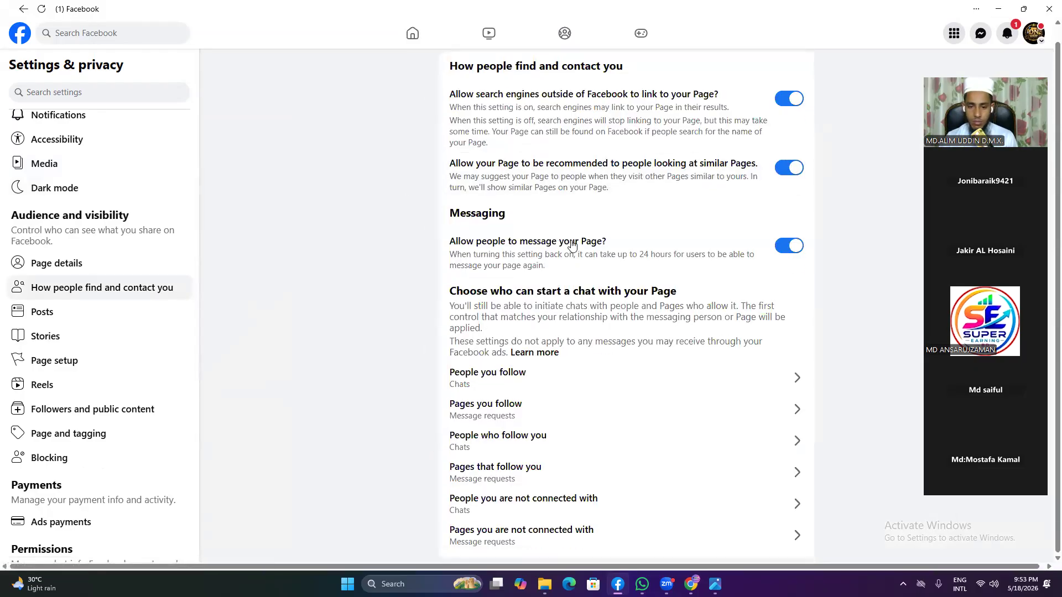
left_click(787, 377)
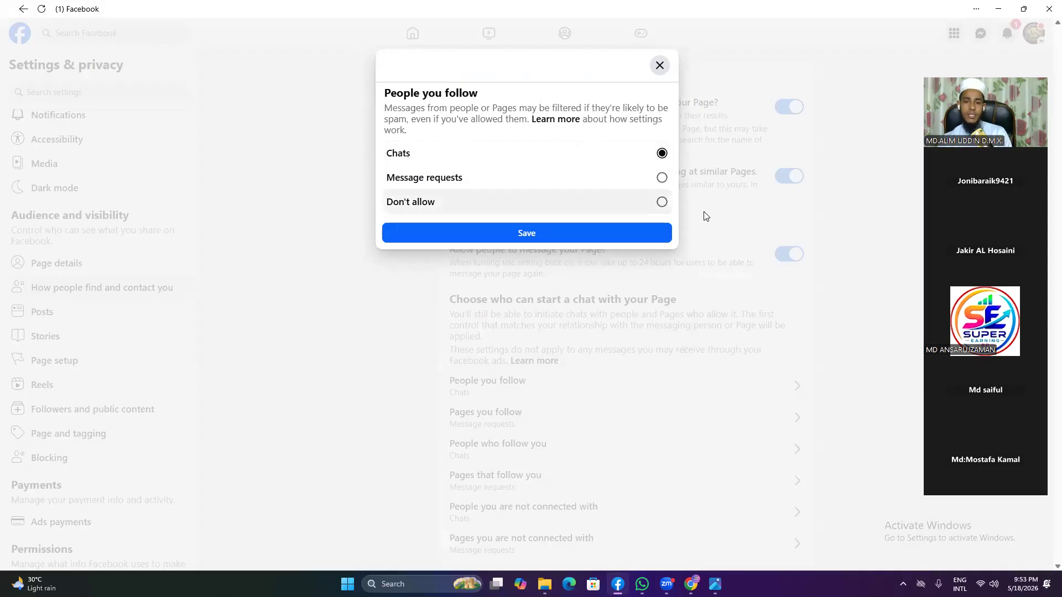
left_click(662, 177)
left_click(504, 234)
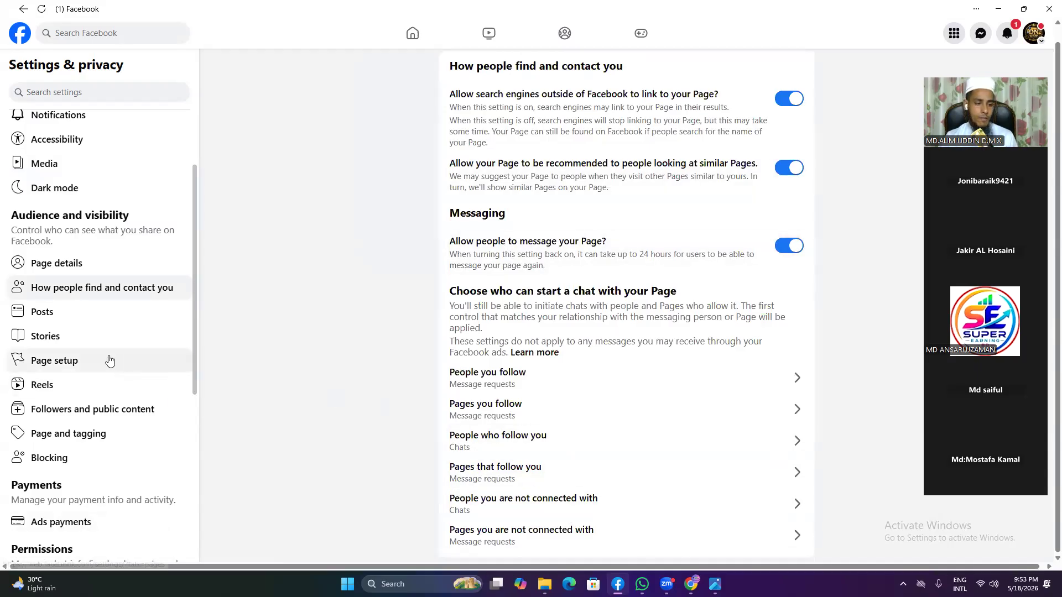
left_click(86, 359)
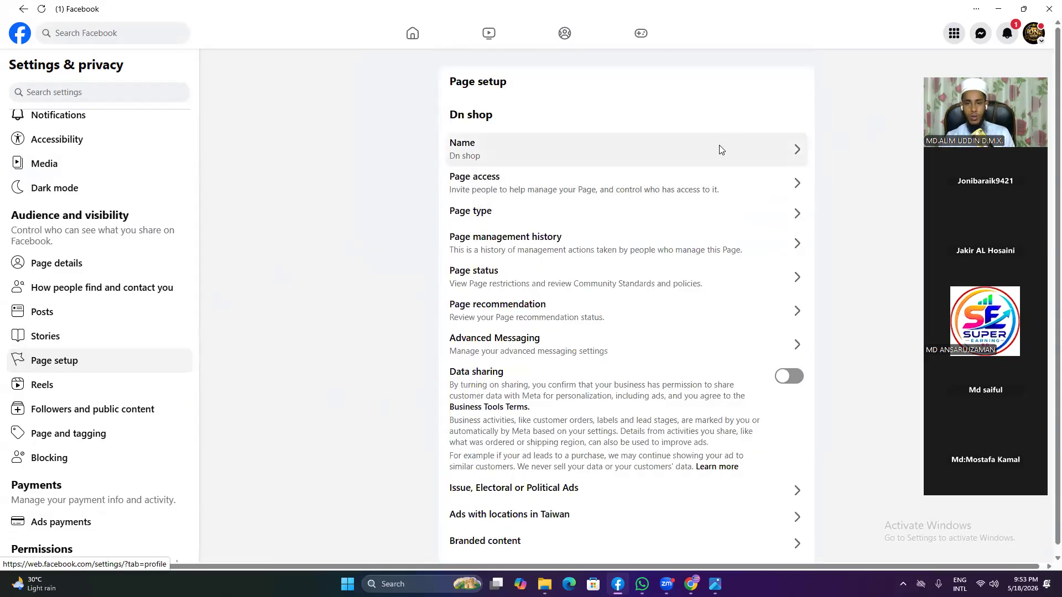
Step: Open the Name row in Page setup to show Dn shop's General Page settings
left_click(720, 150)
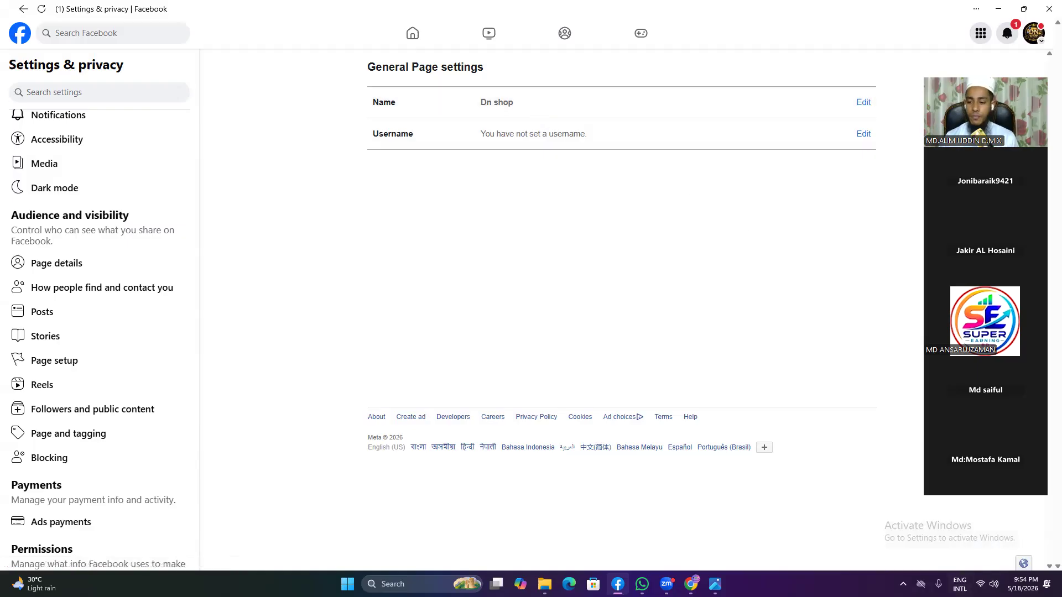
left_click(903, 584)
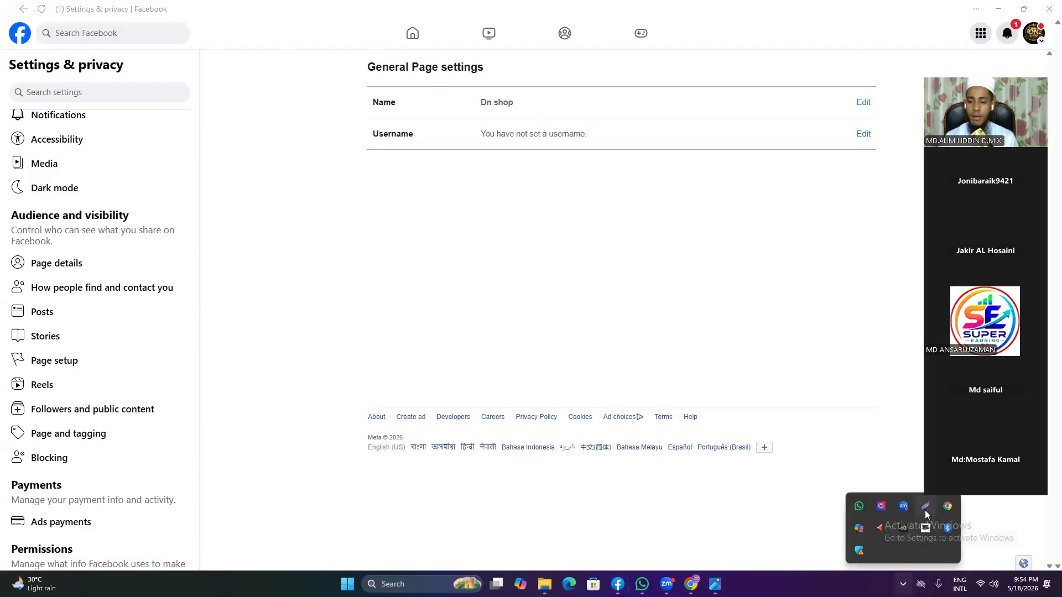
Step: Box the Dn shop name and missing username in Lightshot, arrow them to their Edit links, then close
left_click(925, 510)
mouse_move(308, 40)
left_mouse_down()
mouse_move(376, 95)
mouse_move(934, 188)
mouse_move(897, 175)
mouse_move(905, 178)
left_mouse_up()
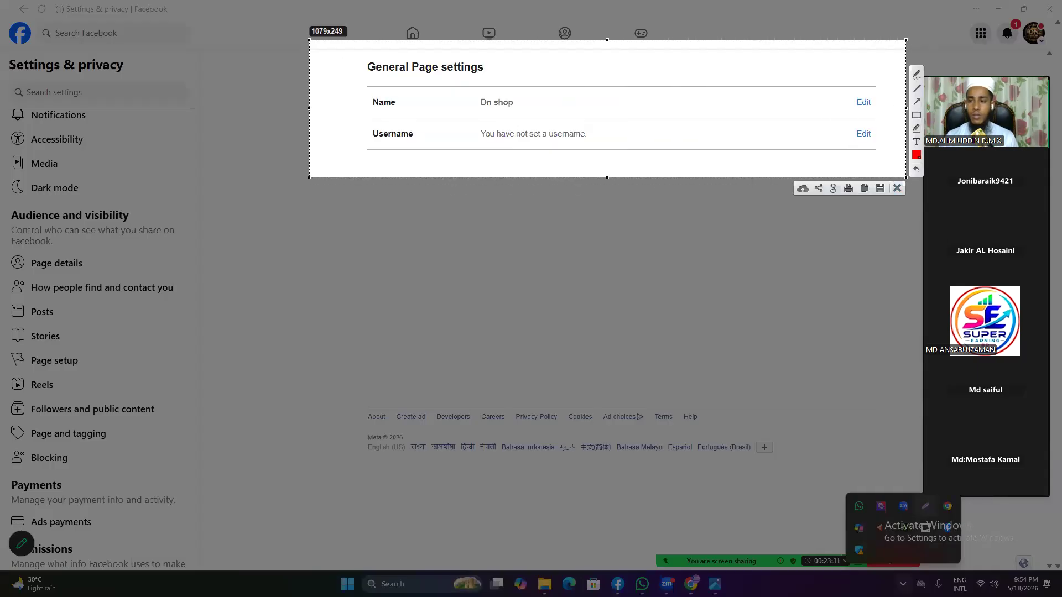
left_click(915, 117)
left_click_drag(459, 96, 542, 116)
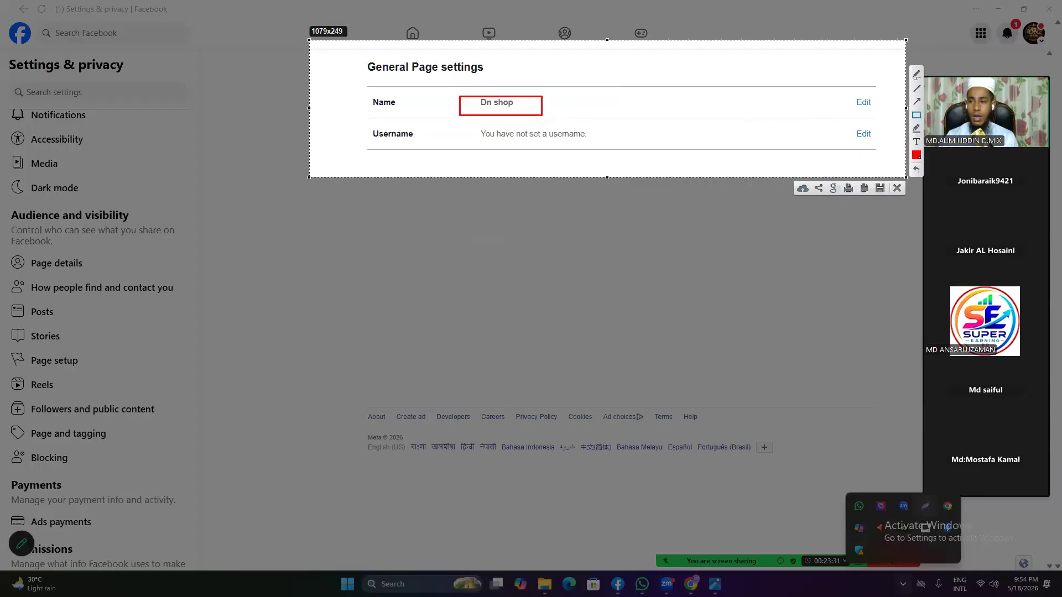
left_click(916, 102)
mouse_move(540, 110)
left_mouse_down()
mouse_move(861, 107)
mouse_move(852, 103)
mouse_move(861, 133)
mouse_move(886, 114)
left_mouse_up()
left_click(917, 115)
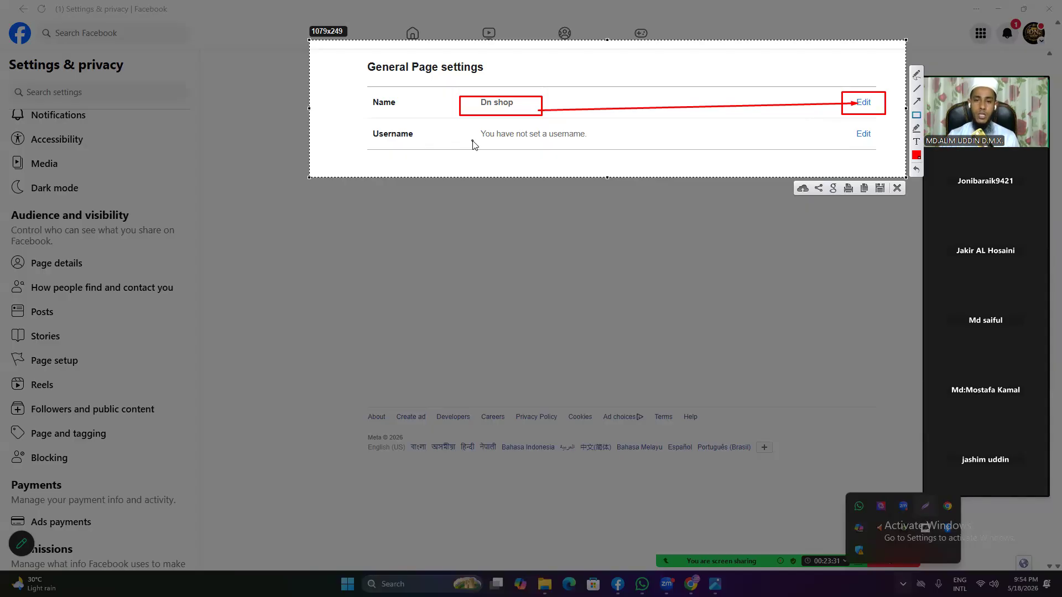
left_click_drag(457, 132, 644, 146)
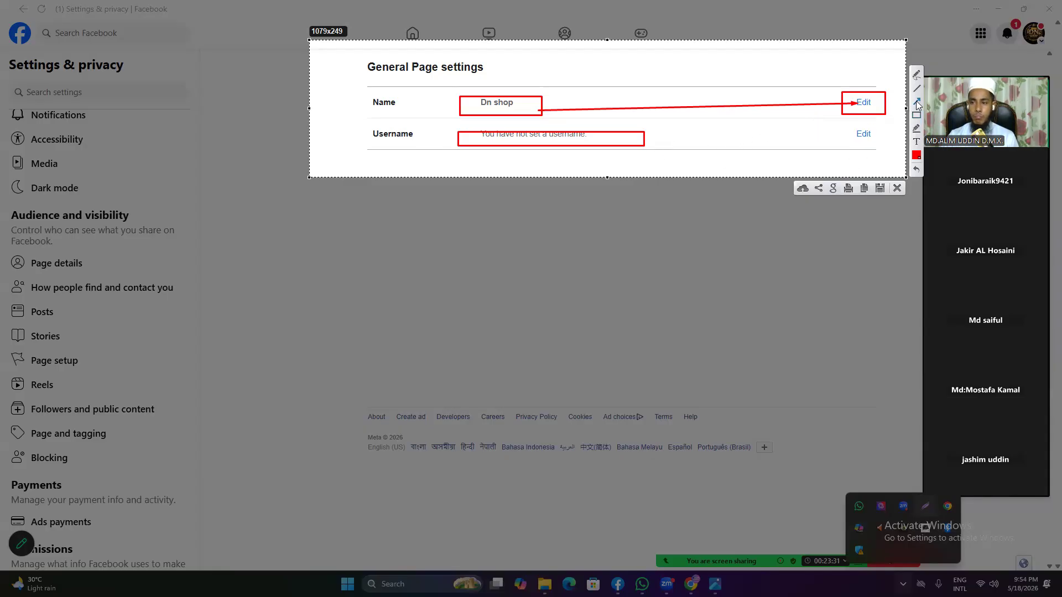
left_click_drag(656, 138, 846, 134)
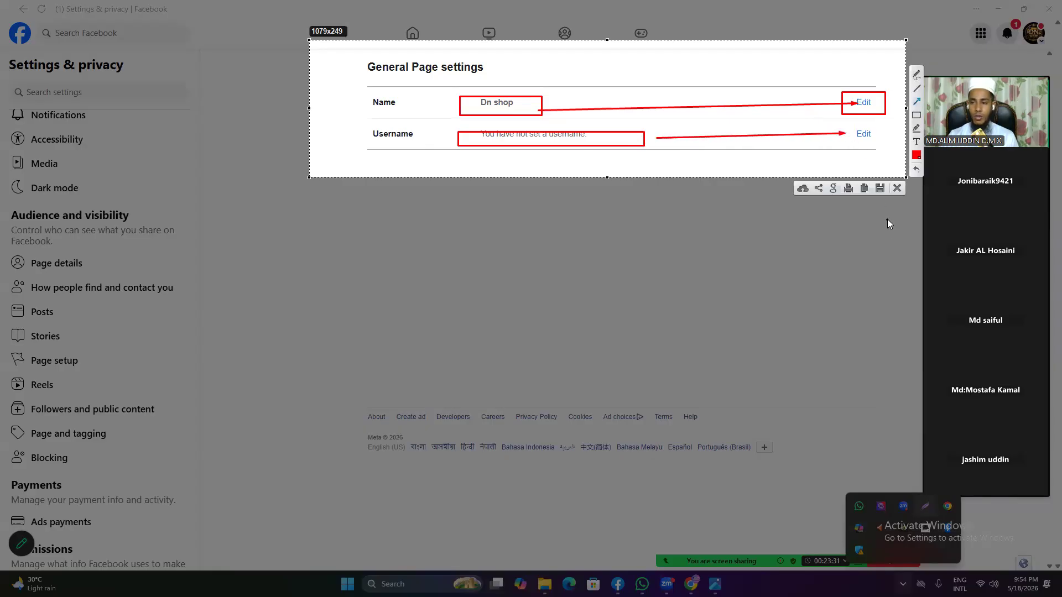
left_click(897, 188)
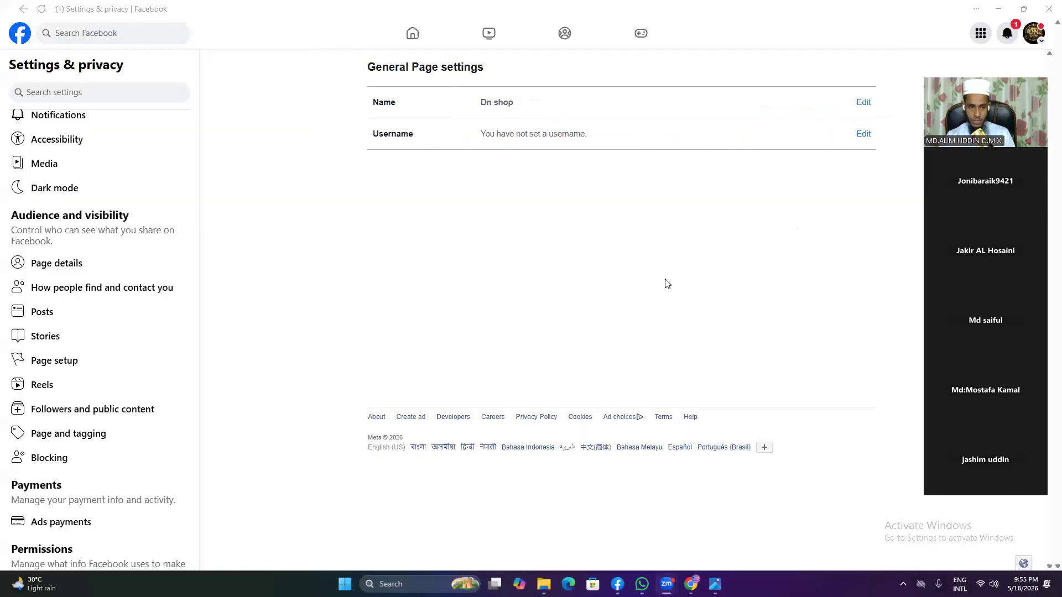
Step: Clear the old Page name Dn shop, then select 'Boosting Expert Ads Agency' in the Google Docs notes
left_click(863, 102)
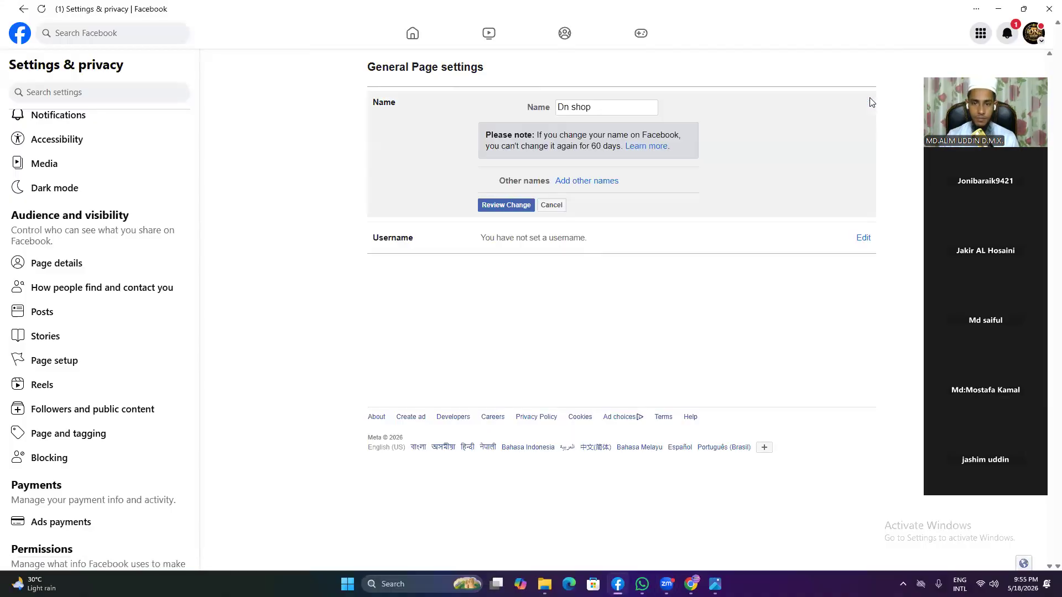
left_click(593, 108)
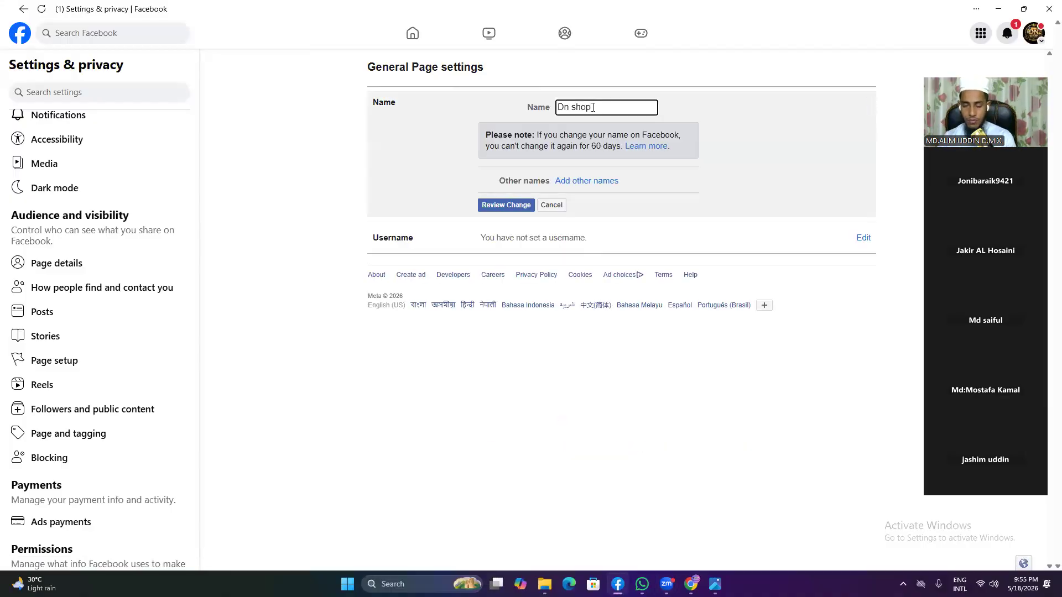
key("ctrl+a")
key("BackSpace")
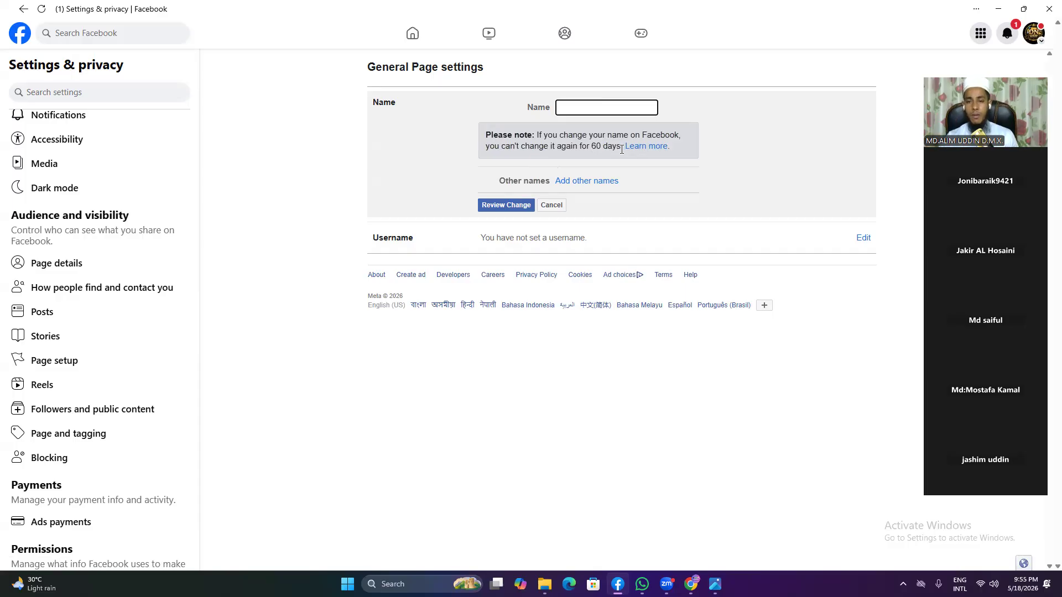
right_click(568, 107)
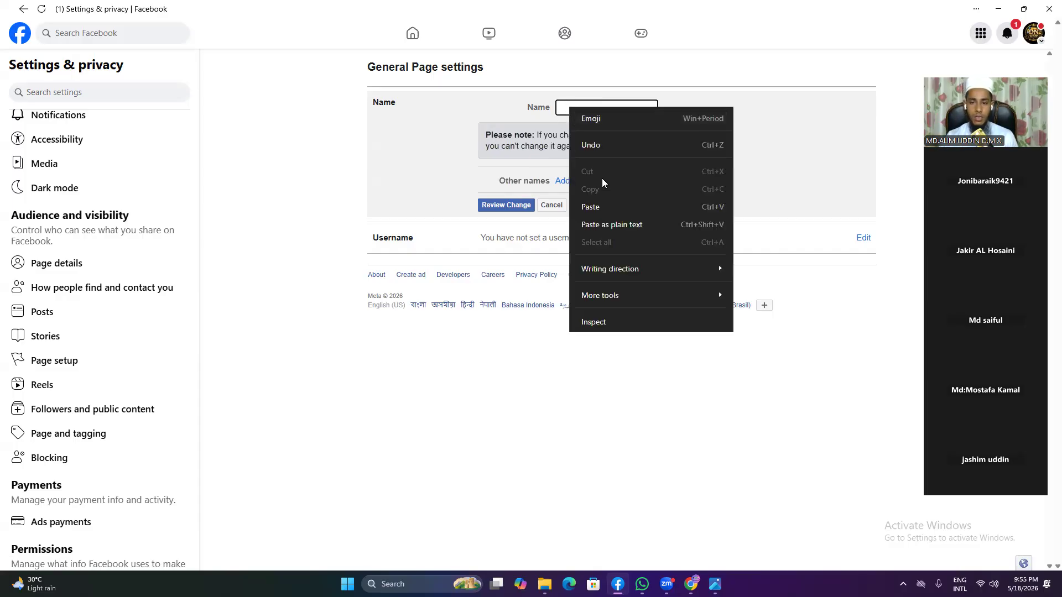
left_click(563, 107)
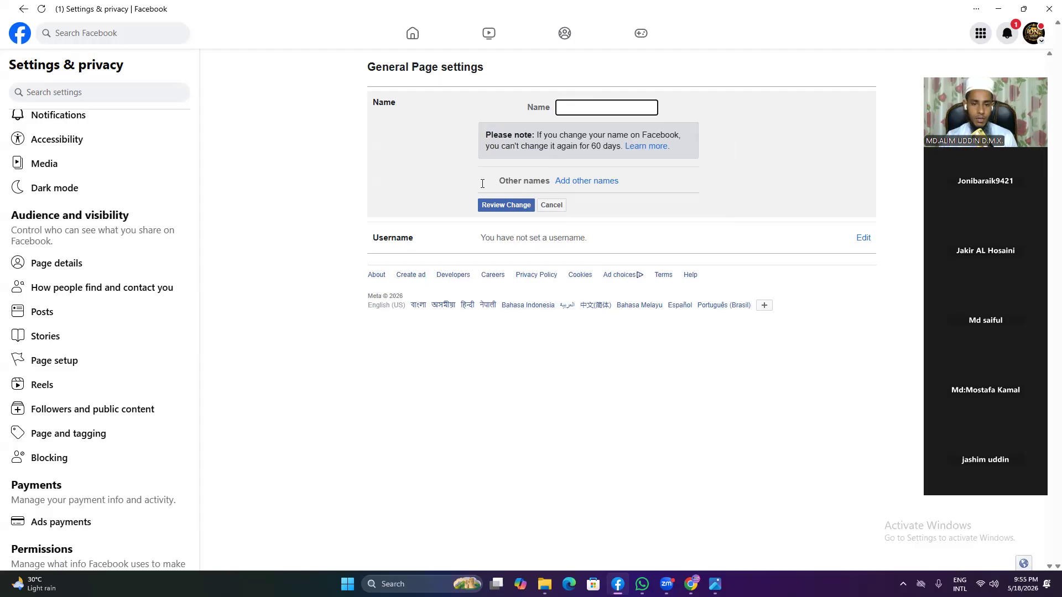
key("alt+Tab")
left_click_drag(393, 205, 505, 206)
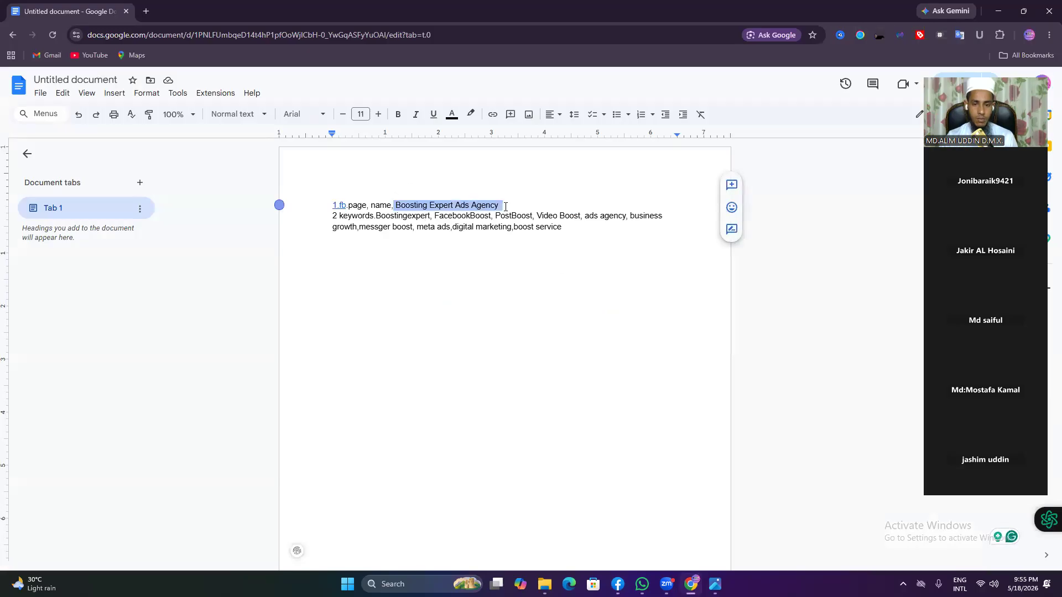
Step: Copy 'Boosting Expert Ads Agency' from Google Docs and paste it into Facebook's Page Name field
right_click(502, 207)
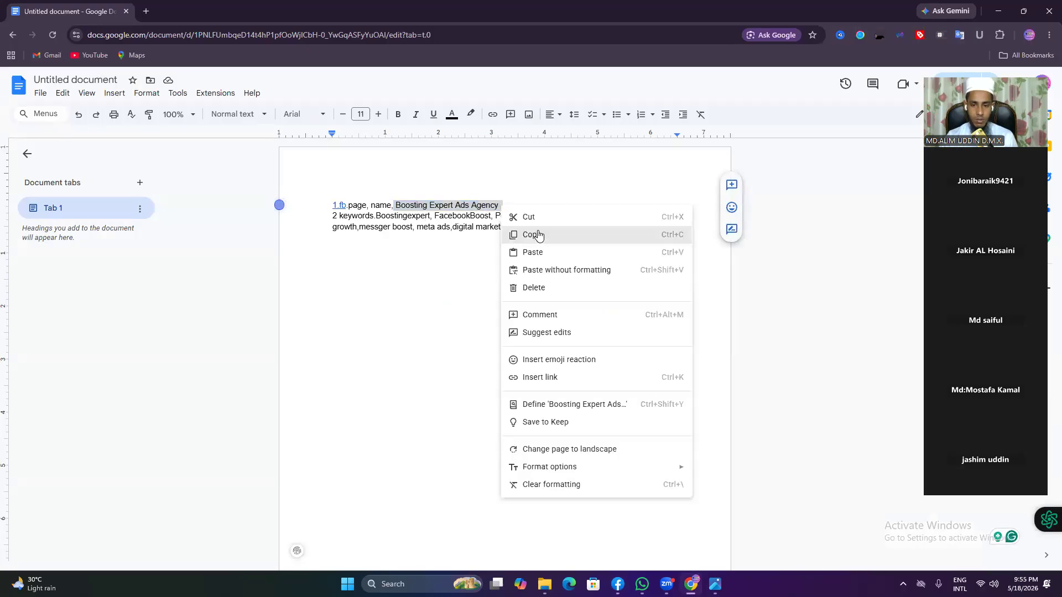
left_click(537, 234)
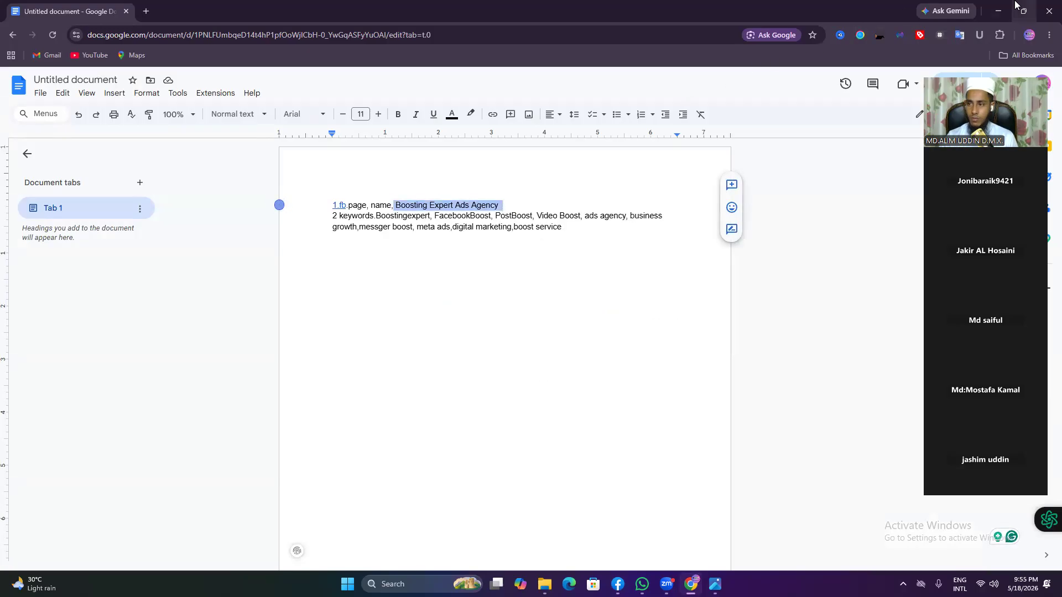
left_click(998, 11)
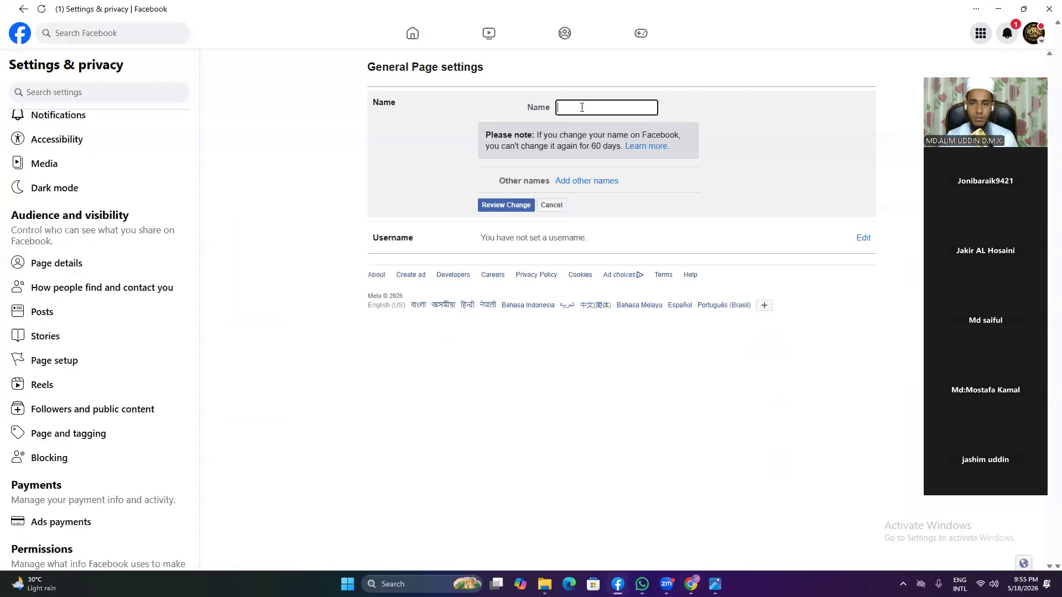
right_click(599, 107)
left_click(619, 203)
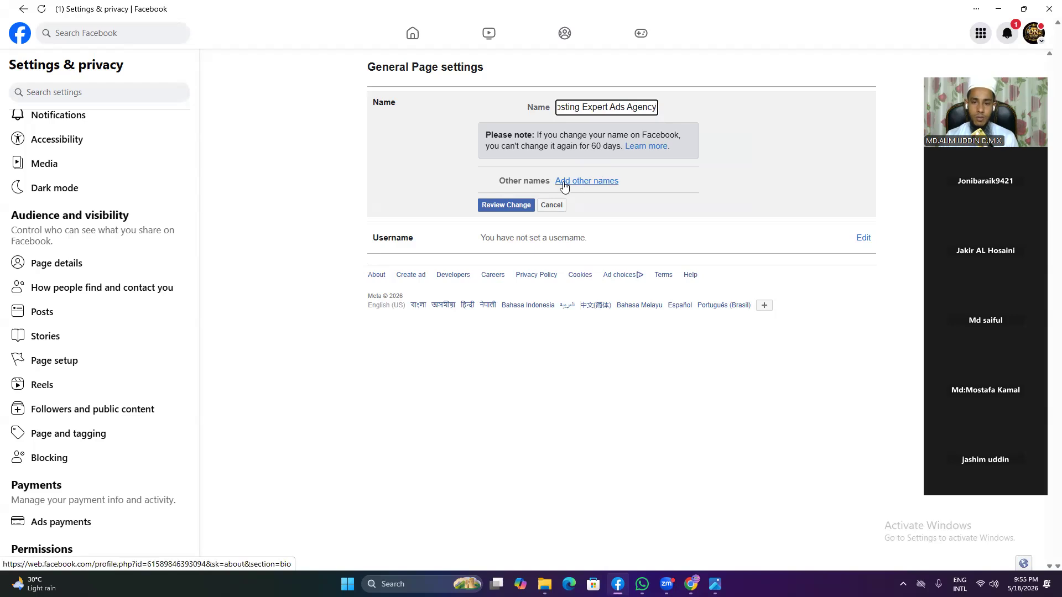
Step: Choose Add other names and confirm leaving, abandoning the unsaved Page name edit
left_click(578, 184)
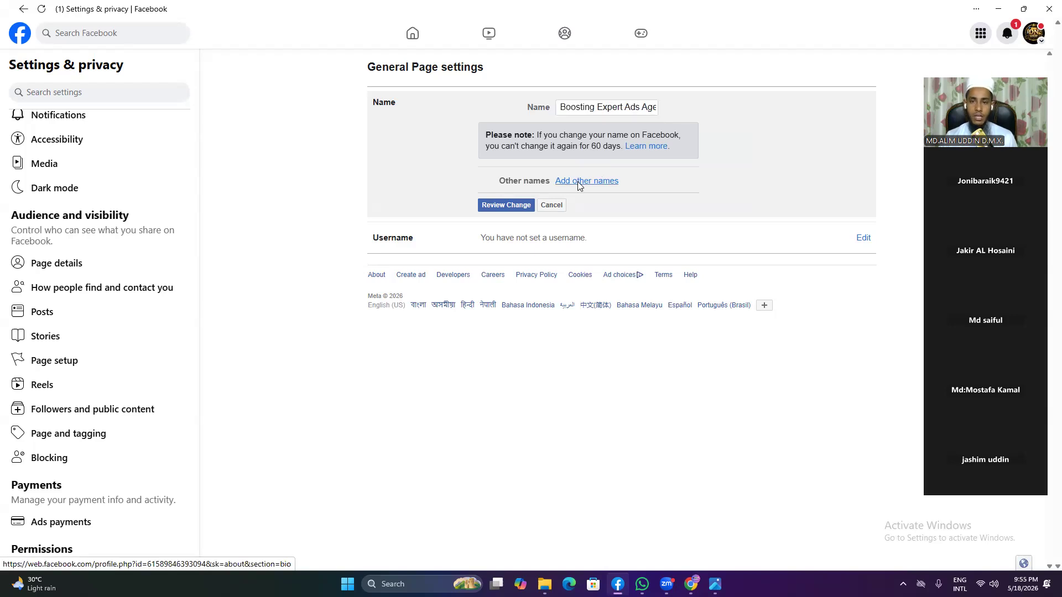
left_click(577, 181)
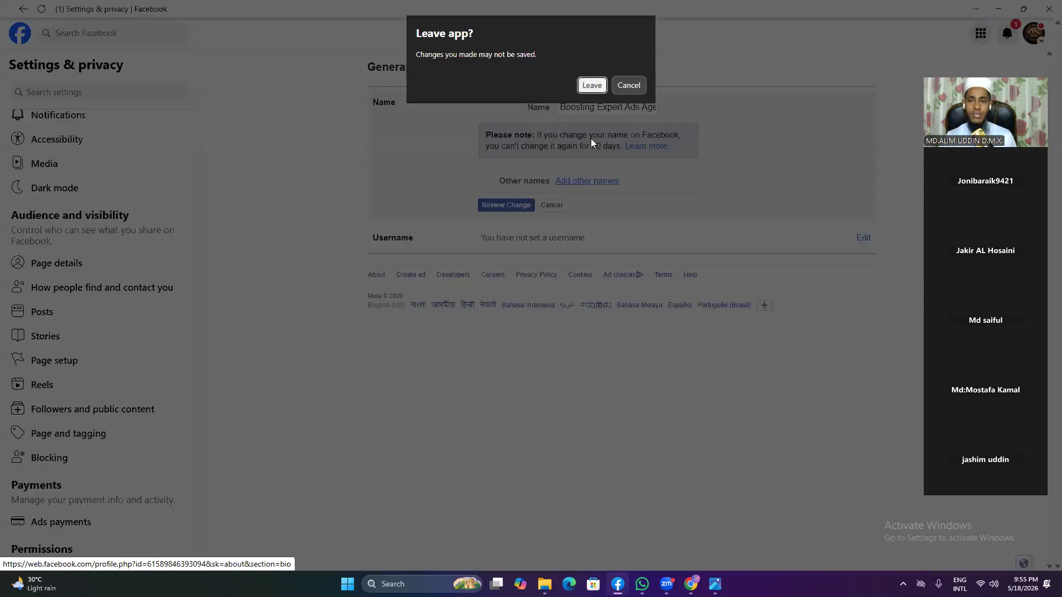
left_click(599, 88)
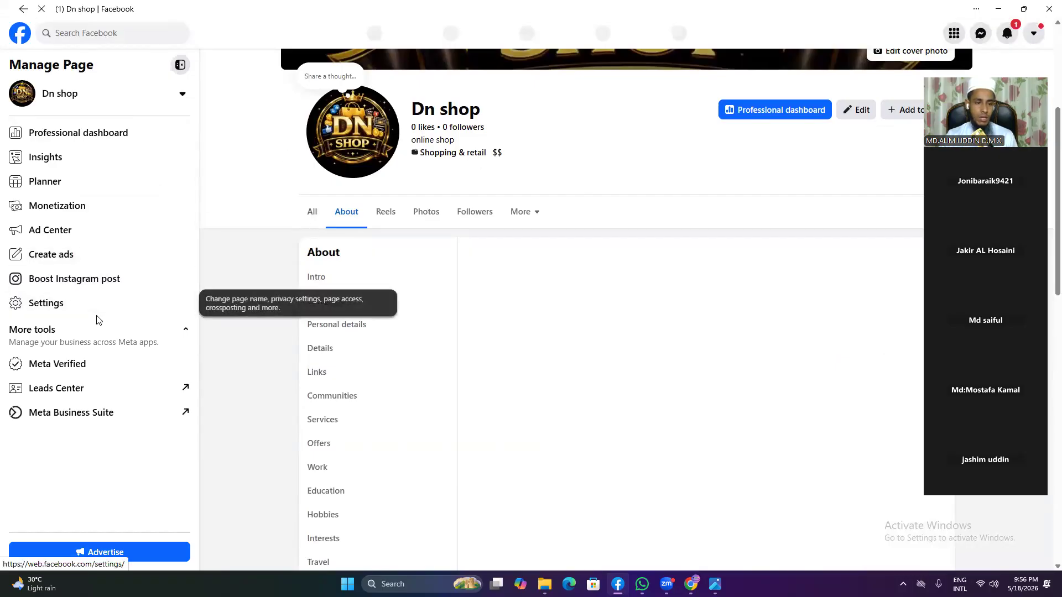
Step: Navigate the Page settings through Page setup to the general Page name entry
left_click(103, 315)
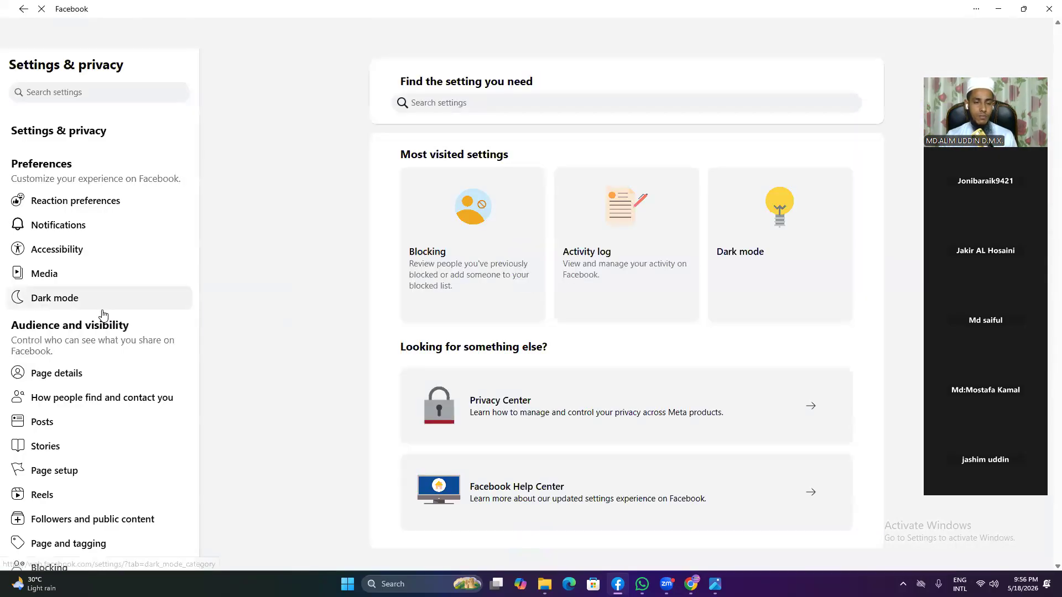
left_click(76, 434)
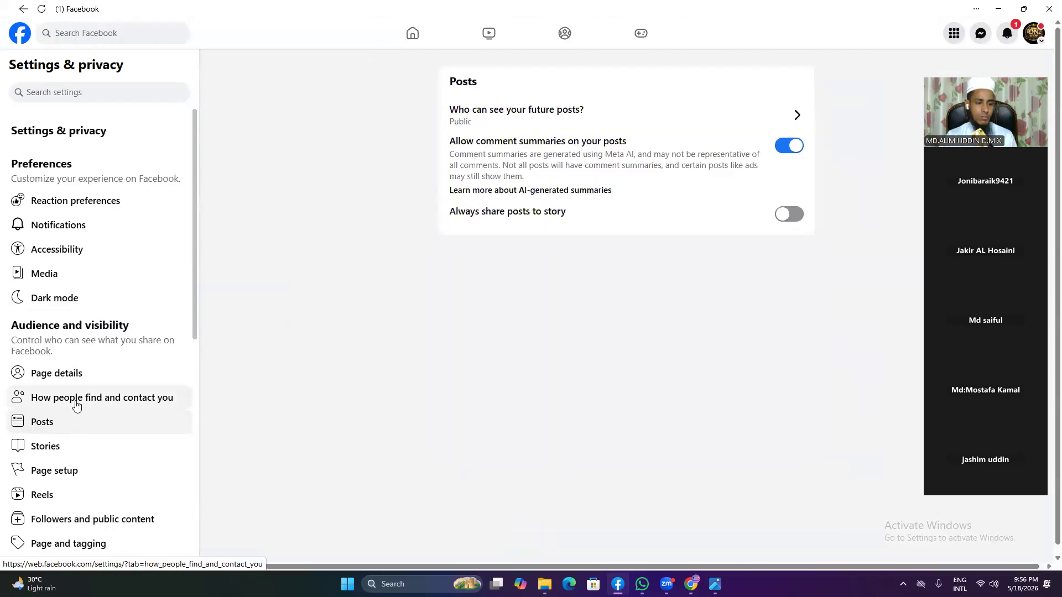
left_click(80, 383)
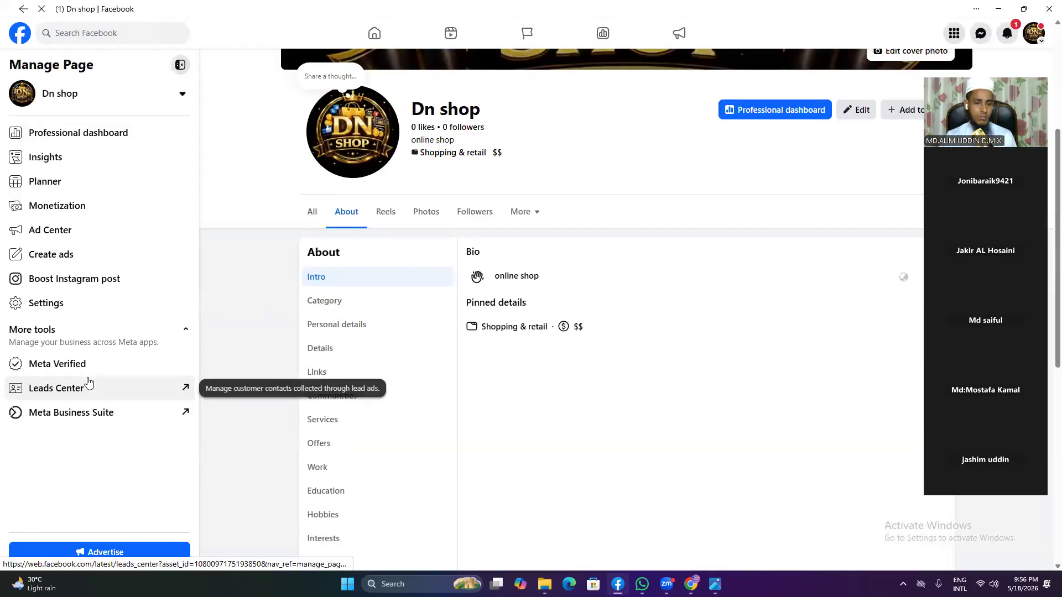
left_click(64, 309)
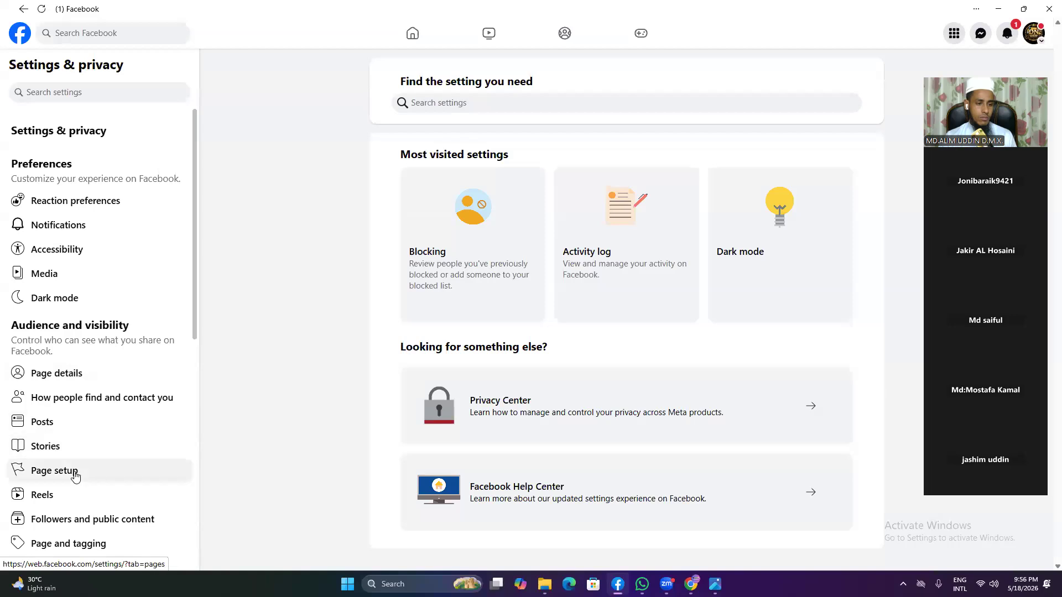
scroll(76, 476, "down", 1)
left_click(78, 421)
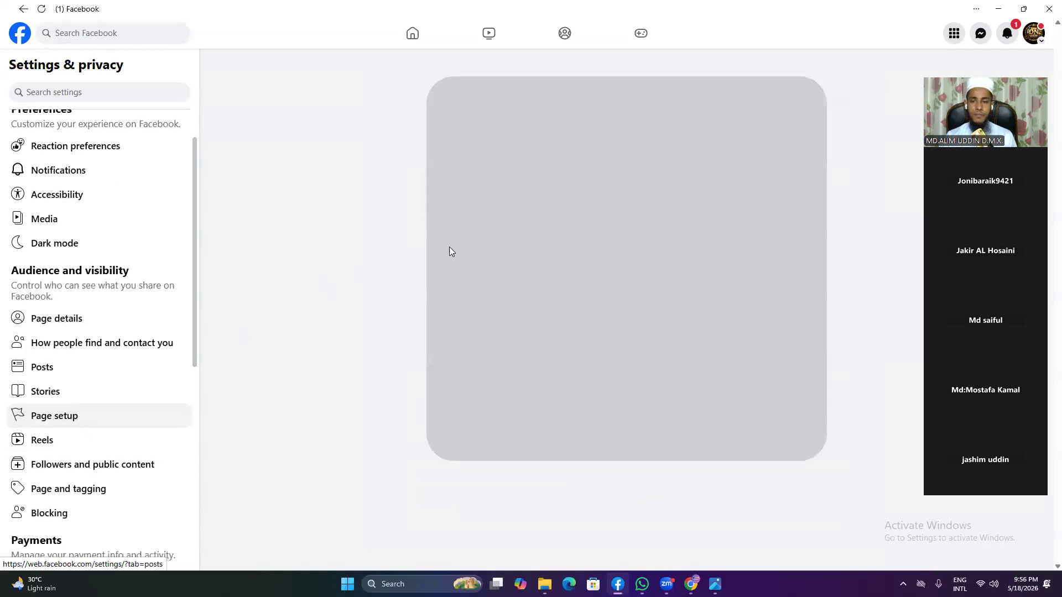
left_click(593, 150)
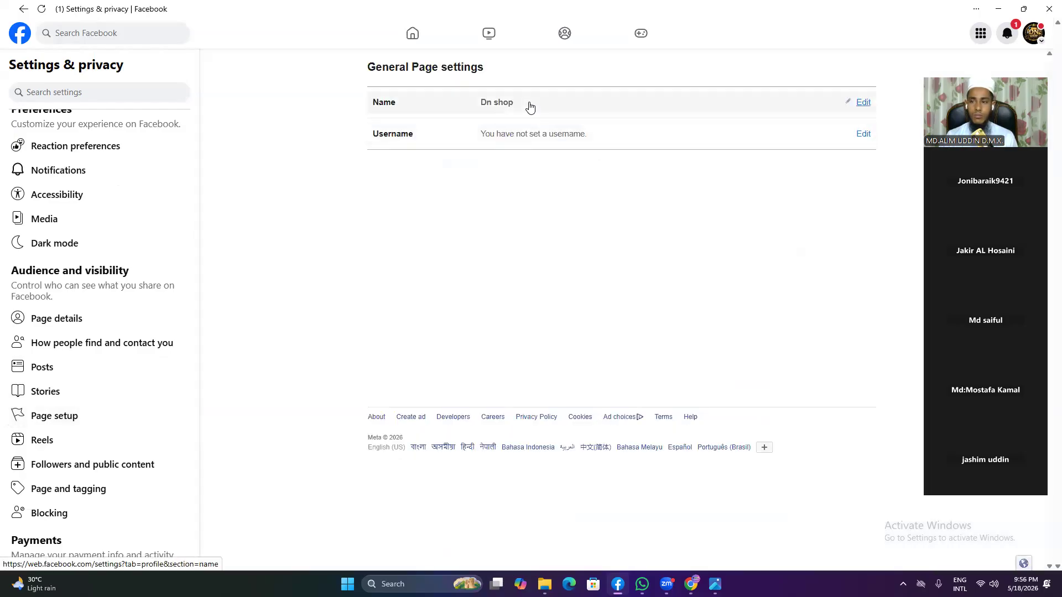
Step: Replace the Page name Dn shop with the pasted 'Boosting Expert Ads Agency'
left_click(861, 104)
left_click(593, 107)
left_click(596, 111)
key("BackSpace")
key("BackSpace")
key("BackSpace")
key("BackSpace")
key("BackSpace")
key("BackSpace")
key("BackSpace")
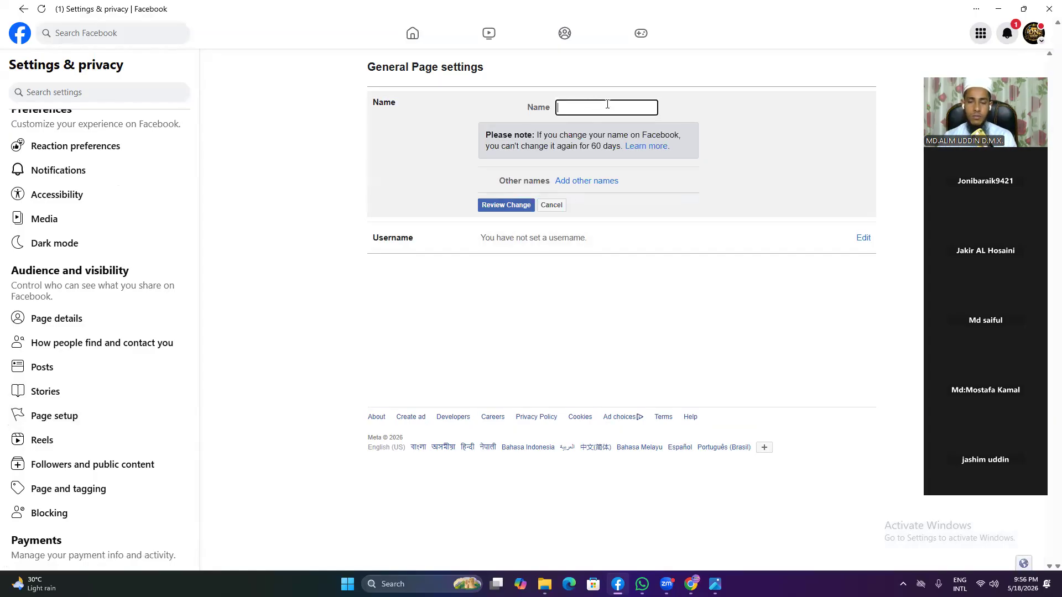
right_click(607, 104)
left_click(629, 204)
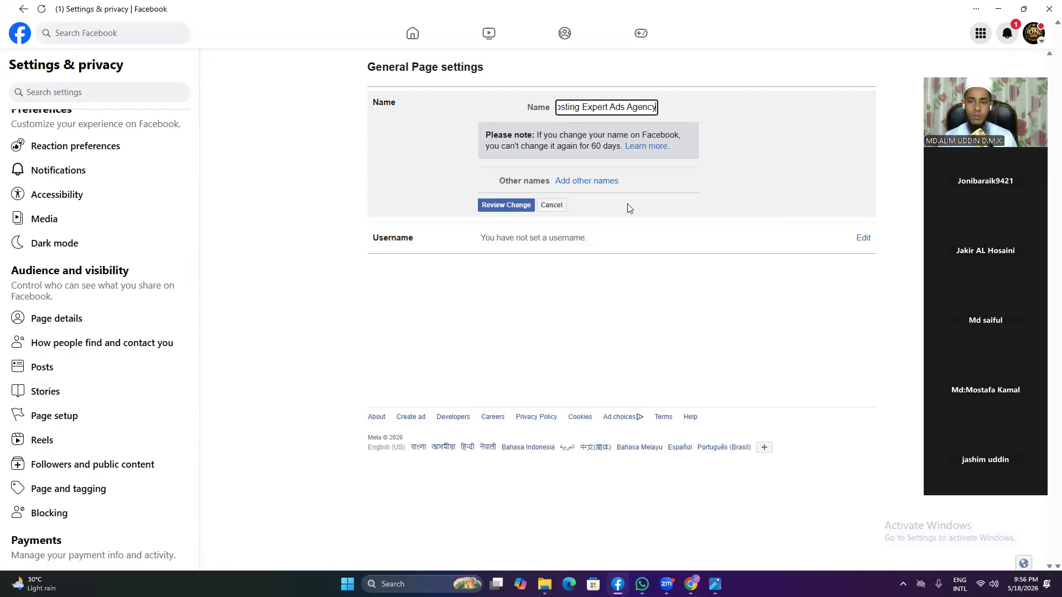
Step: Review the rename to Boosting Expert Ads Agency, confirm with the saved account password, and submit the request
left_click(502, 206)
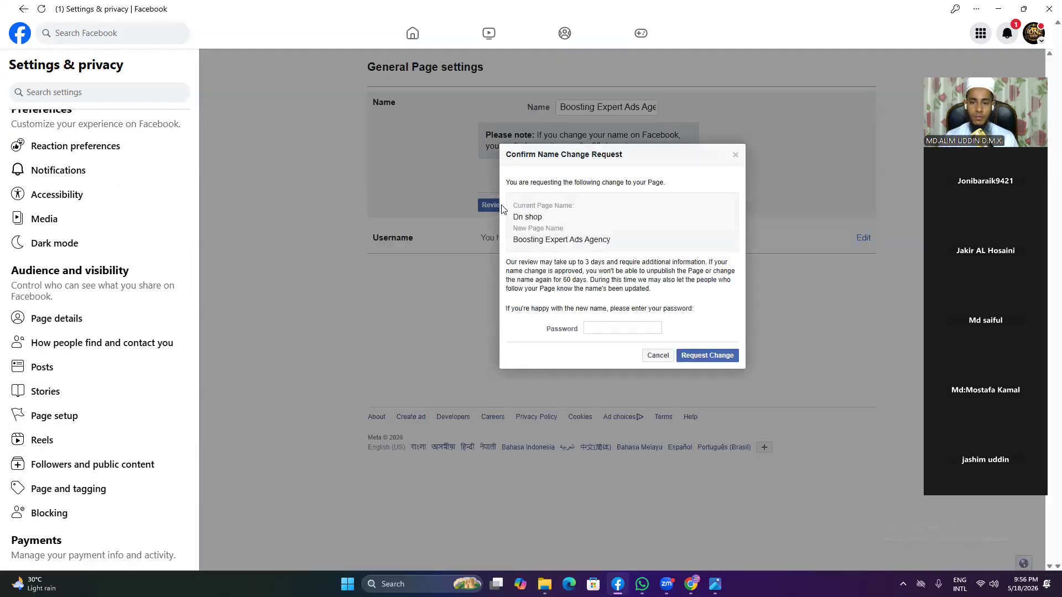
left_click(600, 328)
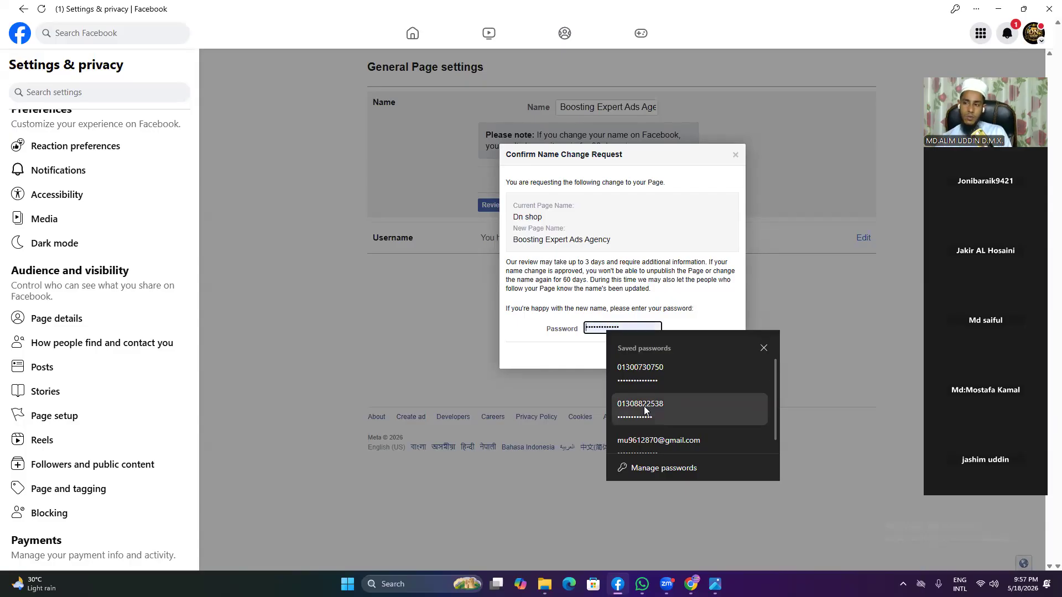
left_click(644, 370)
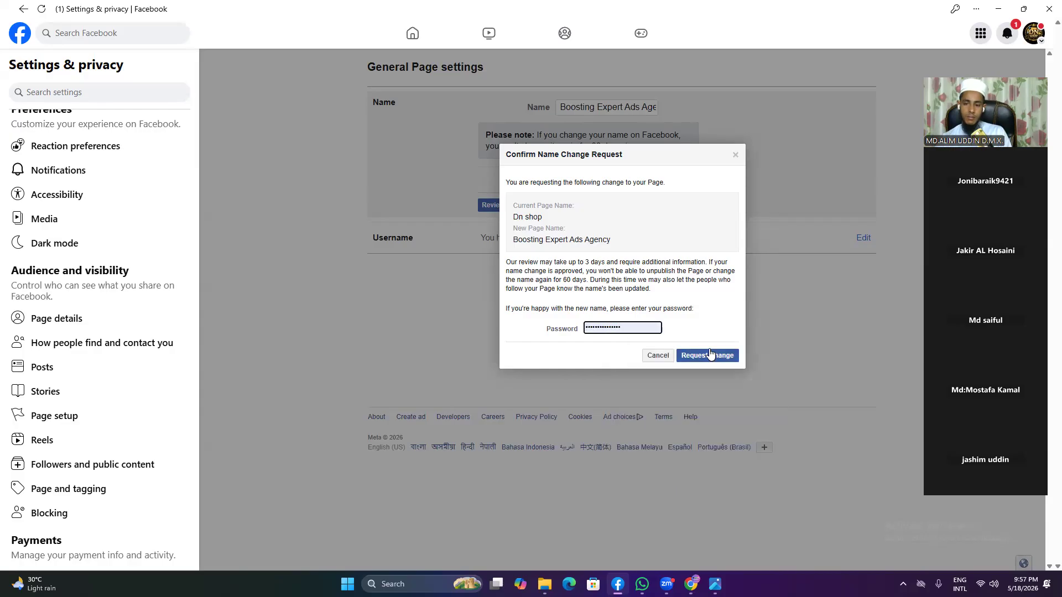
left_click(710, 355)
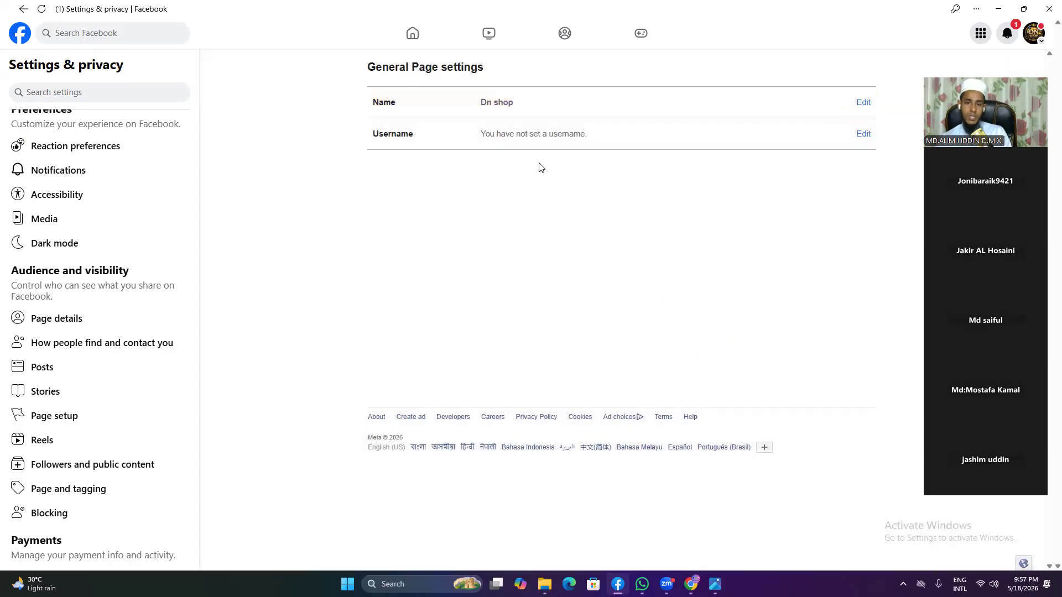
Step: Set the Page username to boostbd26 without the space, and save the changes
left_click(861, 133)
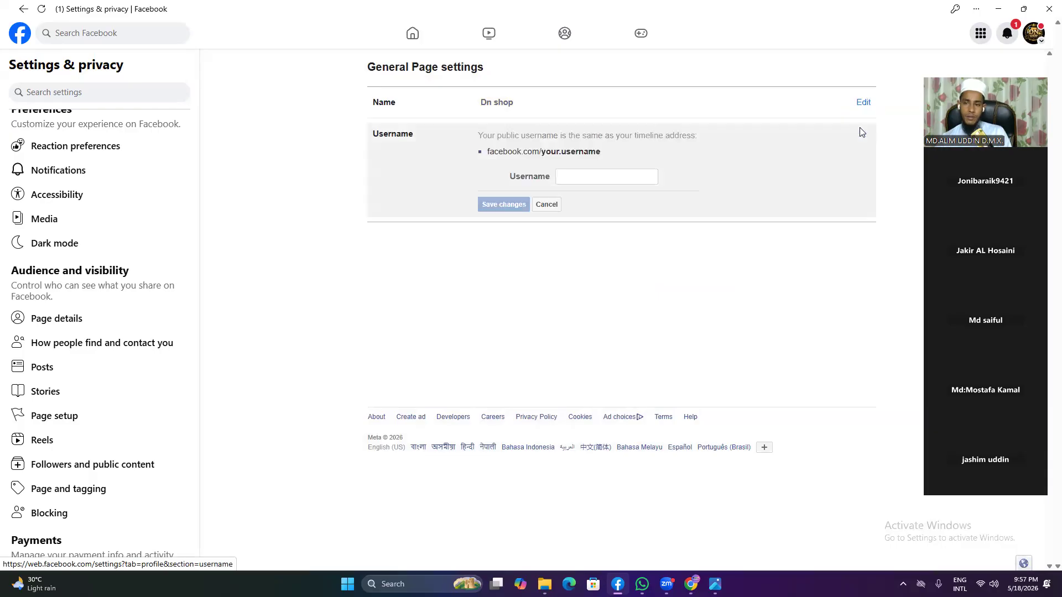
left_click(597, 178)
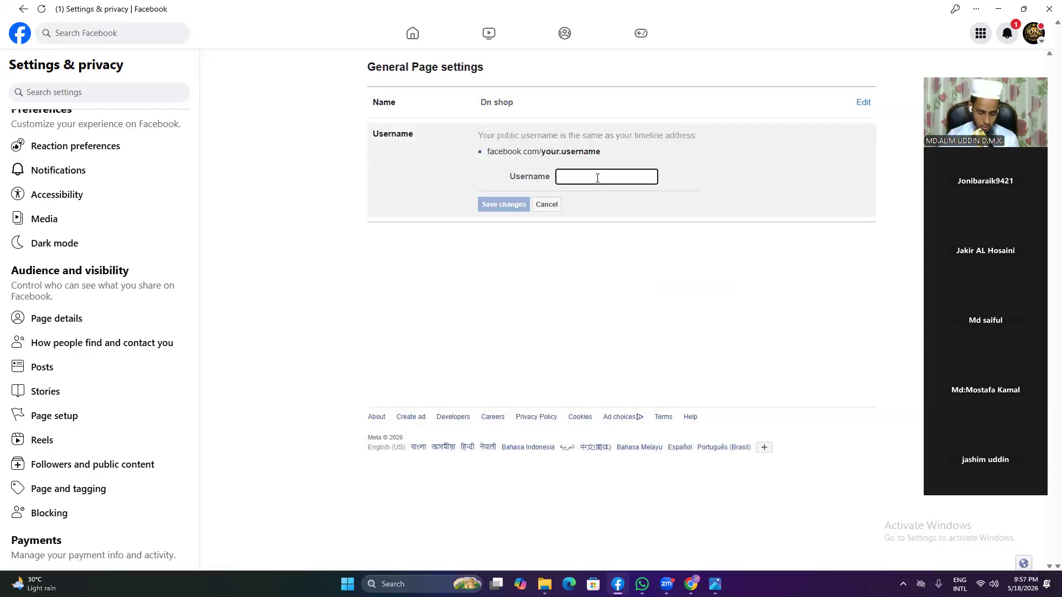
type("b")
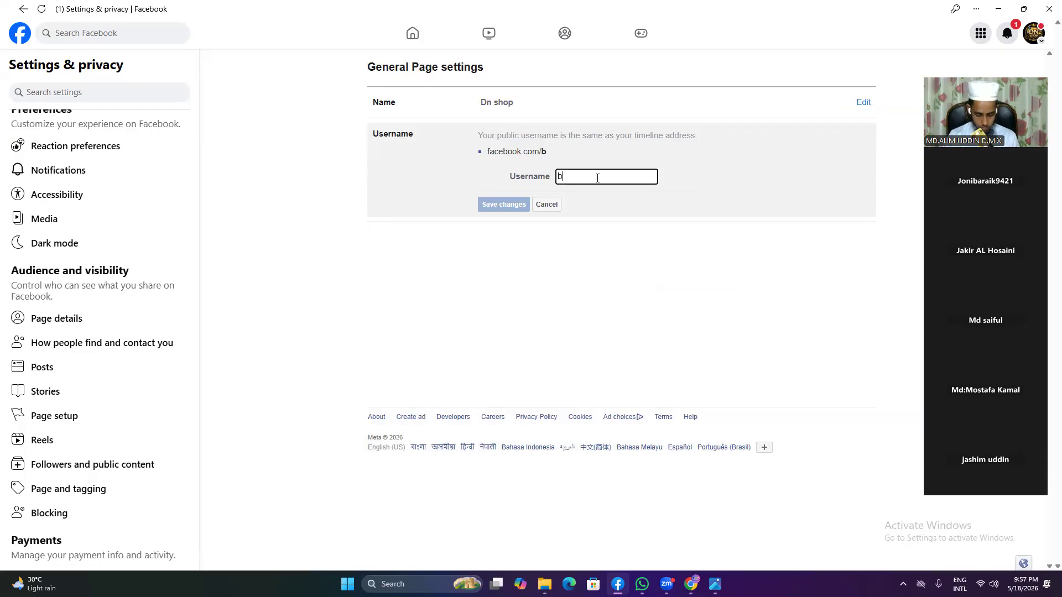
type("oo")
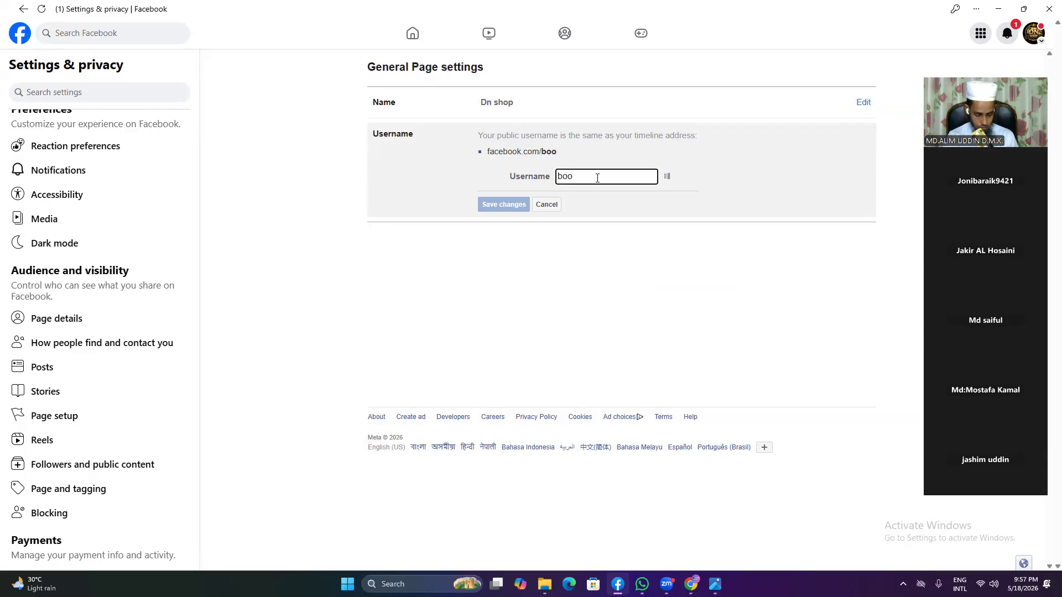
type("st ")
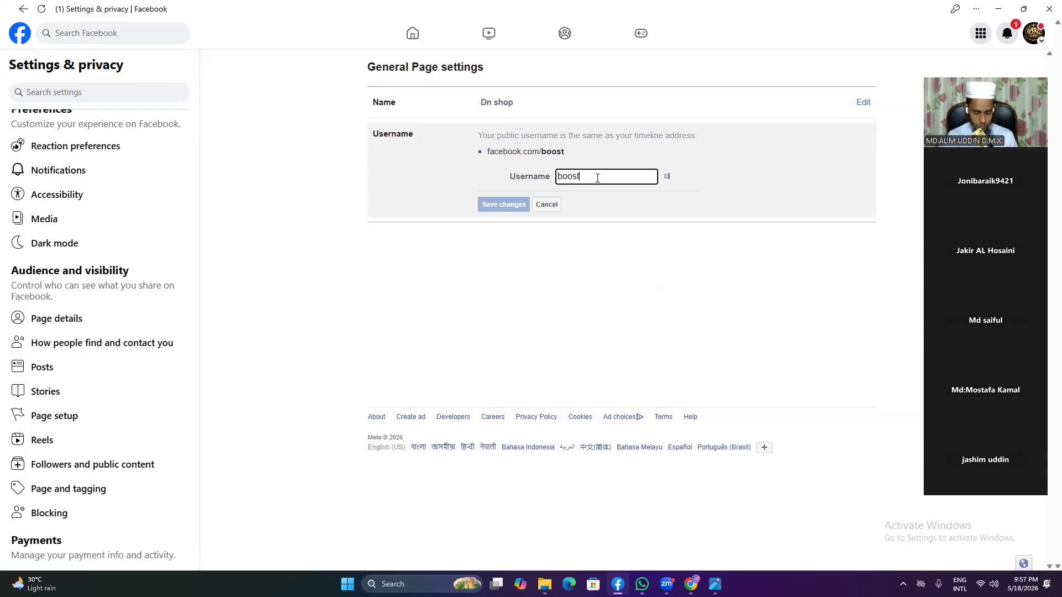
type("bd")
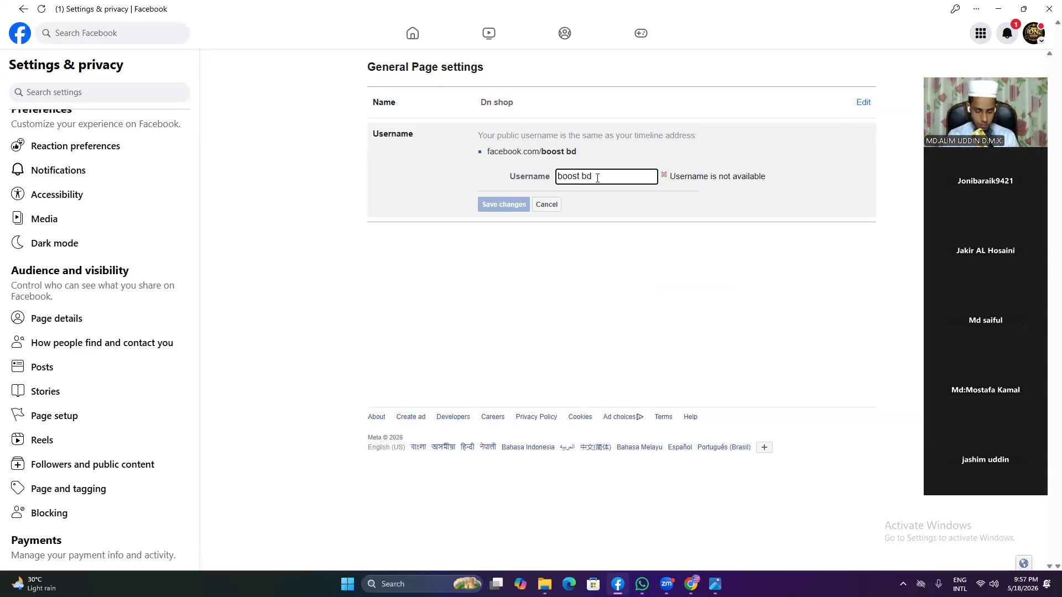
type("2026")
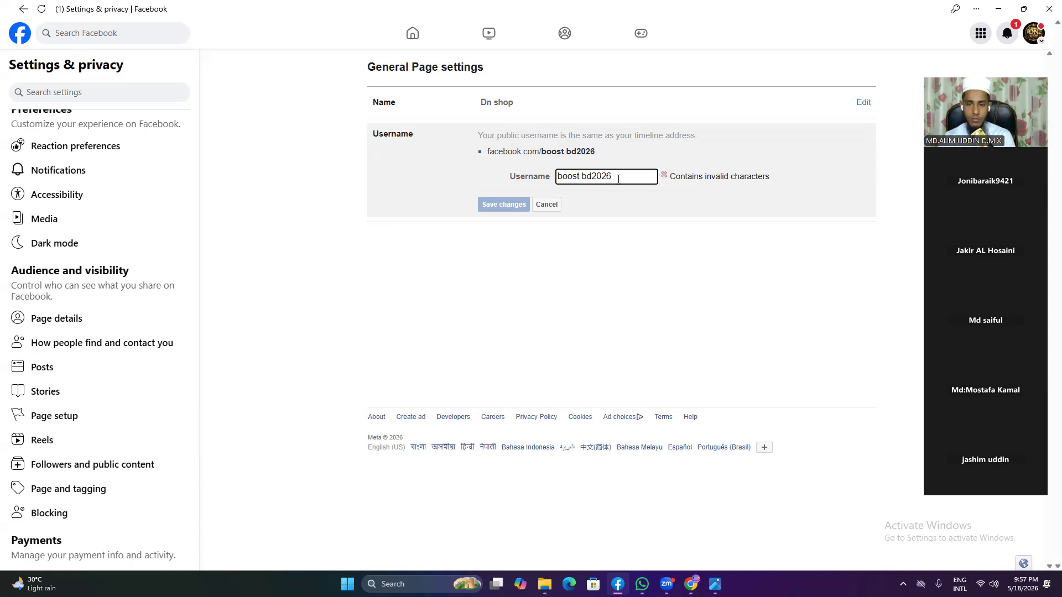
left_click(581, 175)
key("BackSpace")
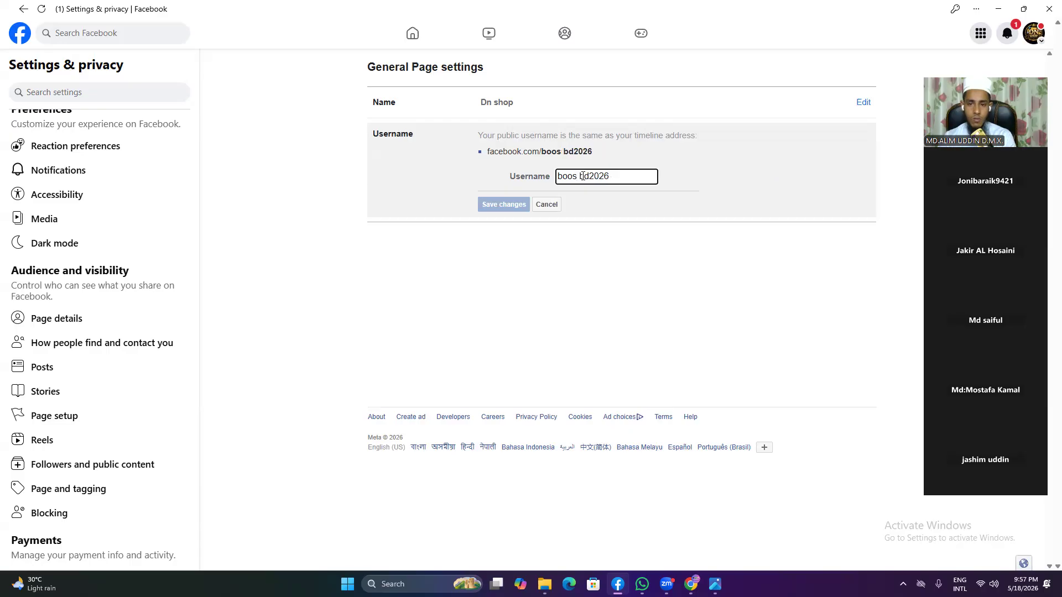
type("t")
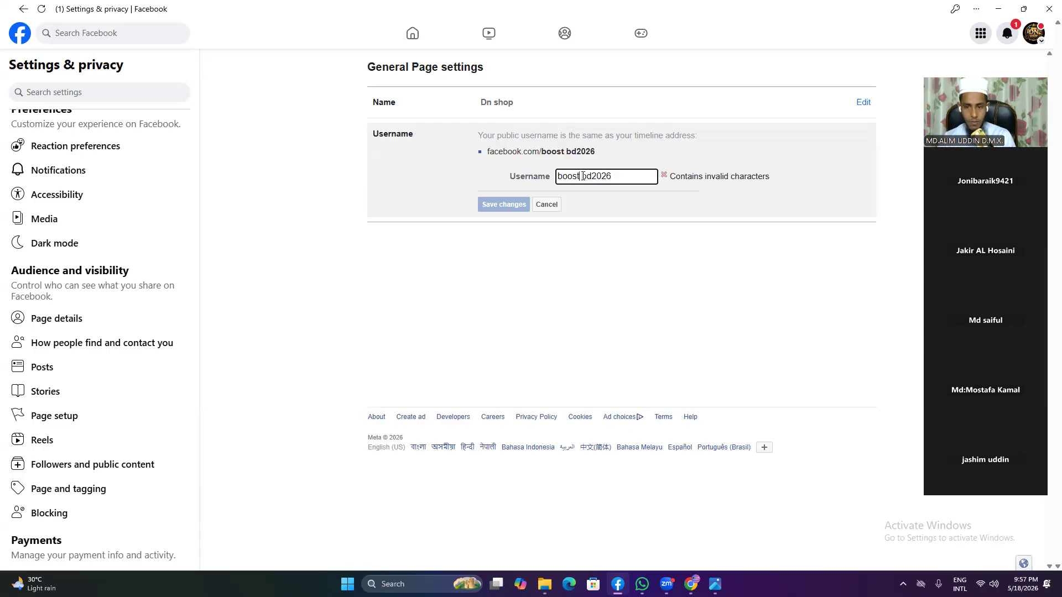
key("Delete")
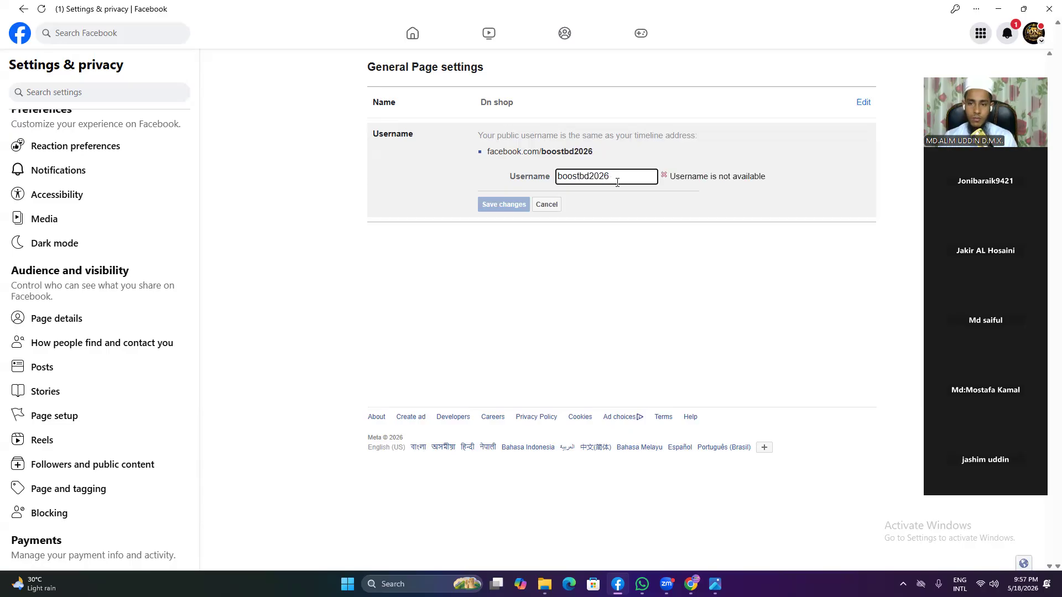
key("BackSpace")
key("BackSpace")
key("BackSpace")
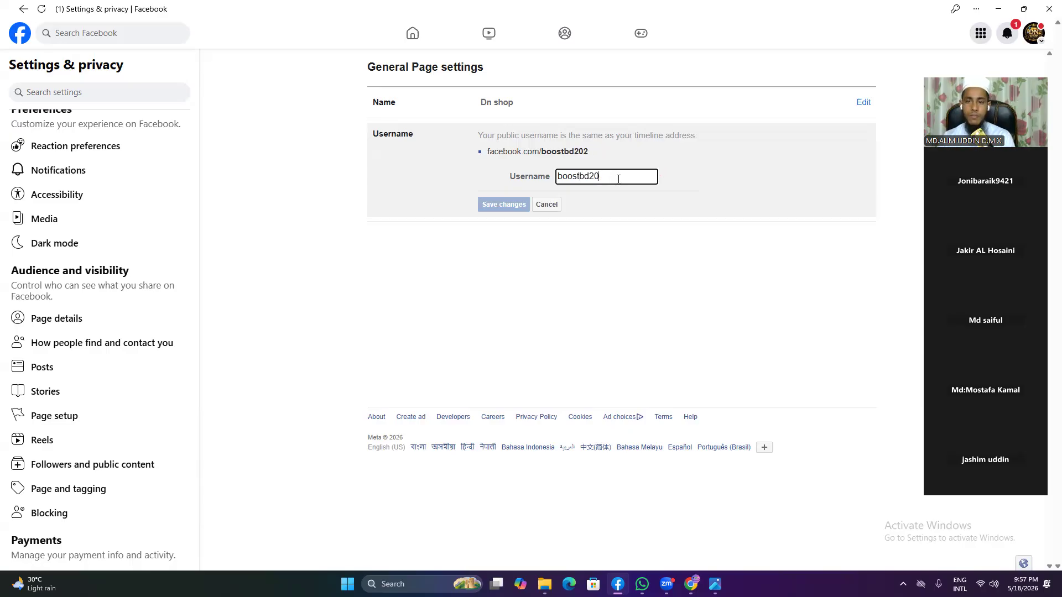
type("26")
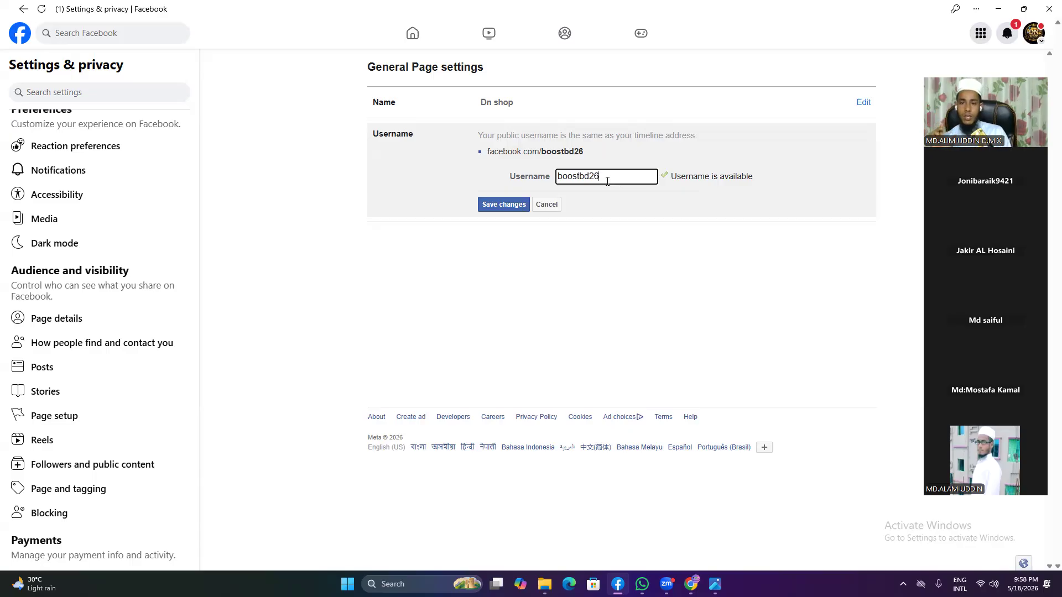
left_click(497, 205)
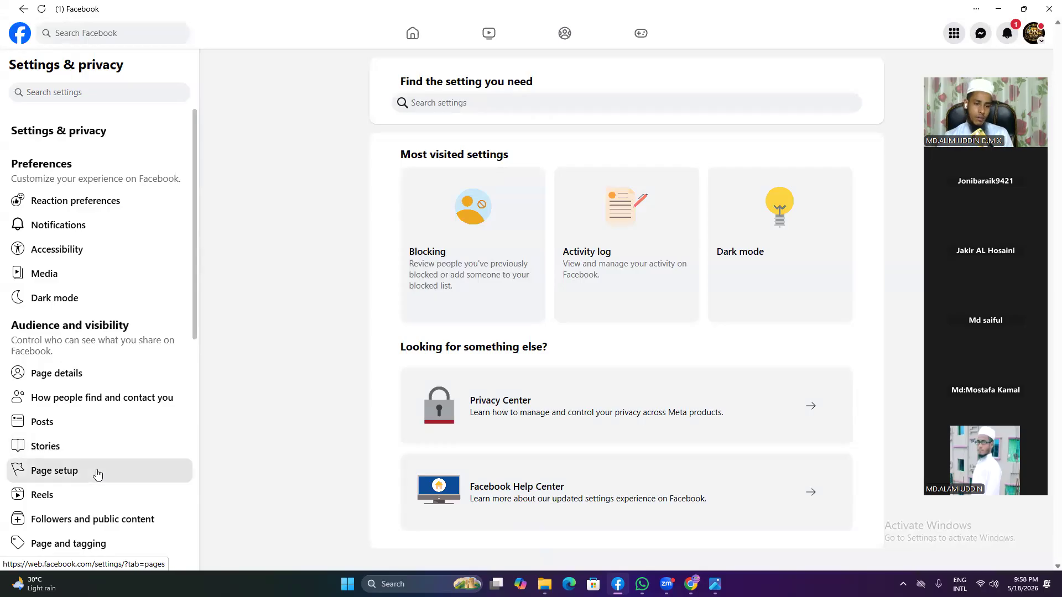
Step: Show the Page setup list, annotate the Name row in a Lightshot capture, then discard it
left_click(102, 470)
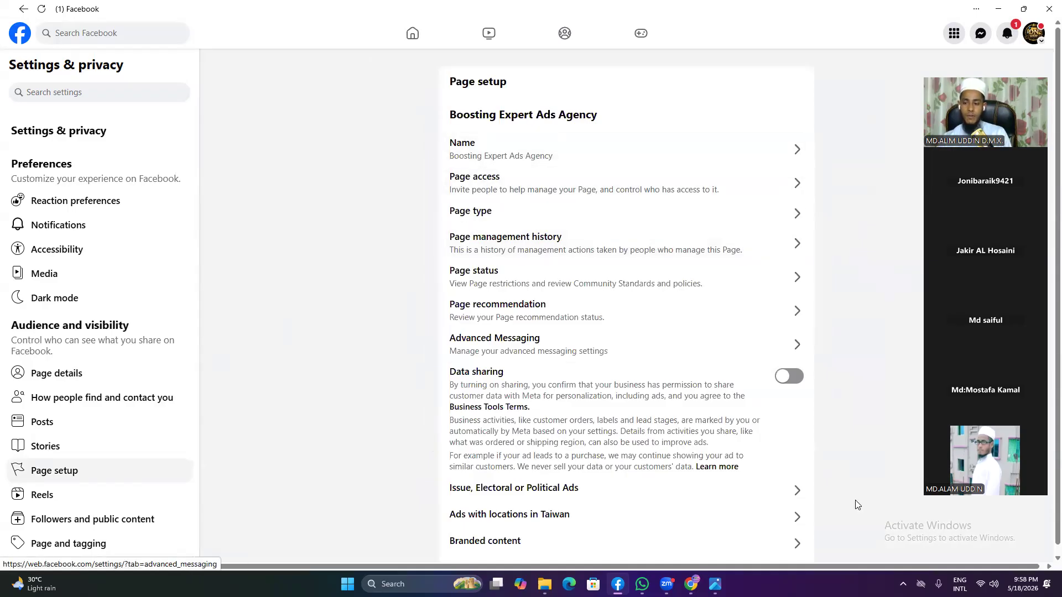
left_click(903, 584)
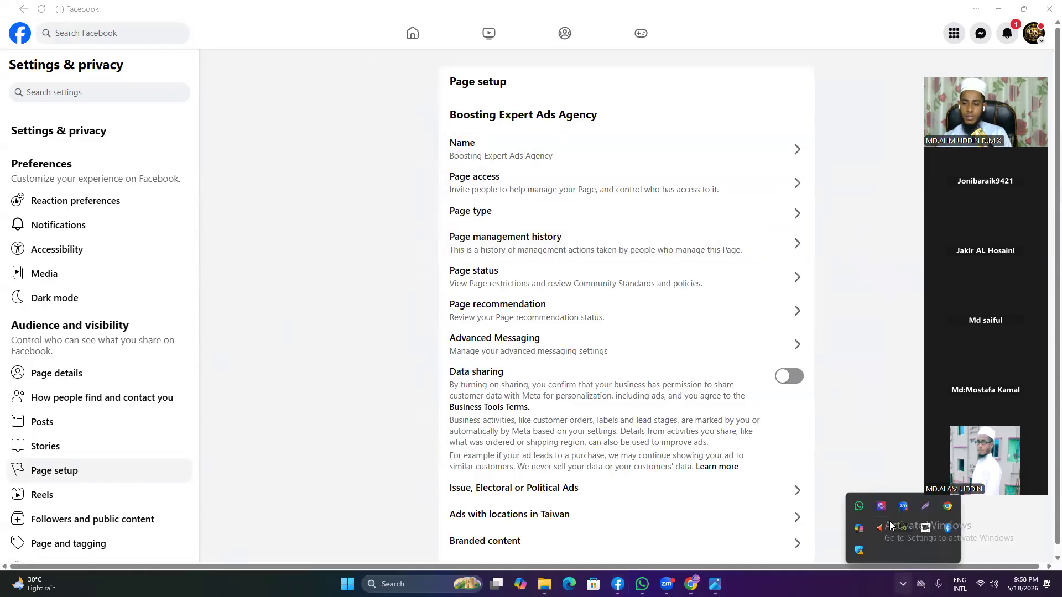
left_click(926, 506)
mouse_move(368, 72)
left_mouse_down()
mouse_move(887, 409)
mouse_move(883, 308)
left_mouse_up()
mouse_move(422, 132)
left_mouse_down()
mouse_move(567, 183)
mouse_move(597, 171)
left_mouse_up()
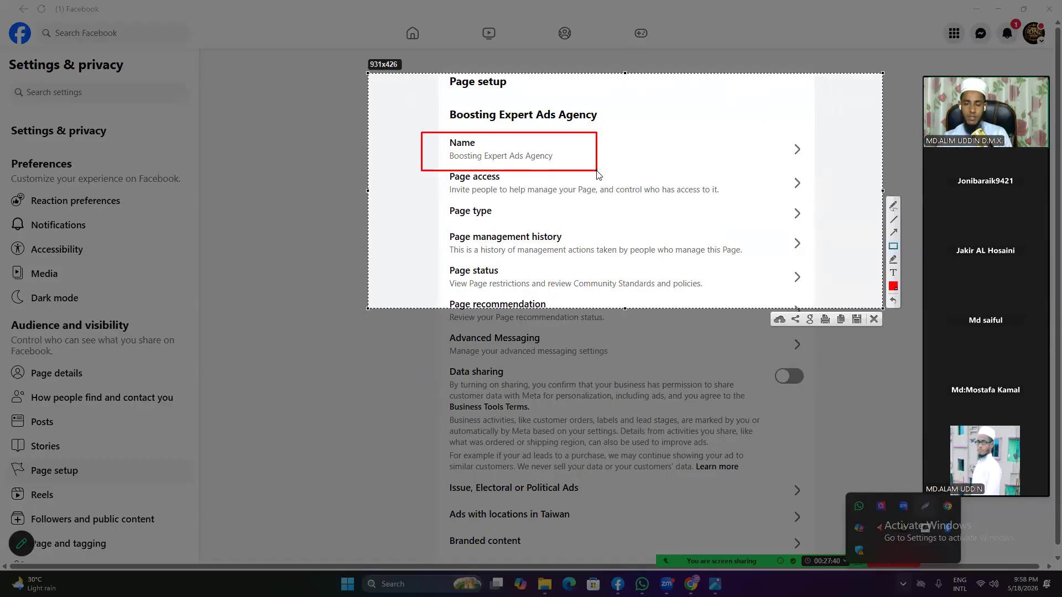
left_click(874, 319)
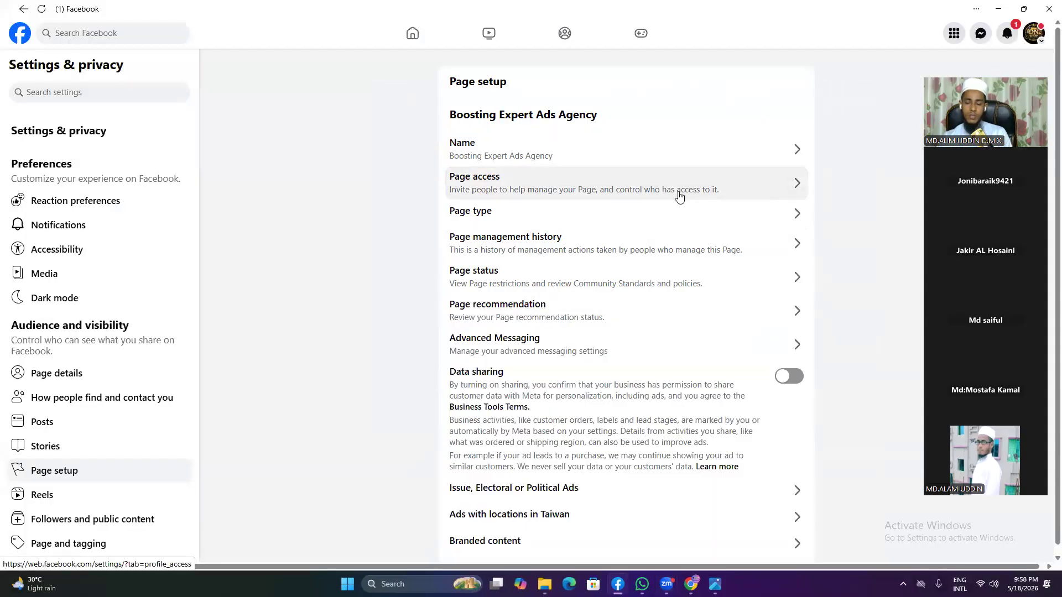
Step: Open Page access to view people with Facebook access and task access
left_click(680, 196)
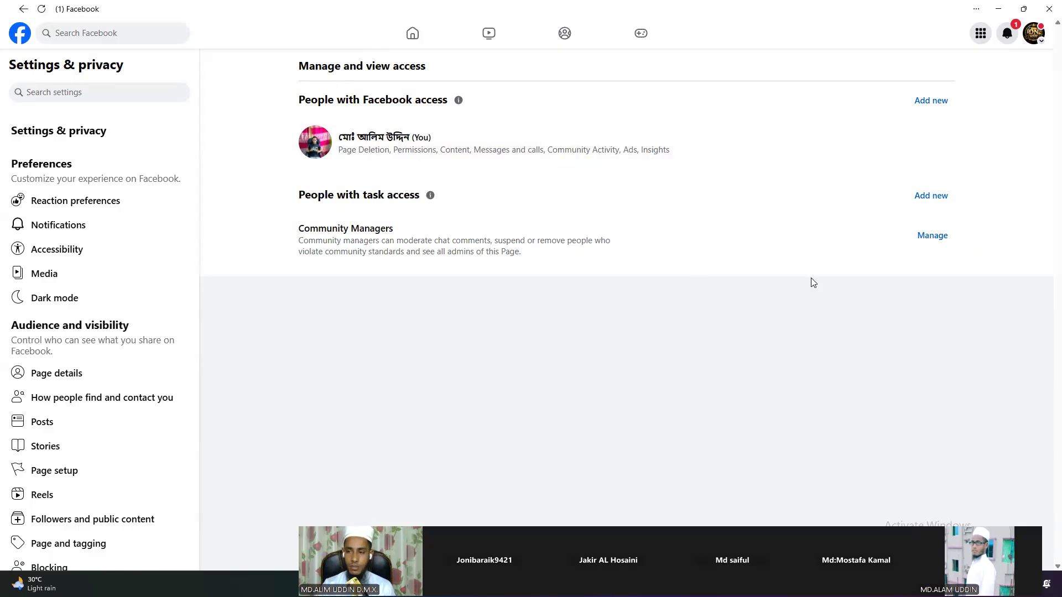
left_click(933, 102)
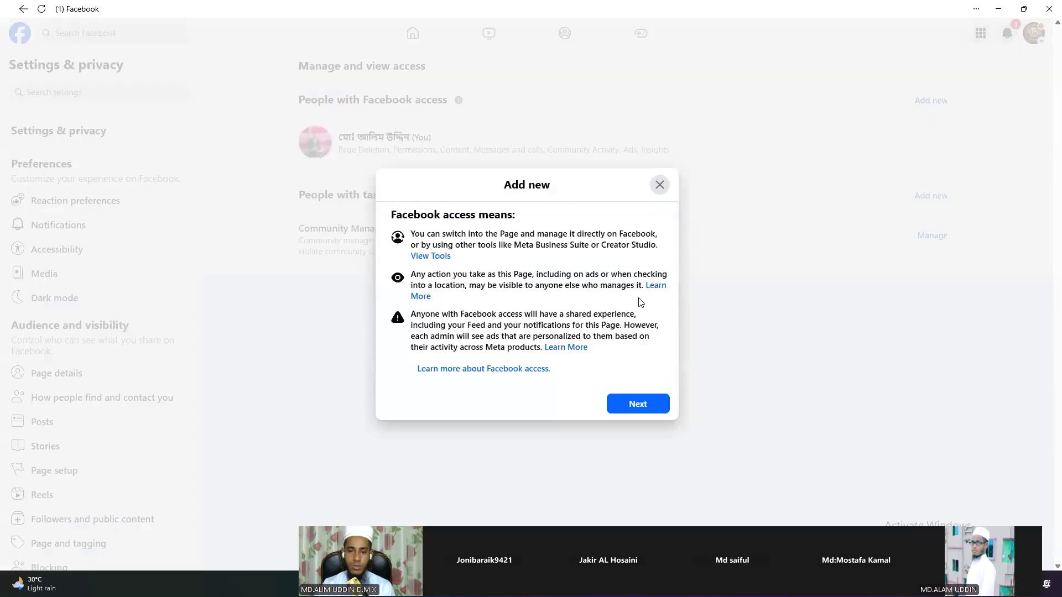
left_click(660, 185)
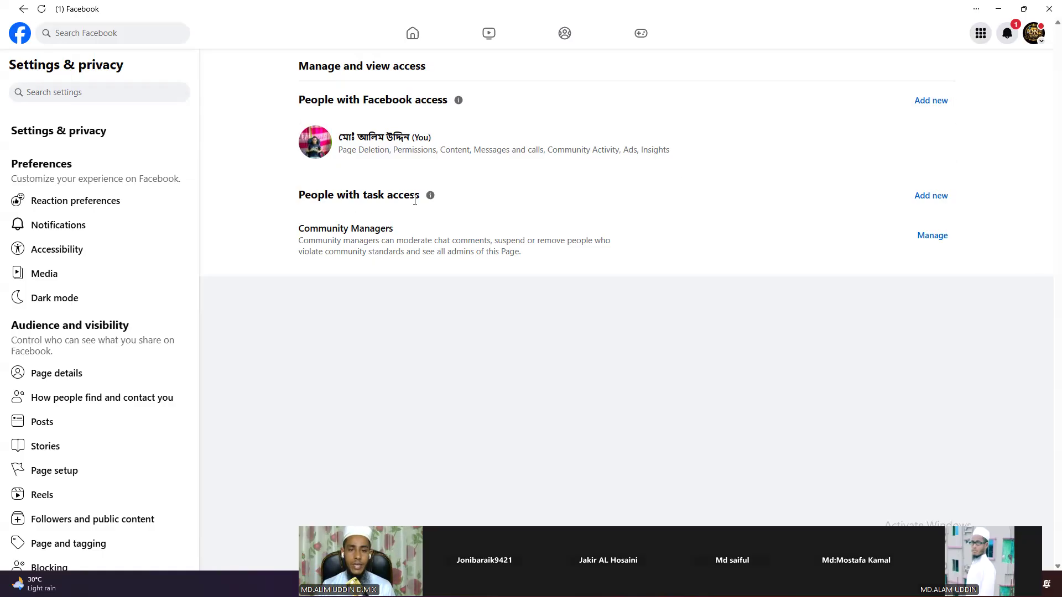
Step: Start adding a person with task access up to the search field, then switch to WhatsApp
left_click(915, 205)
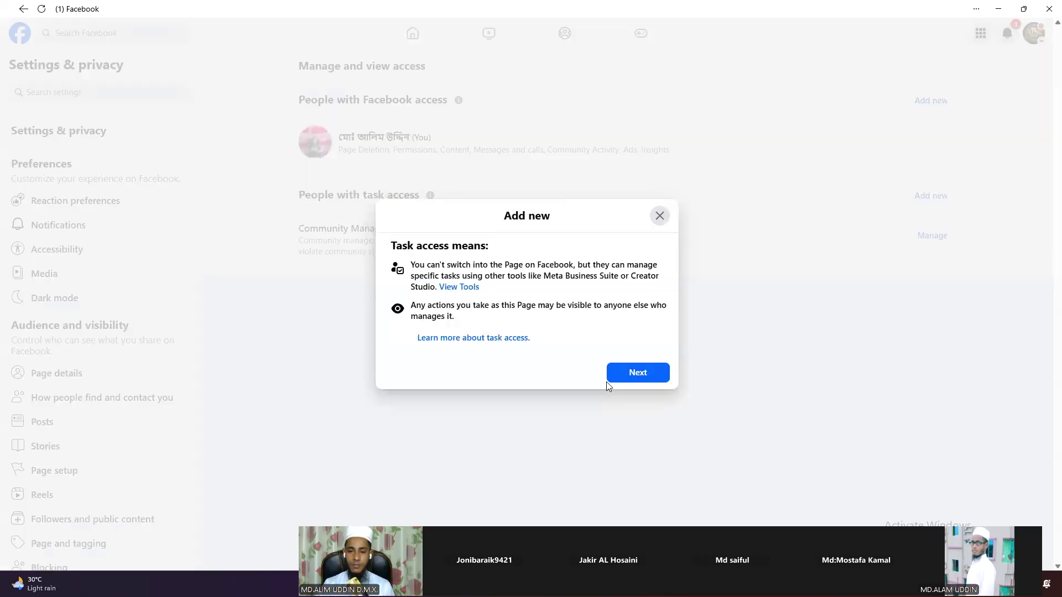
left_click(608, 380)
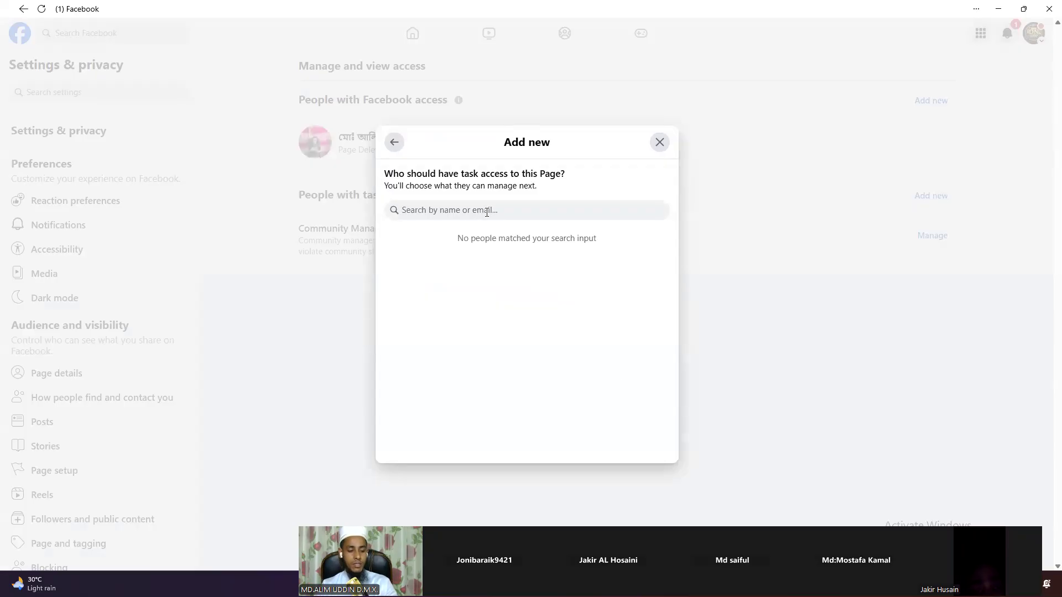
left_click(486, 212)
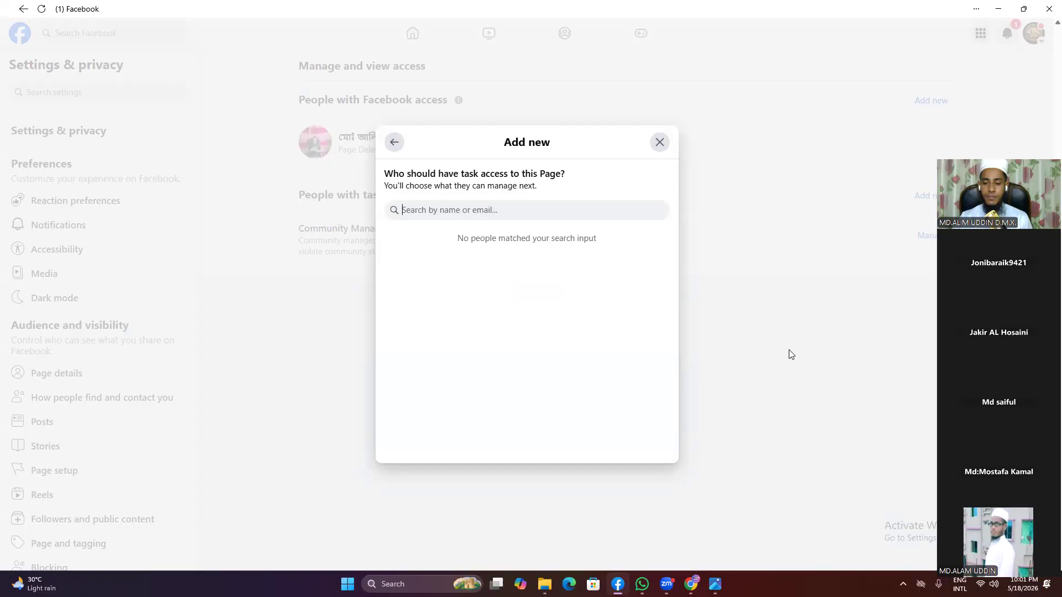
key("alt+Tab")
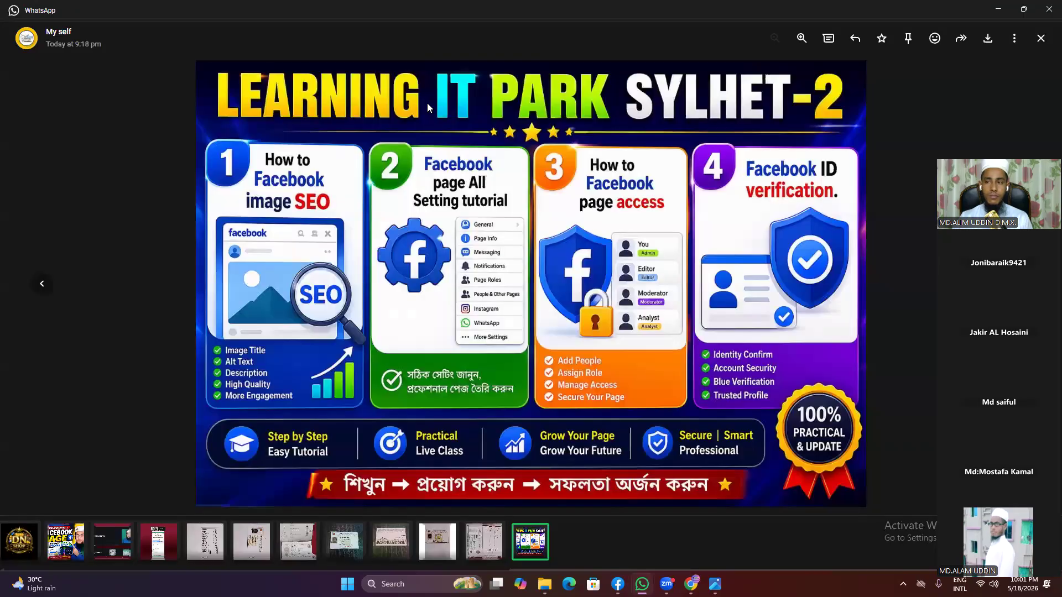
Step: Copy the numeric account ID from WhatsApp's My self chat and minimize WhatsApp
left_click(1041, 38)
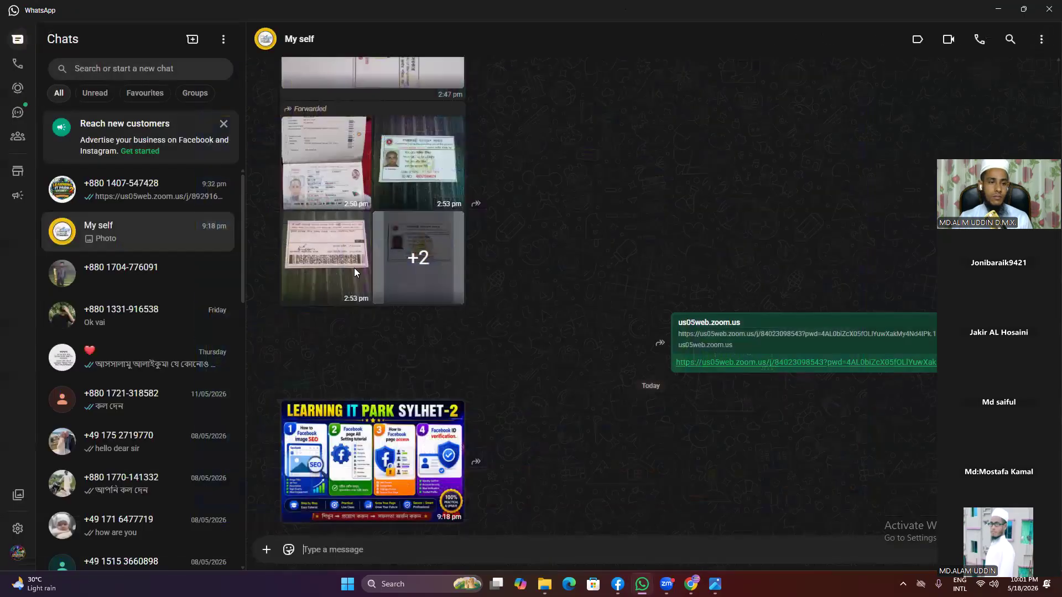
left_click(161, 196)
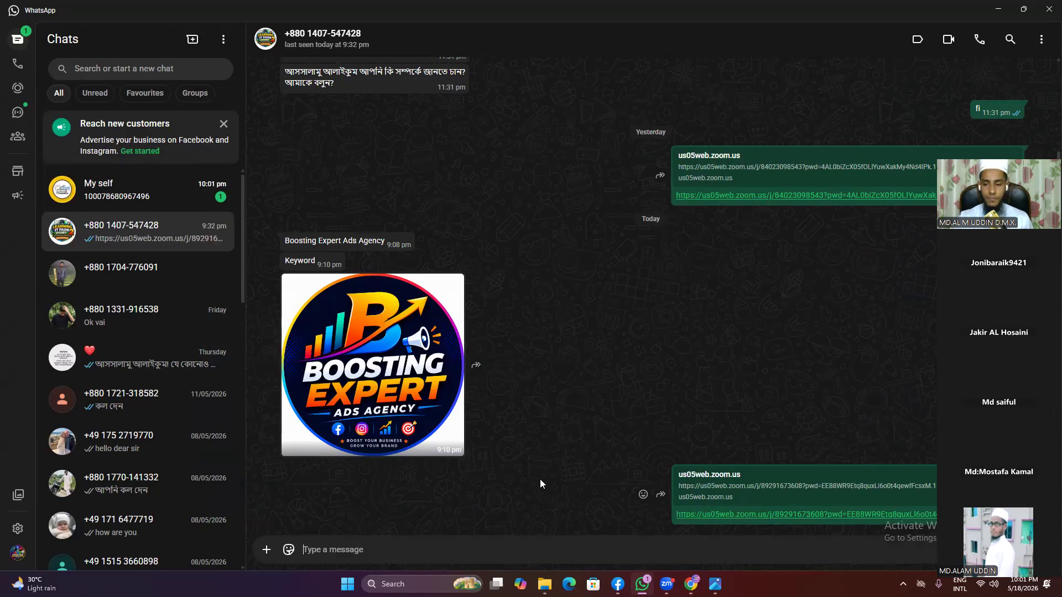
left_click(144, 191)
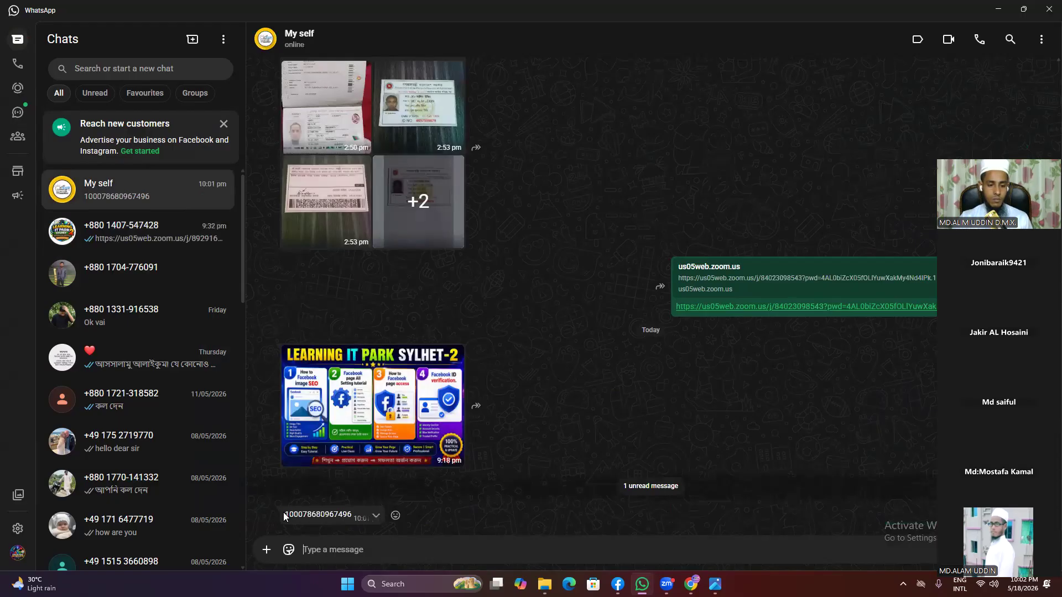
left_click_drag(283, 515, 349, 515)
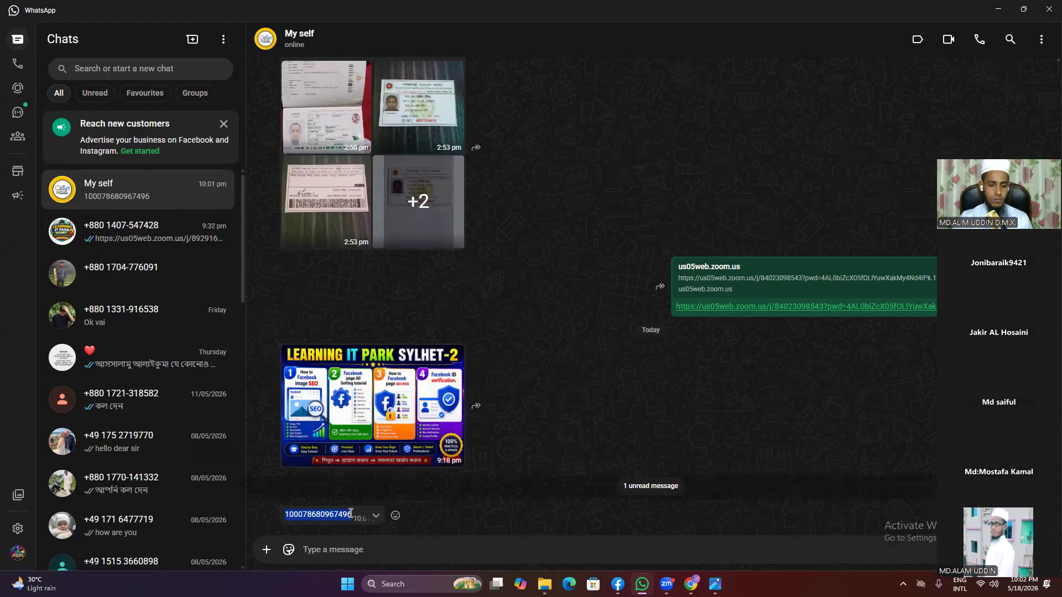
right_click(351, 513)
left_click(367, 528)
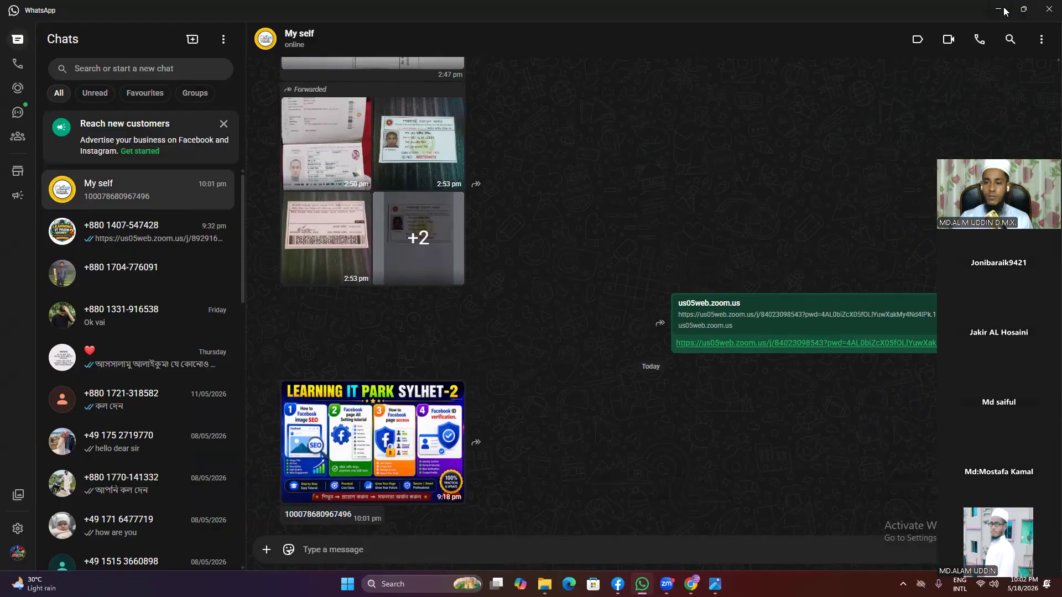
left_click(1002, 10)
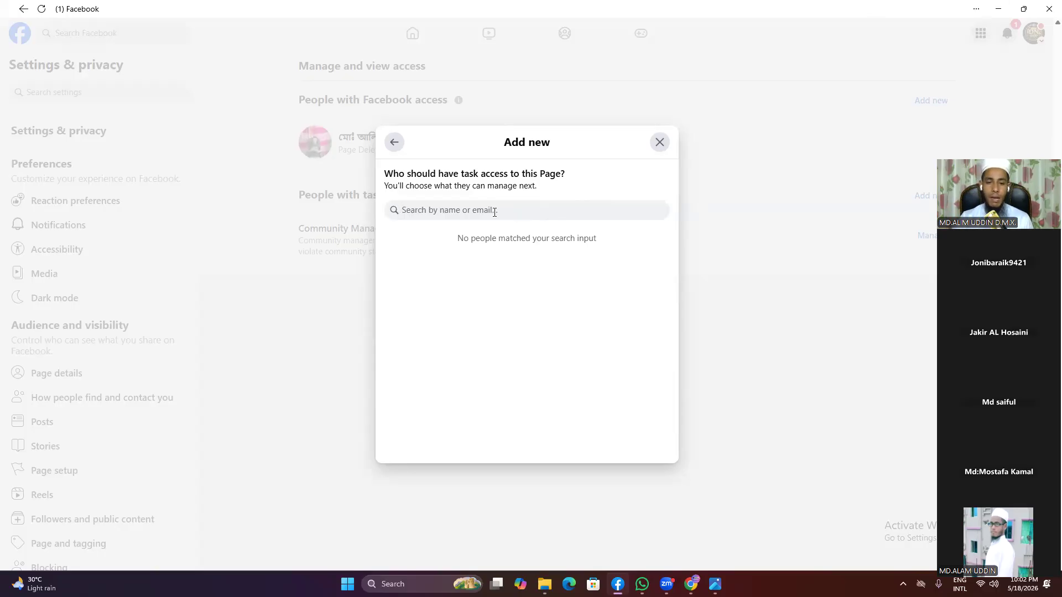
Step: Search task access for the pasted 'Boosting Expert Ads Agency', trim a letter, then bring WhatsApp forward
right_click(481, 209)
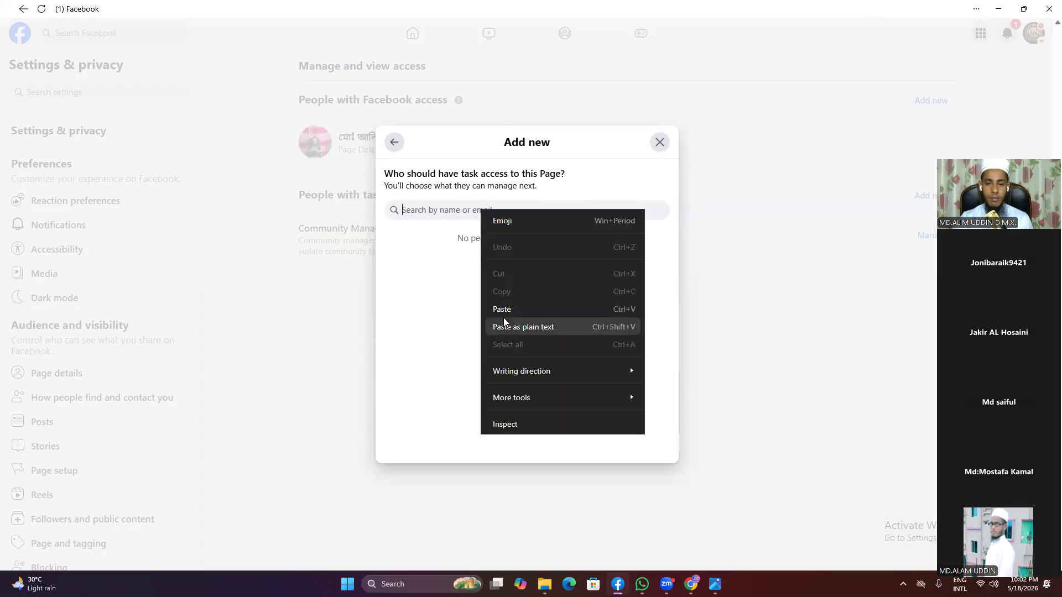
left_click(507, 309)
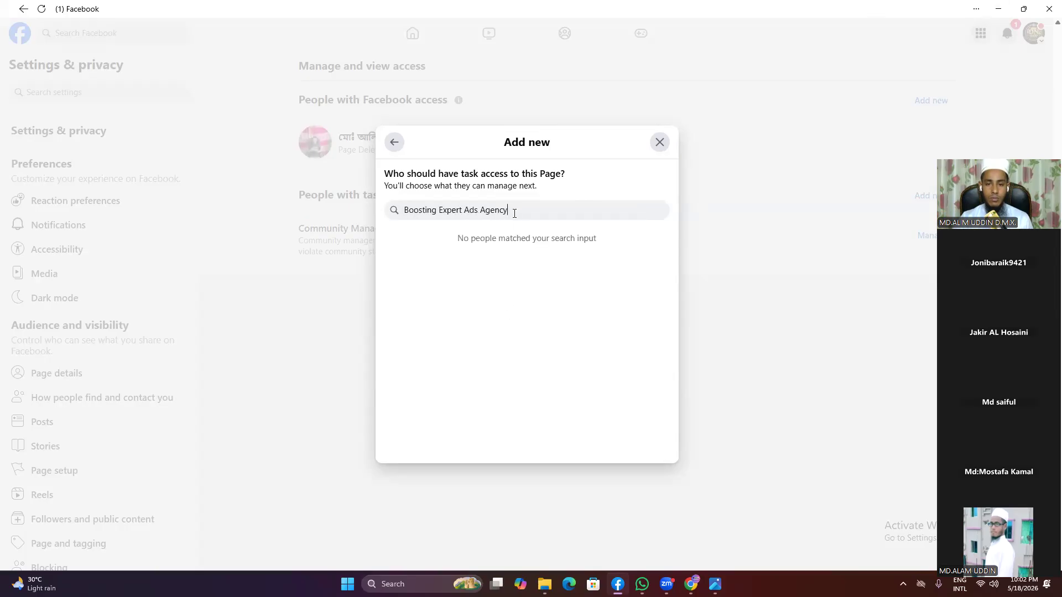
key("BackSpace")
key("BackSpace")
key("BackSpace")
key("BackSpace")
key("BackSpace")
key("BackSpace")
key("BackSpace")
key("BackSpace")
key("BackSpace")
key("BackSpace")
key("BackSpace")
key("BackSpace")
key("BackSpace")
key("BackSpace")
key("BackSpace")
key("BackSpace")
key("BackSpace")
key("BackSpace")
key("BackSpace")
key("BackSpace")
key("BackSpace")
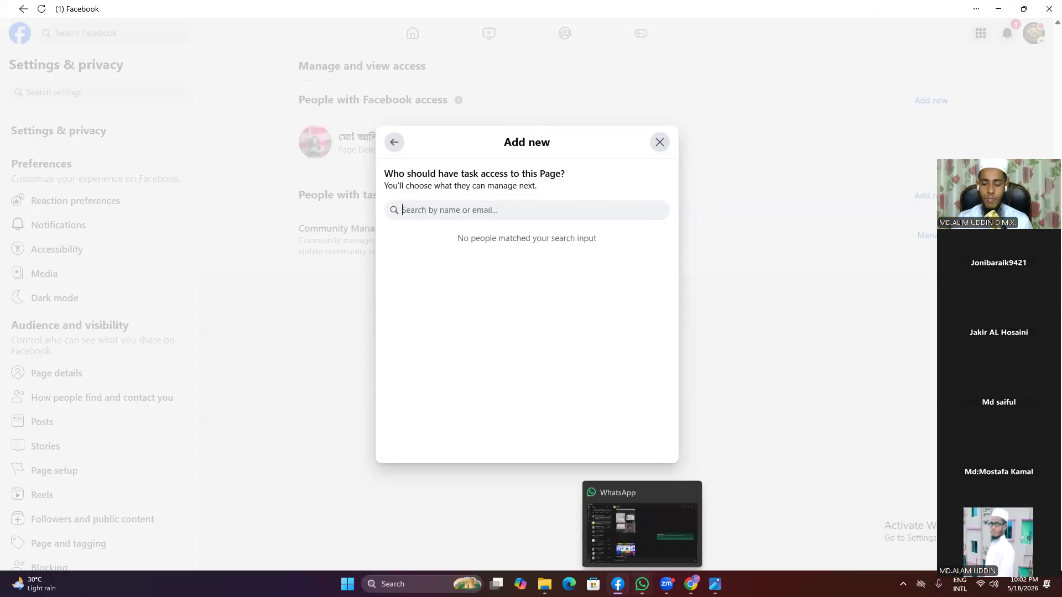
left_click(642, 584)
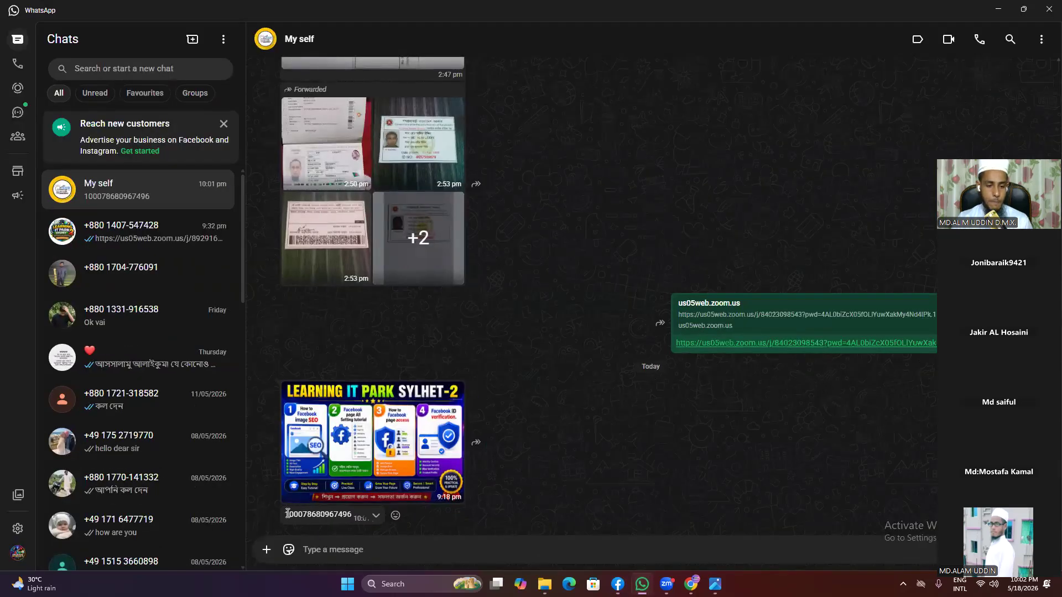
Step: Select the profile ID number in the My self chat and minimize WhatsApp
left_click_drag(288, 514, 347, 517)
key("super+c")
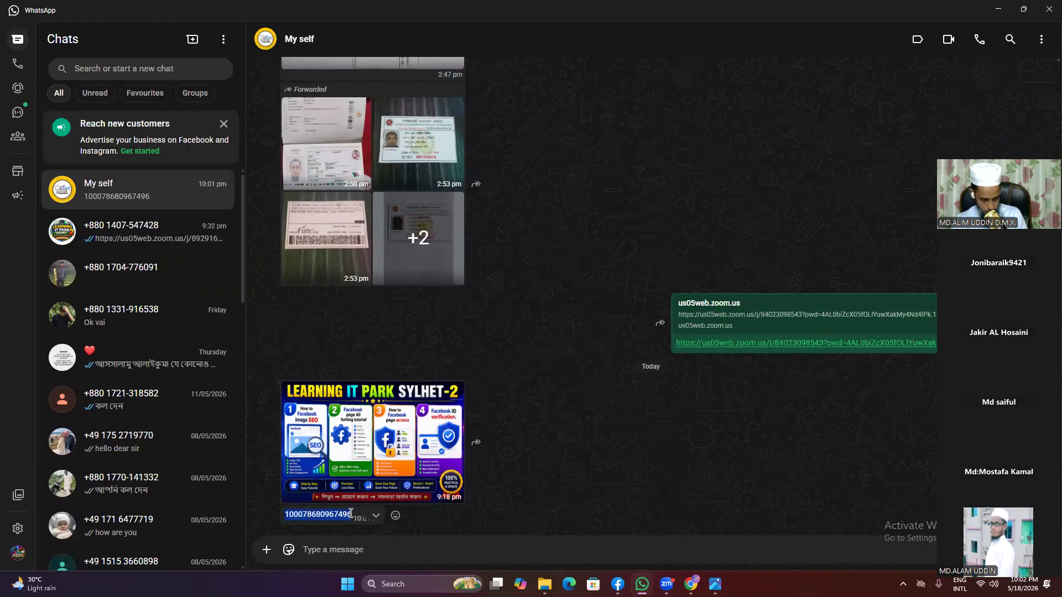
left_click(999, 10)
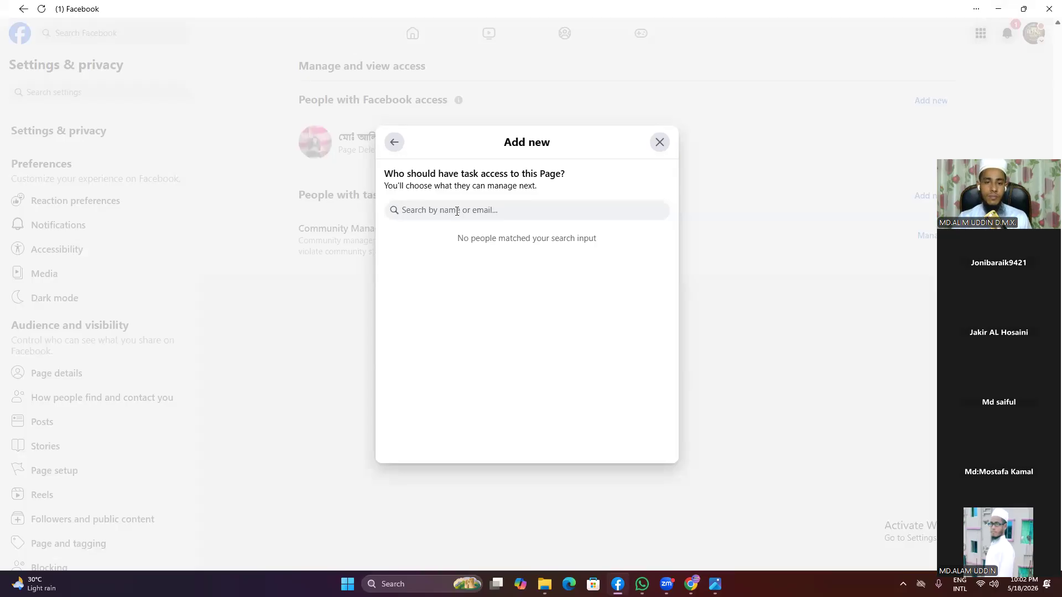
Step: Paste the copied profile ID into the task-access search, then close the Add new dialog
right_click(457, 211)
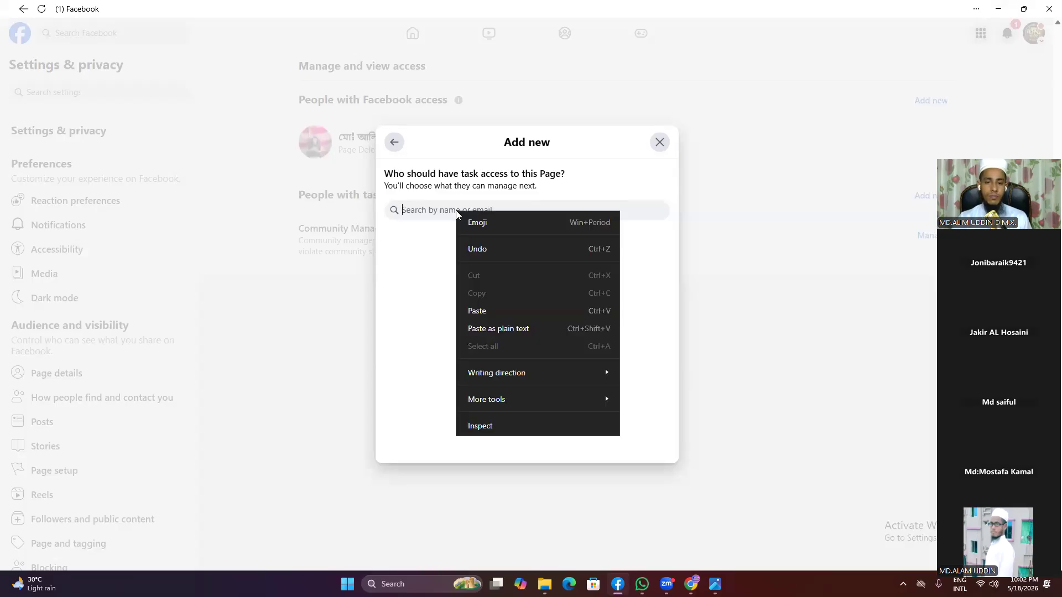
left_click(488, 312)
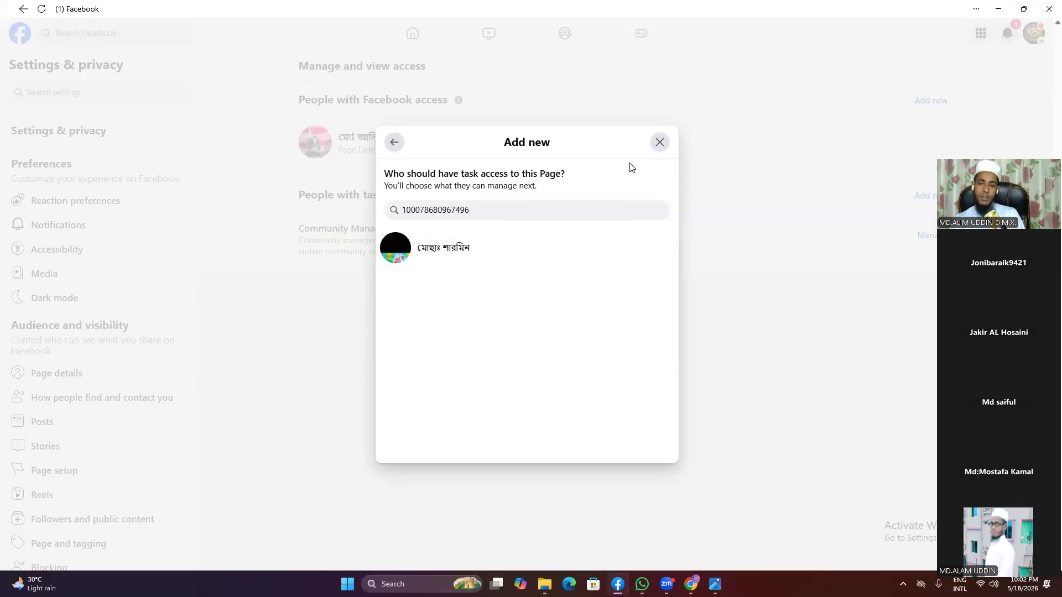
left_click(660, 142)
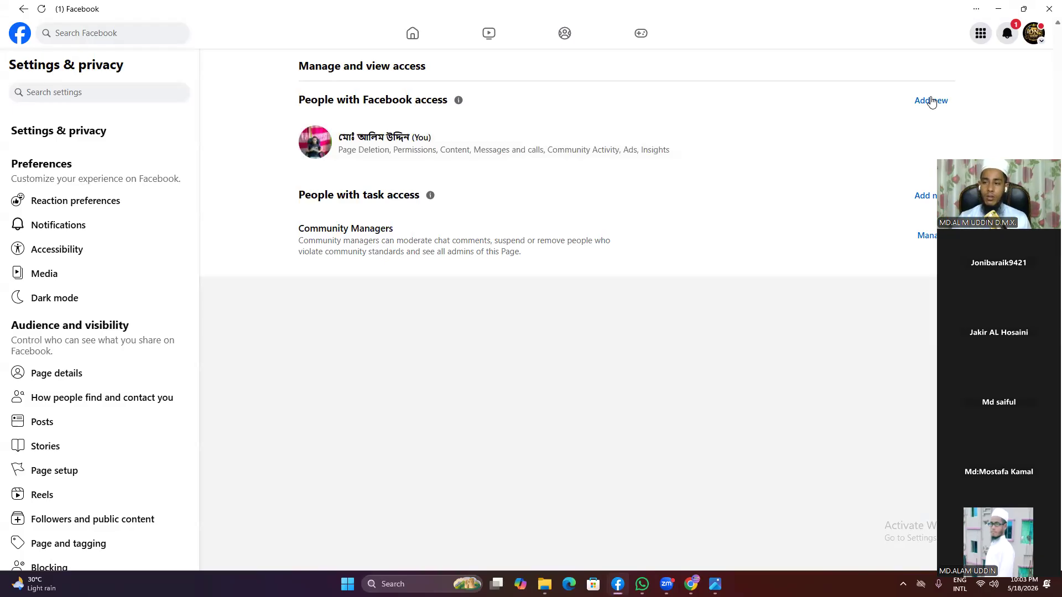
left_click(922, 196)
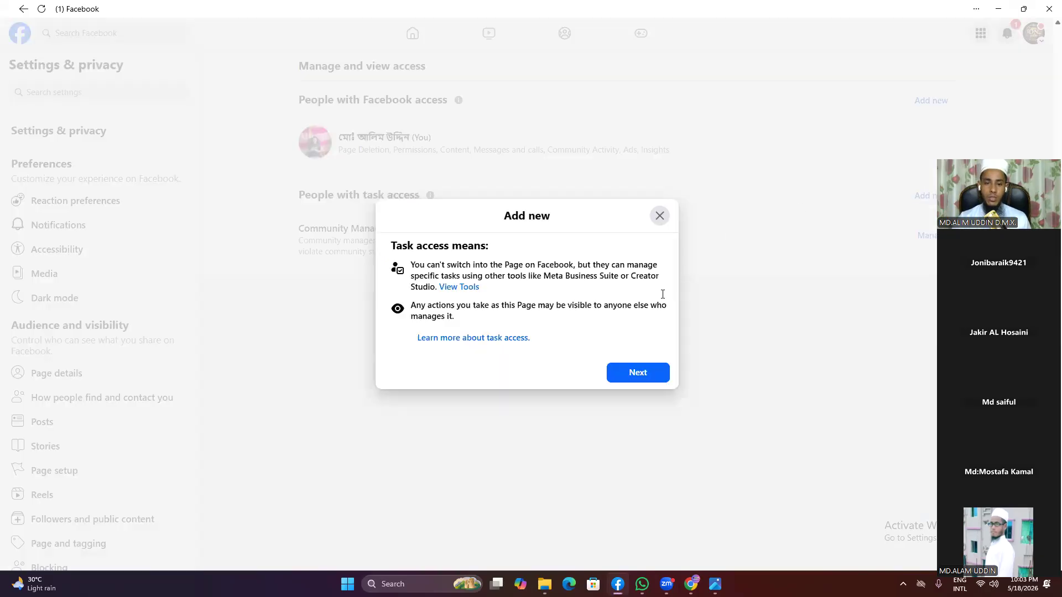
left_click(645, 375)
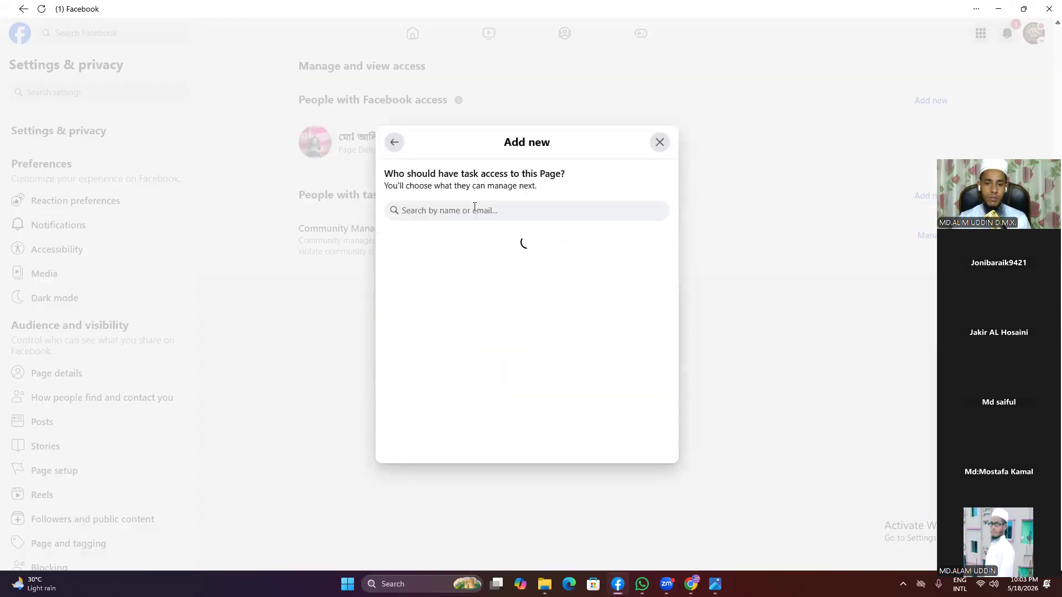
right_click(475, 209)
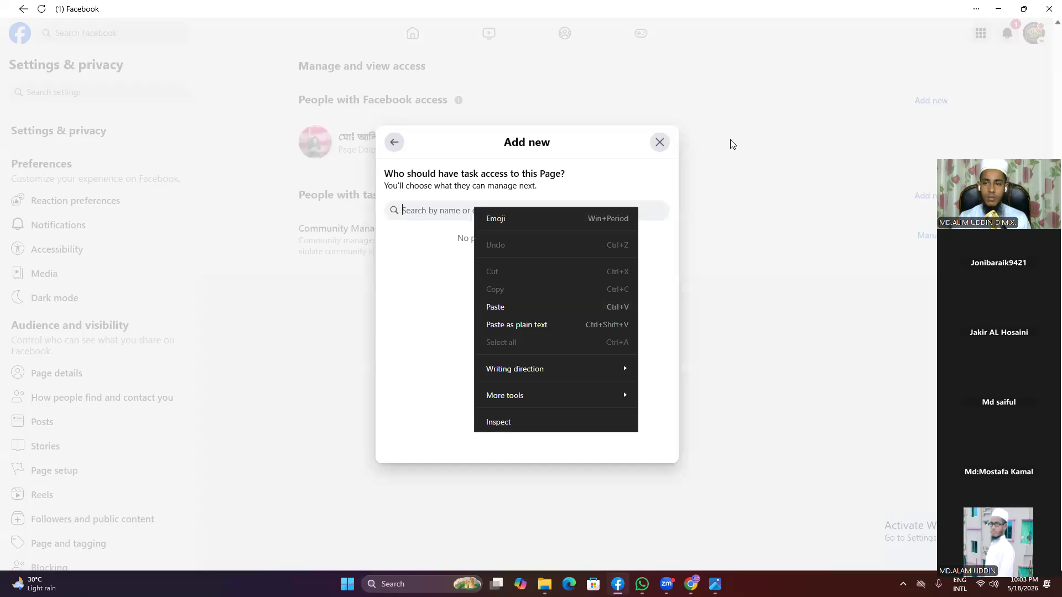
left_click(661, 143)
left_click(661, 142)
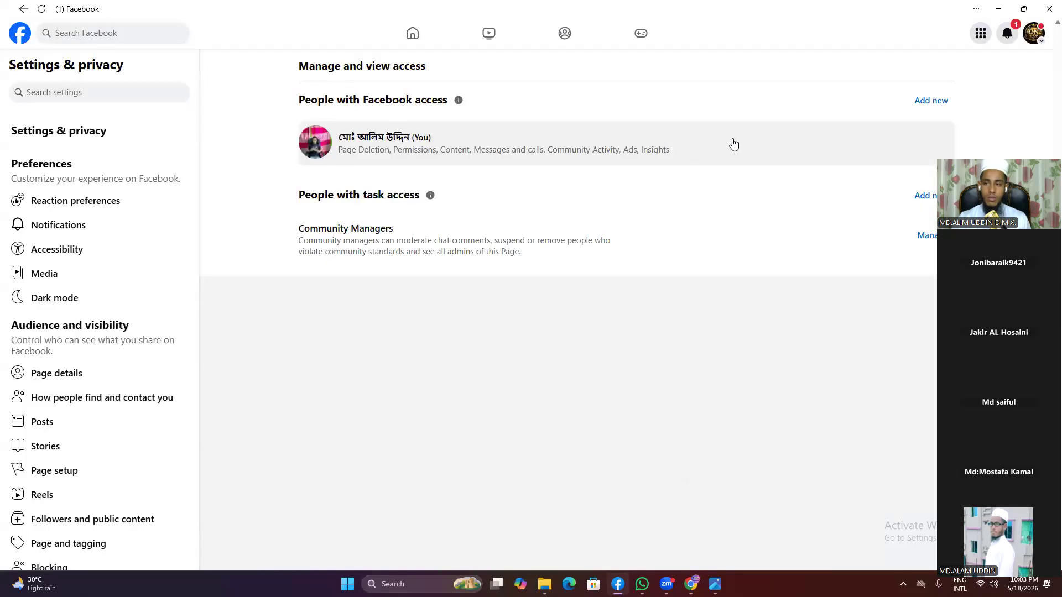
left_click(924, 101)
left_click(638, 404)
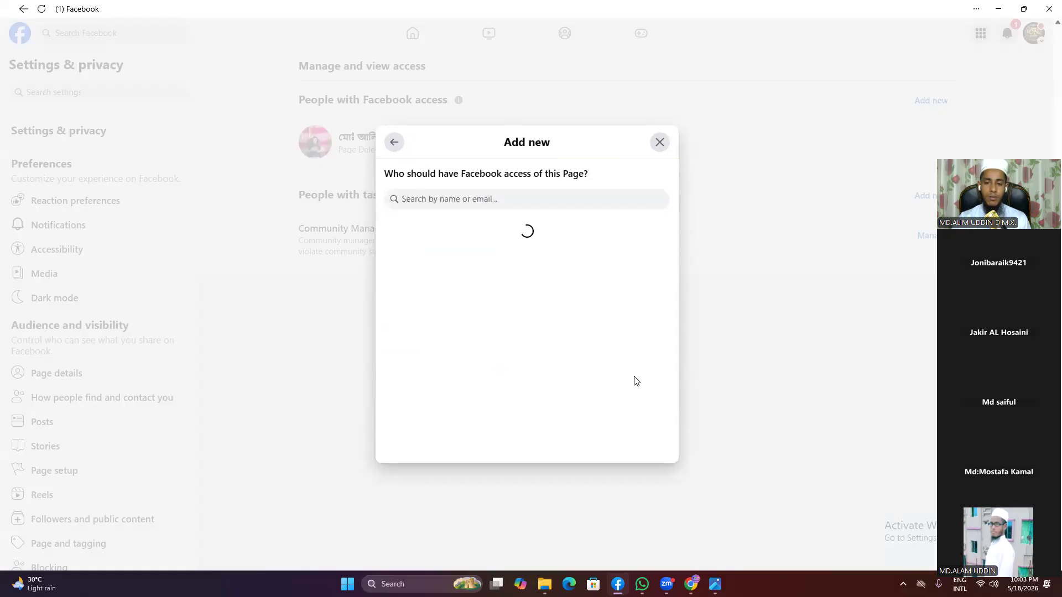
right_click(450, 198)
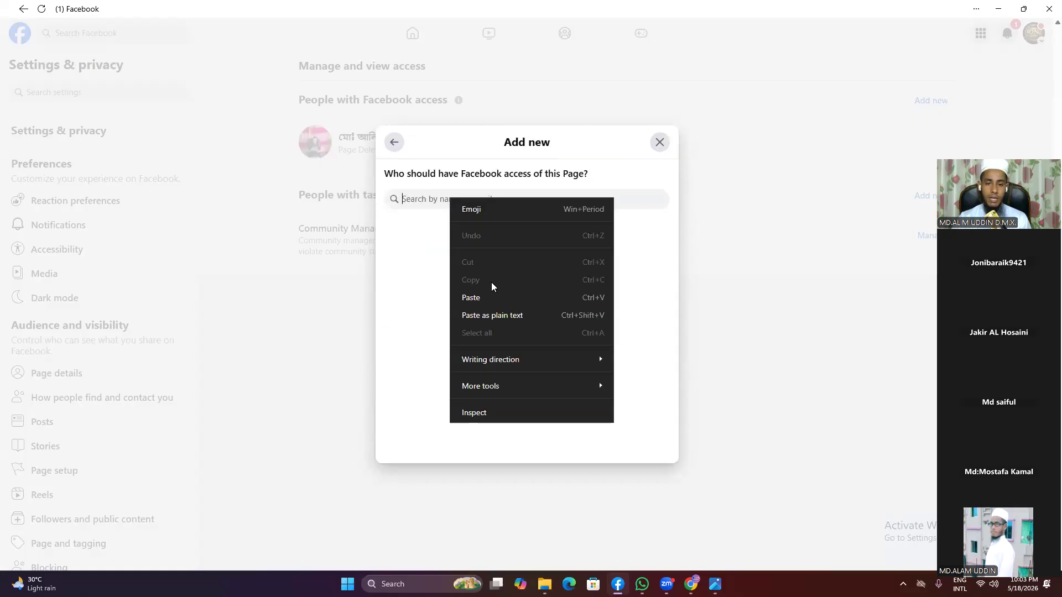
left_click(488, 299)
left_click(468, 231)
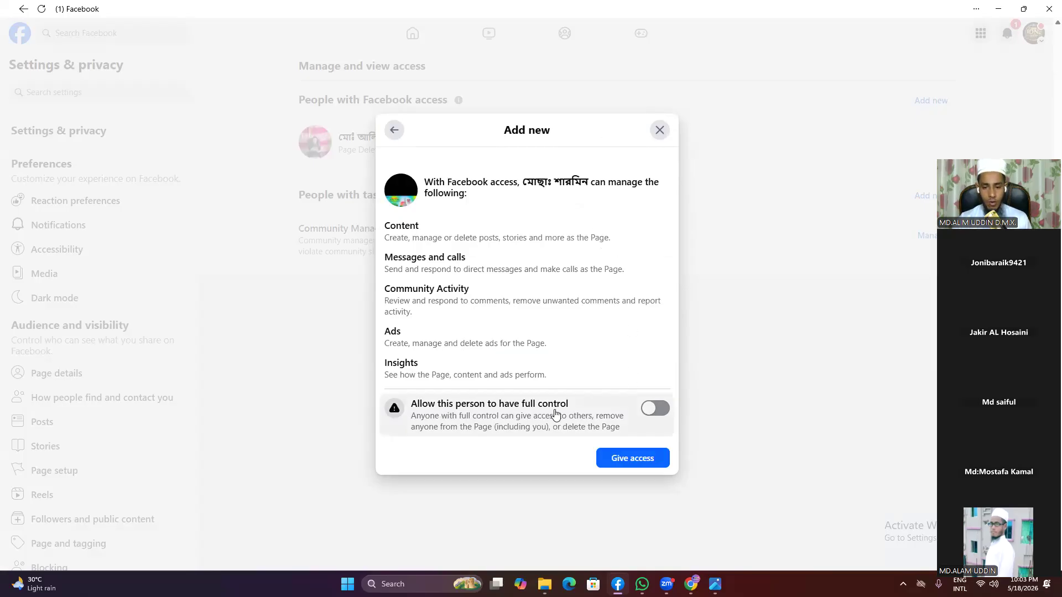
left_click(658, 410)
left_click(643, 459)
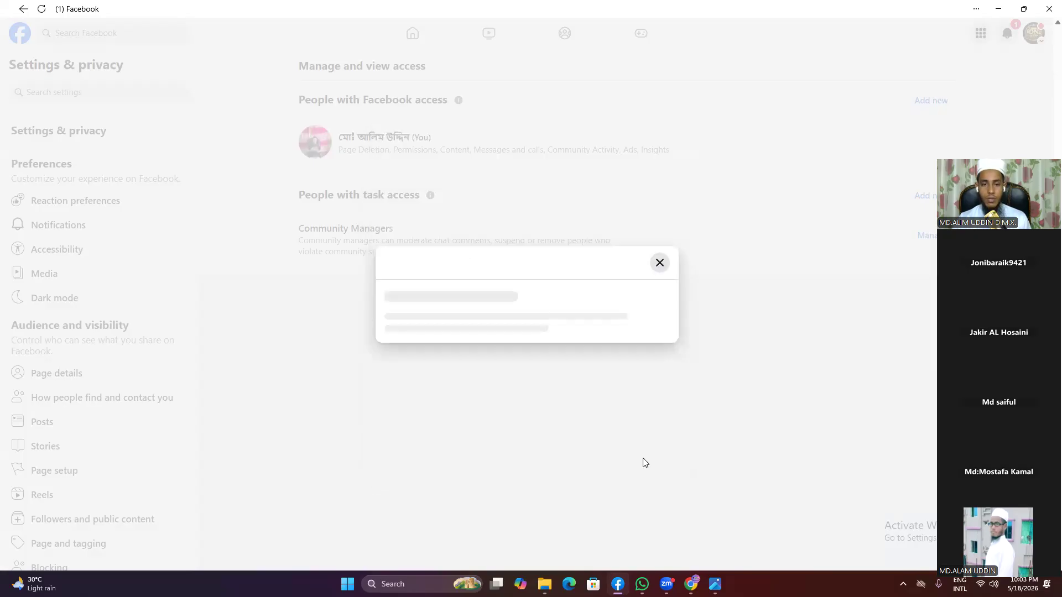
left_click(461, 312)
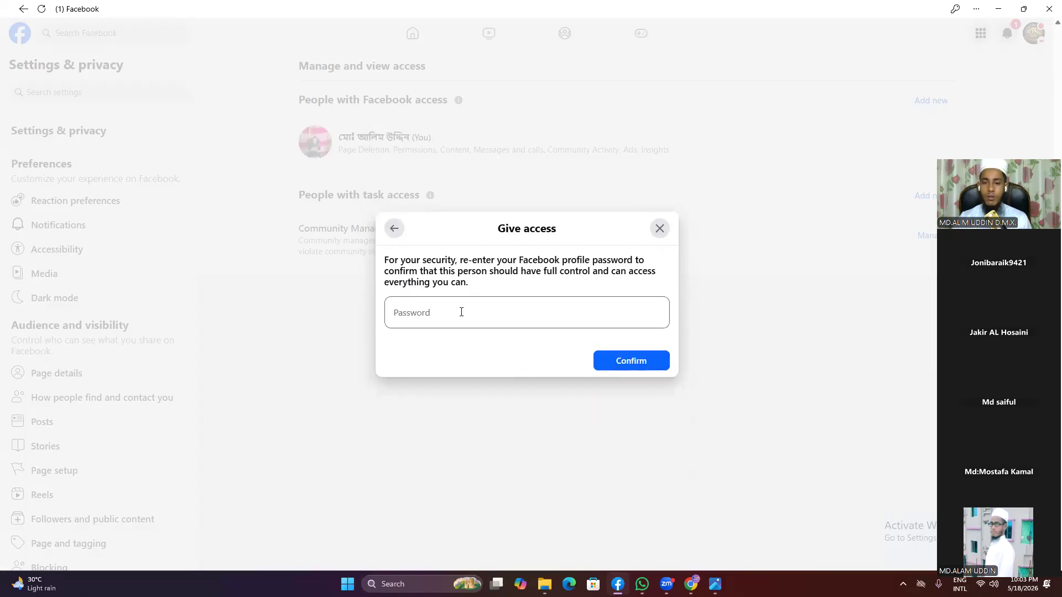
left_click(658, 234)
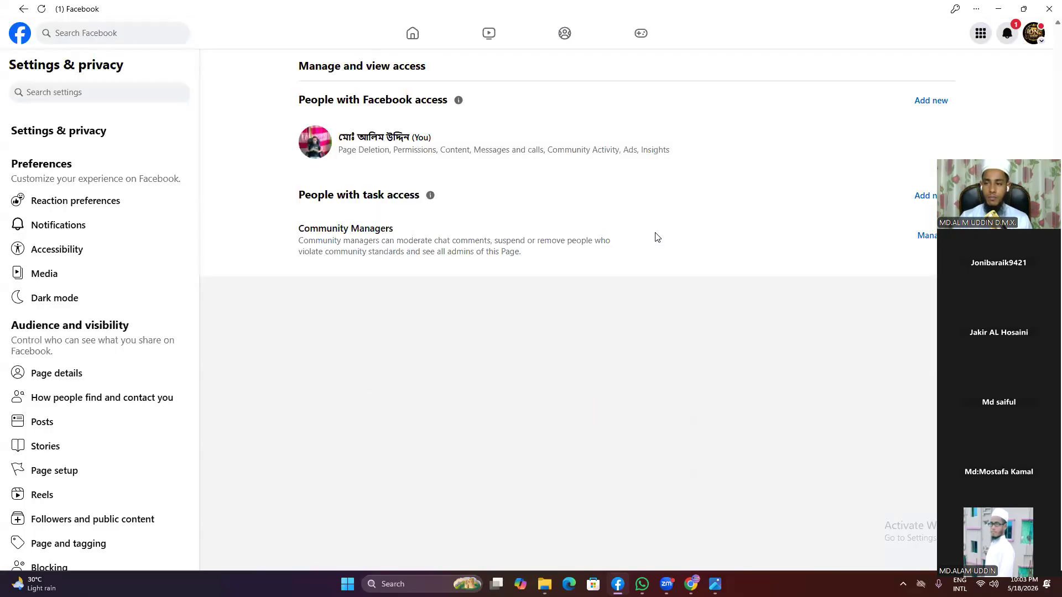
Step: Find and select a person by pasted profile ID for task access, then start a Lightshot capture
left_click(927, 197)
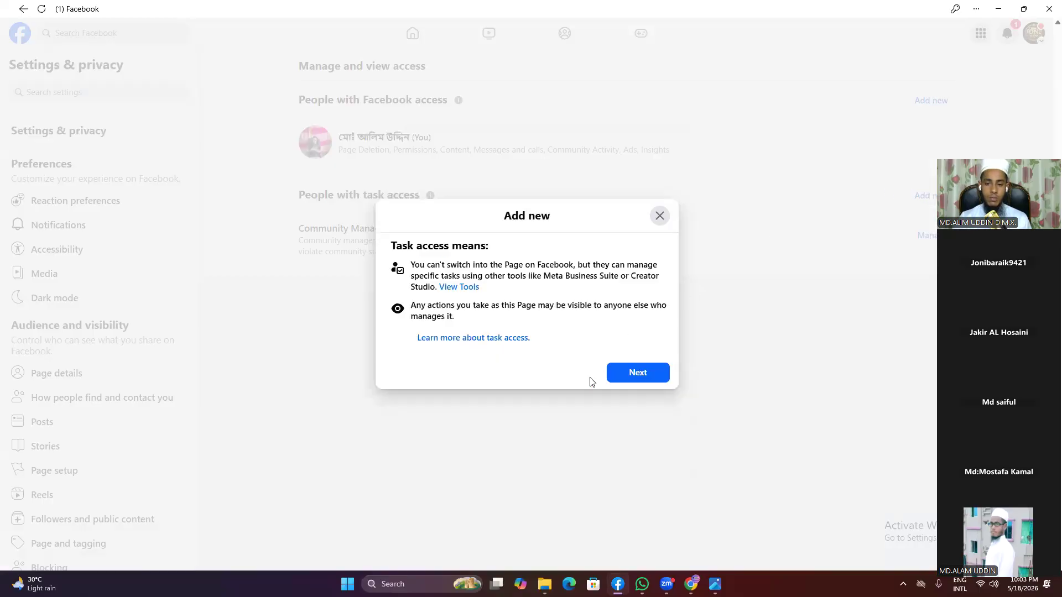
left_click(645, 377)
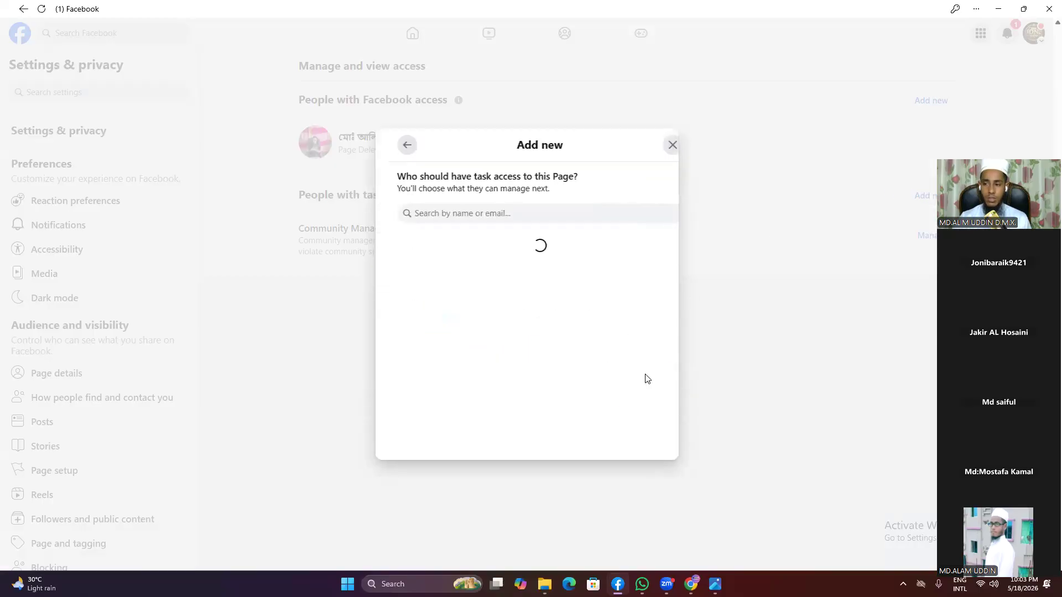
right_click(455, 212)
left_click(488, 311)
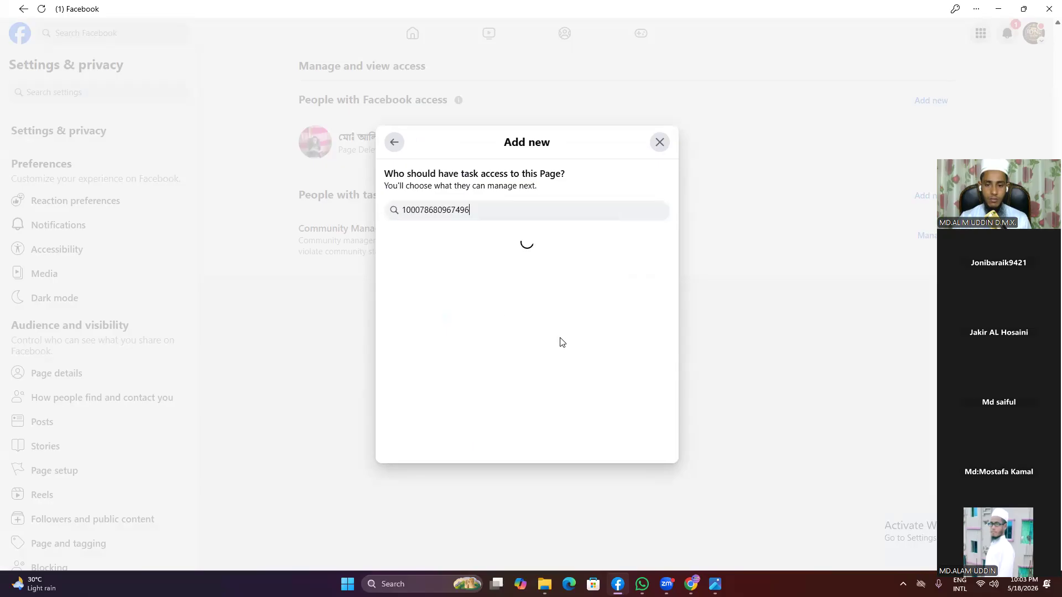
left_click(485, 260)
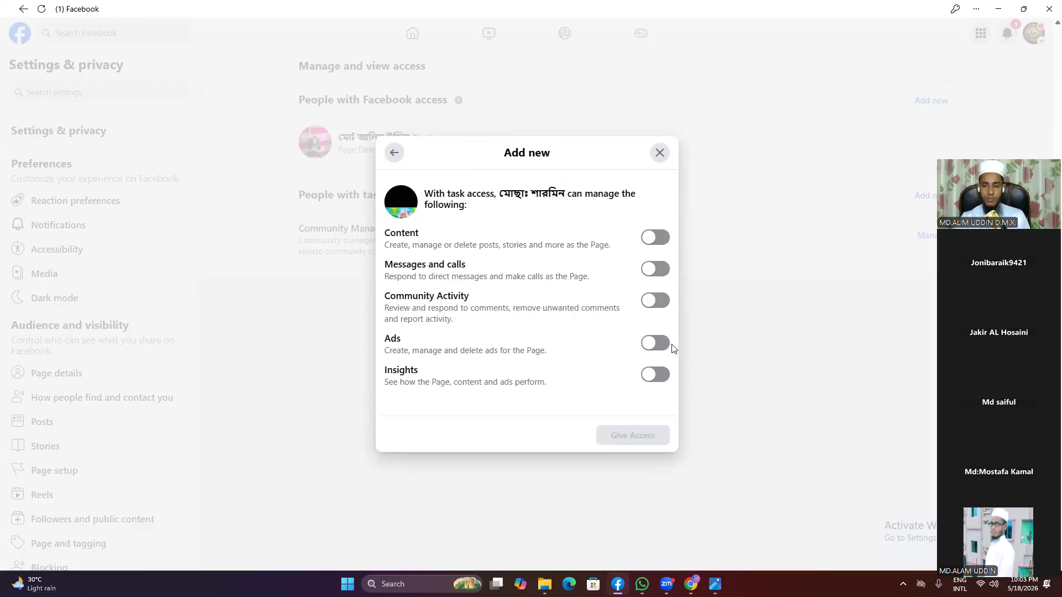
left_click(902, 584)
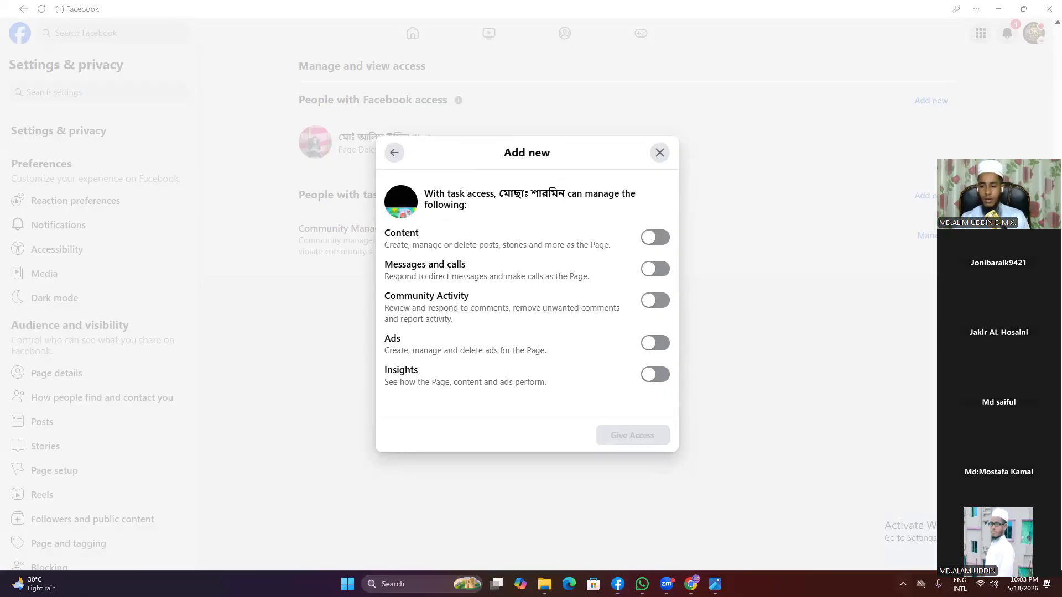
left_click(922, 510)
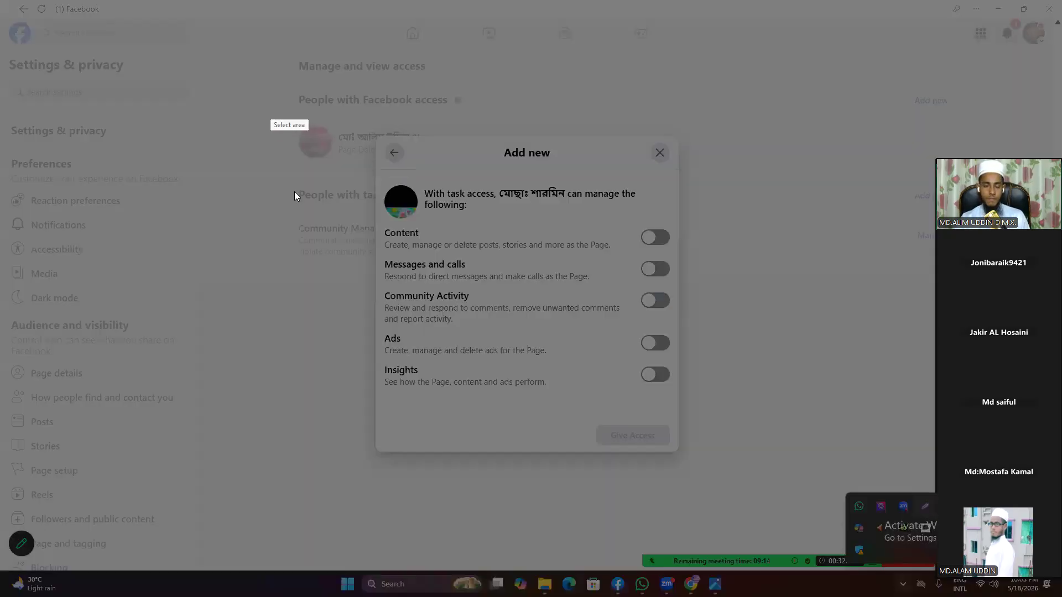
mouse_move(330, 116)
left_mouse_down()
mouse_move(831, 420)
mouse_move(836, 492)
mouse_move(775, 483)
left_mouse_up()
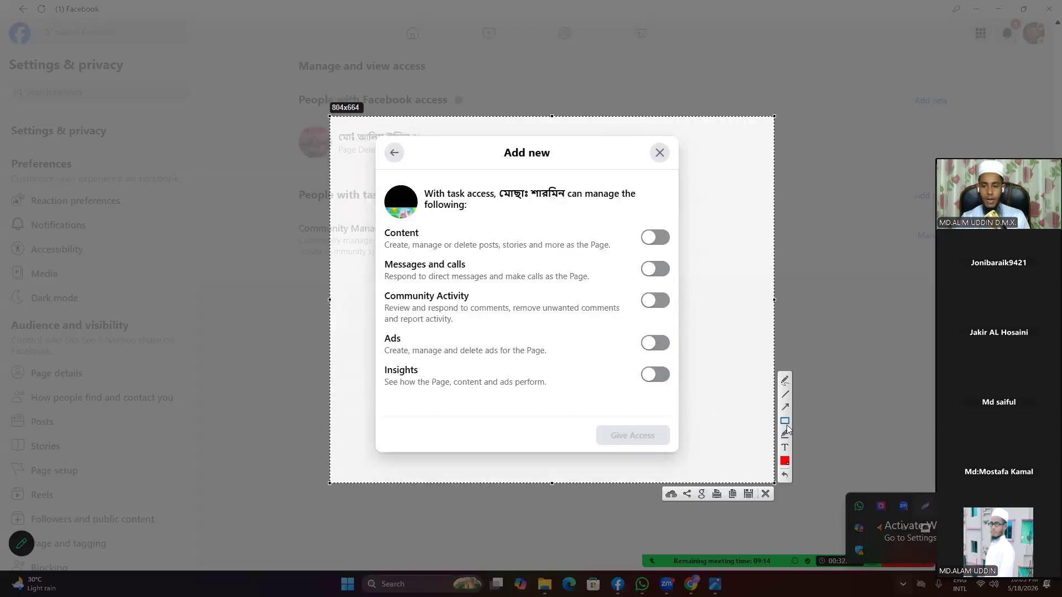
mouse_move(552, 219)
left_mouse_down()
mouse_move(583, 290)
mouse_move(690, 255)
left_mouse_up()
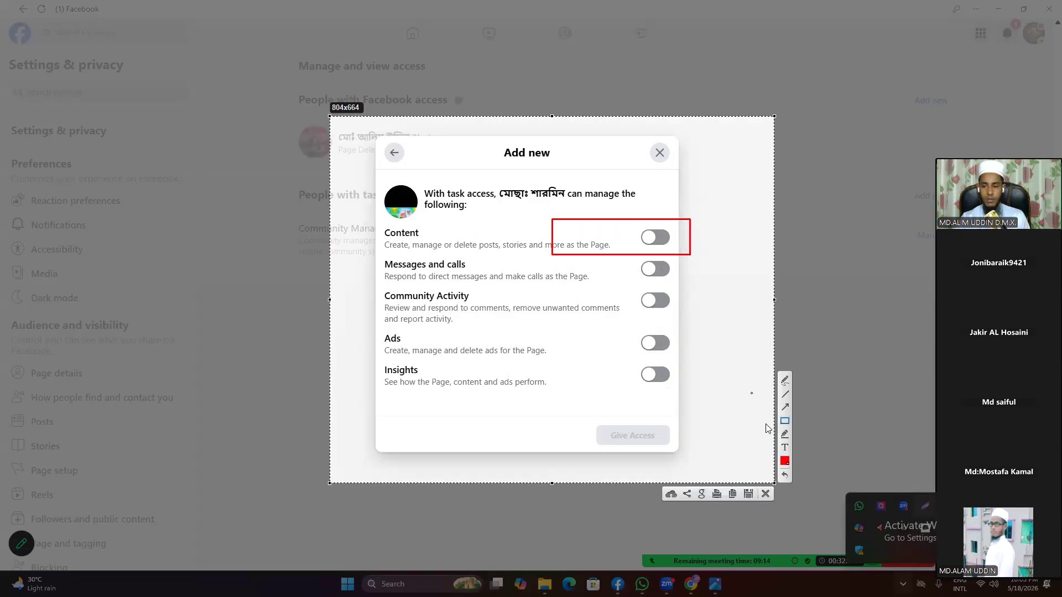
left_click(785, 407)
left_click_drag(421, 233, 557, 232)
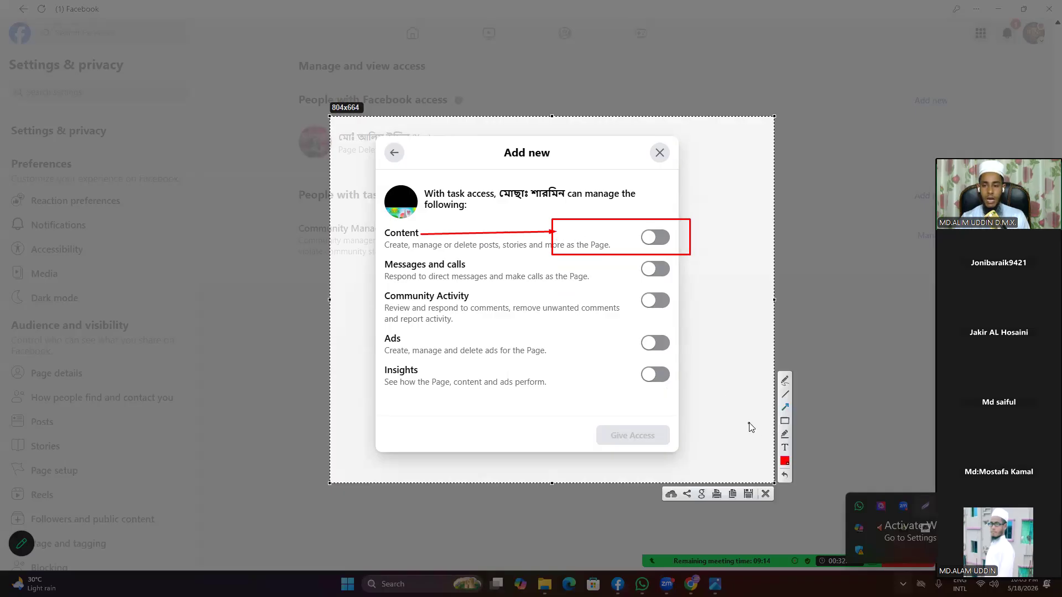
mouse_move(621, 260)
left_mouse_down()
mouse_move(643, 282)
mouse_move(682, 282)
left_mouse_up()
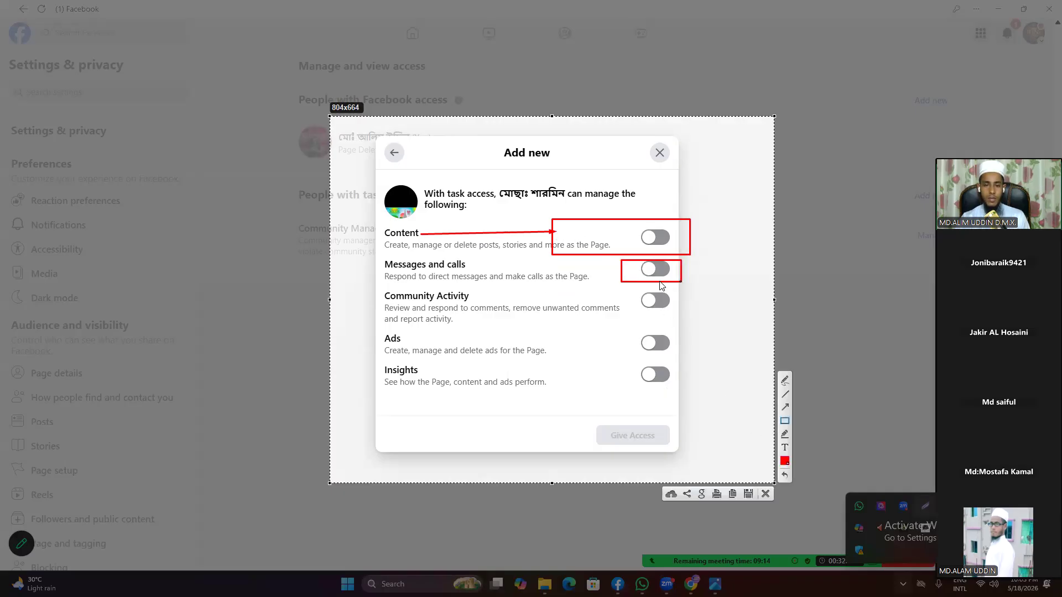
left_click(785, 407)
left_click_drag(484, 269, 628, 269)
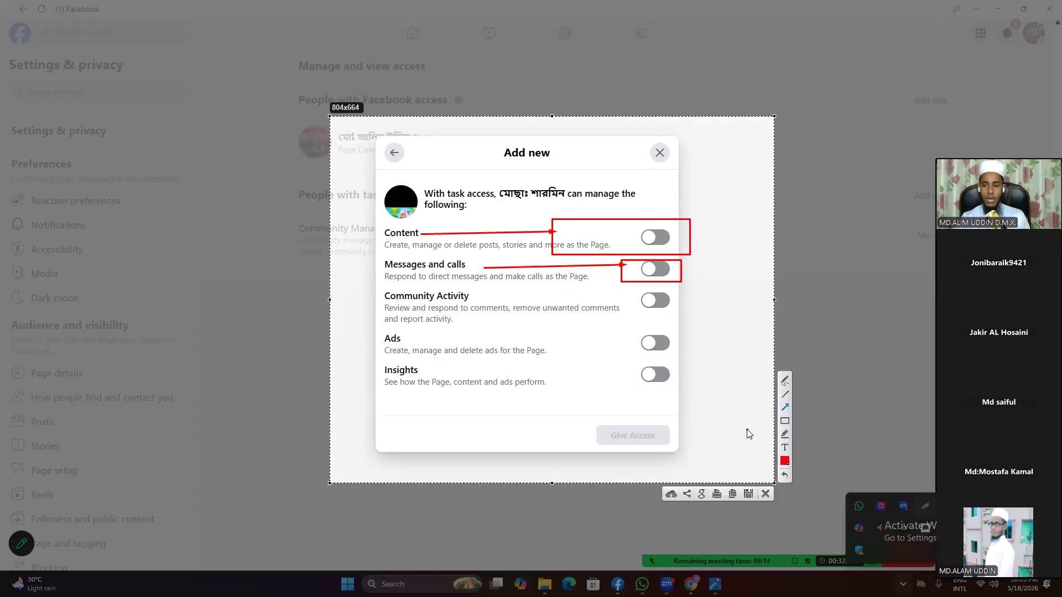
mouse_move(614, 324)
left_mouse_down()
mouse_move(657, 348)
mouse_move(403, 339)
left_mouse_up()
mouse_move(615, 326)
left_mouse_down()
mouse_move(622, 357)
mouse_move(692, 358)
left_mouse_up()
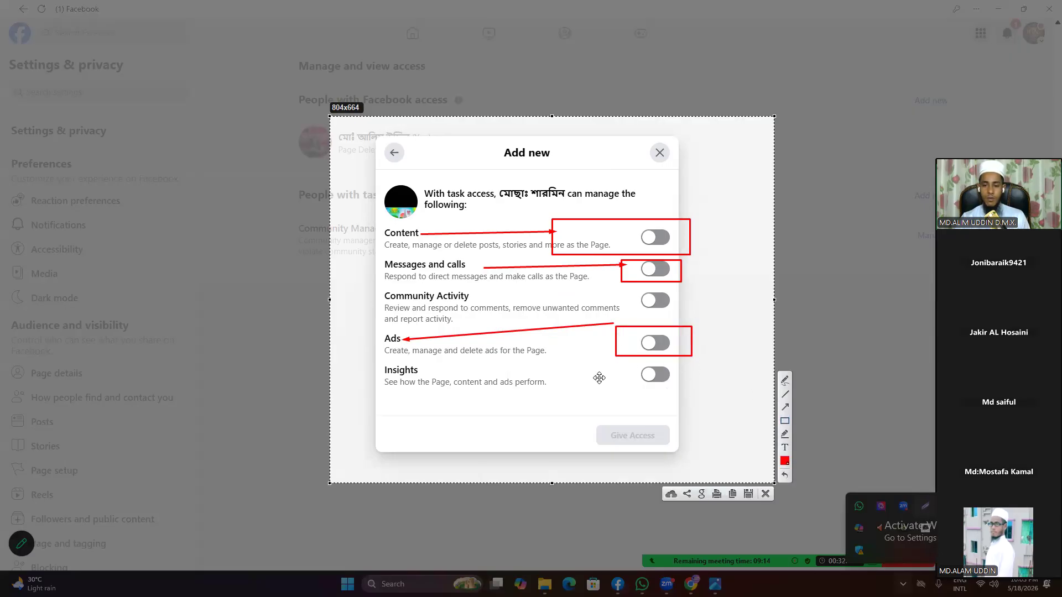
mouse_move(617, 368)
left_mouse_down()
mouse_move(641, 383)
mouse_move(700, 383)
left_mouse_up()
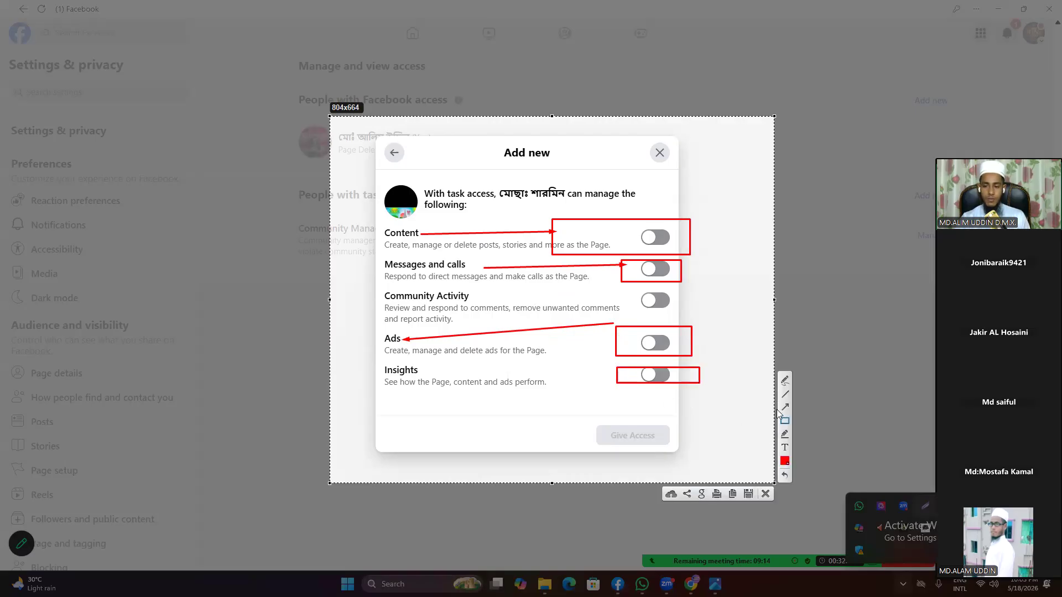
left_click_drag(428, 377, 570, 381)
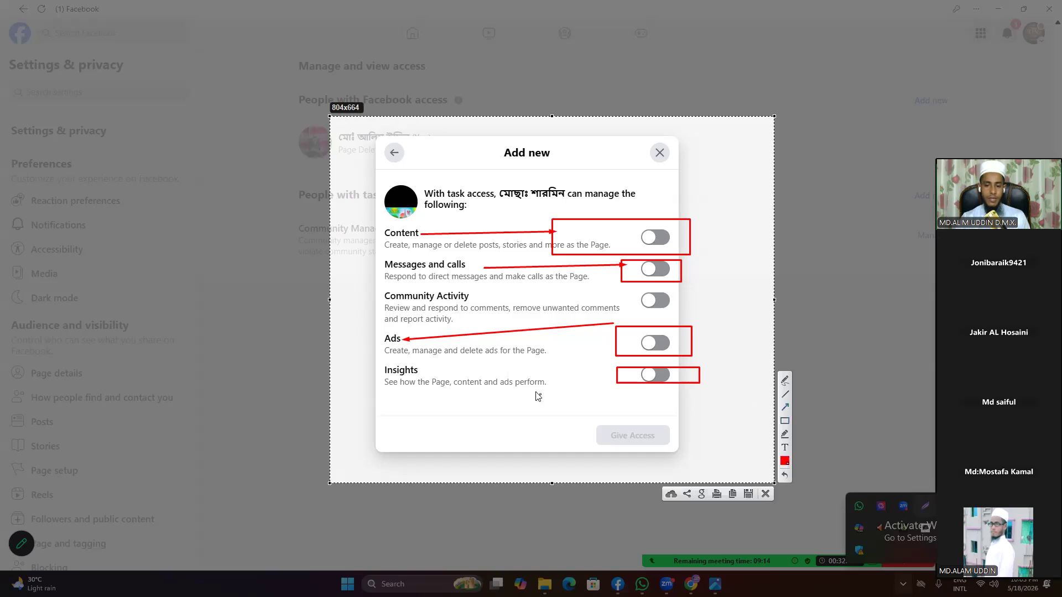
left_click_drag(438, 373, 607, 373)
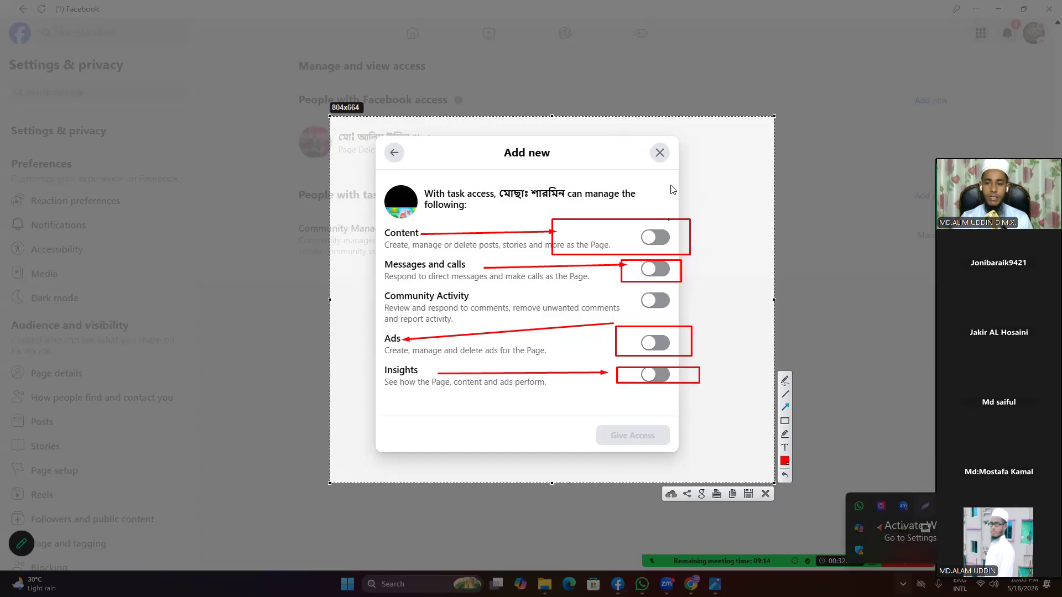
left_click(765, 494)
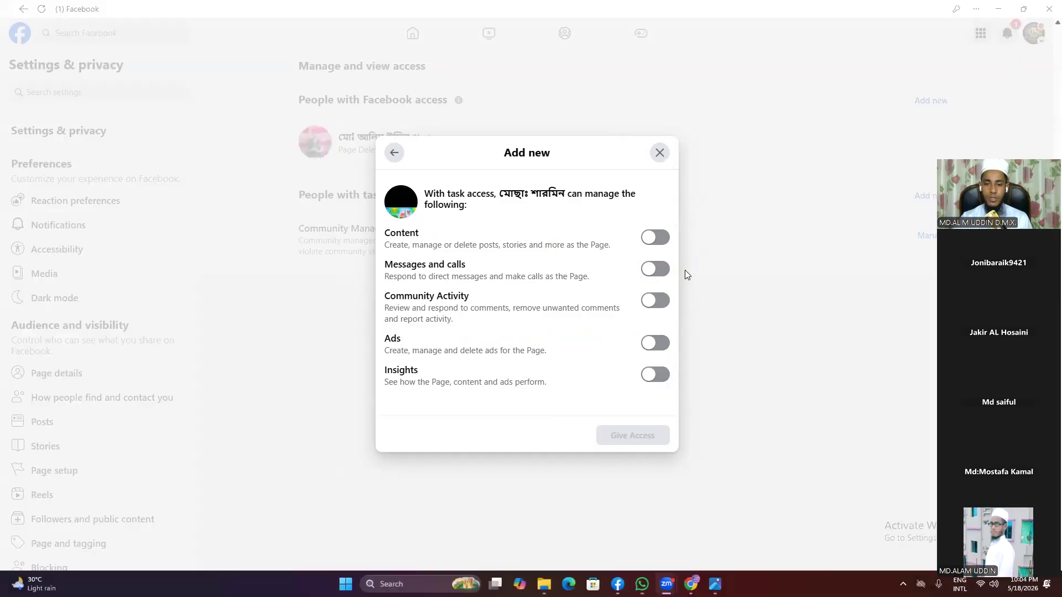
Step: Allow Ads but not Insights, then dismiss the Give Access password prompt without granting access
left_click(655, 344)
left_click(656, 374)
left_click(655, 374)
left_click(643, 445)
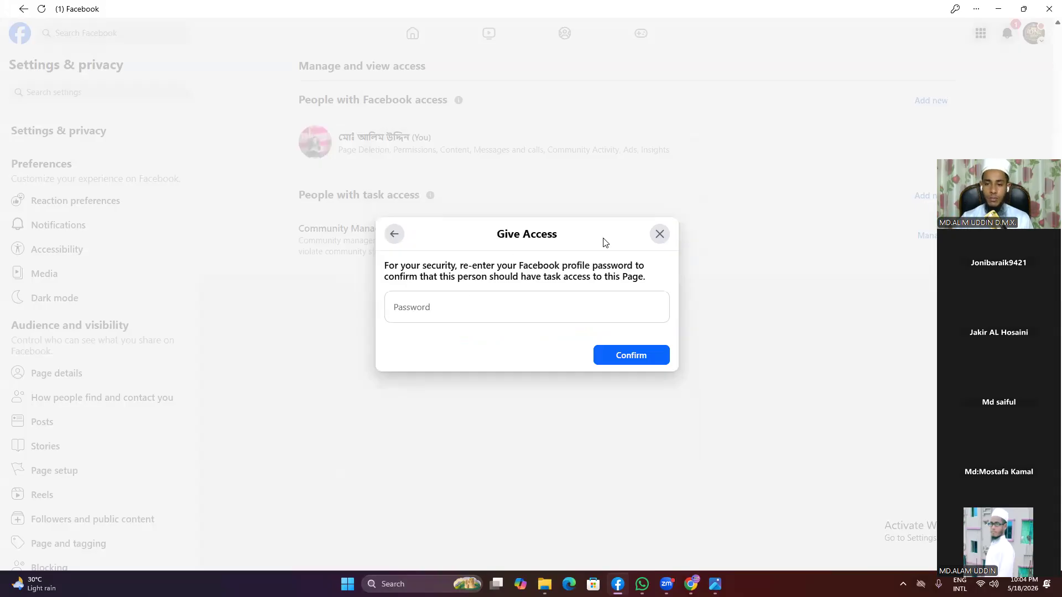
left_click(659, 235)
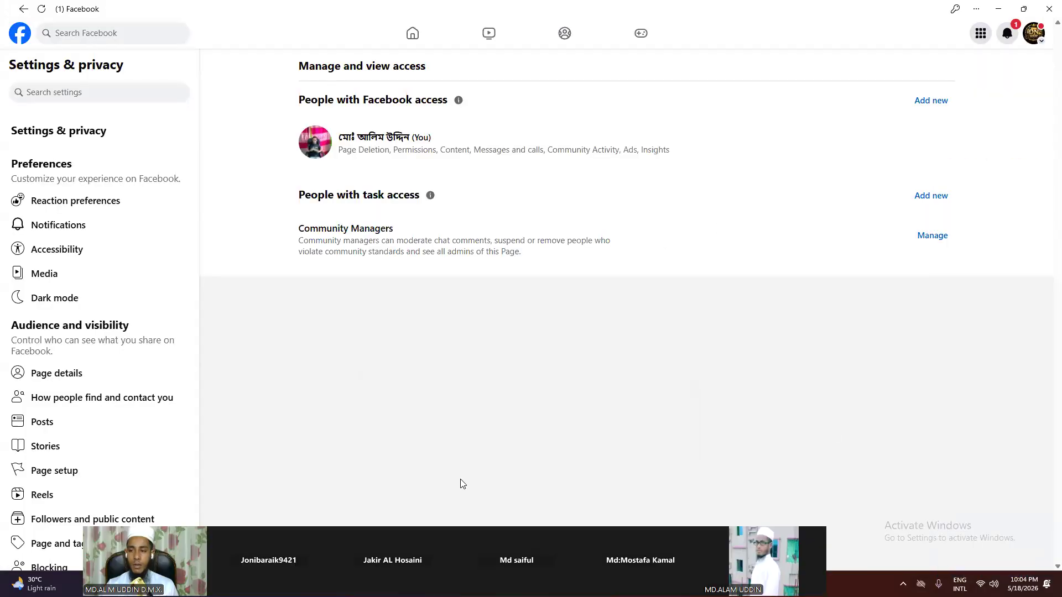
Step: Open Community Manager settings and start the Add Community Manager invite form
left_click(938, 235)
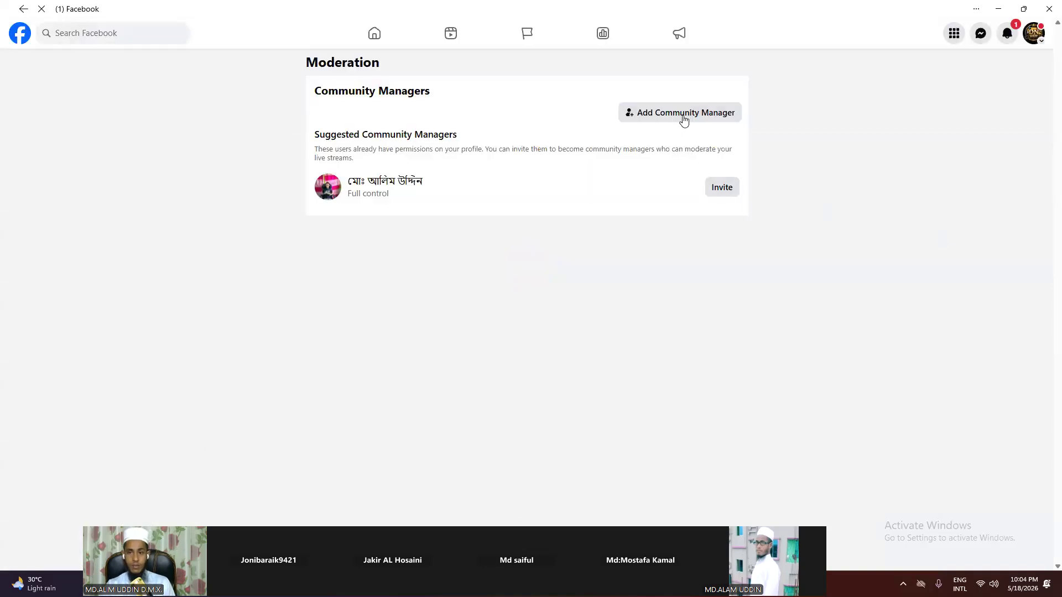
left_click(684, 113)
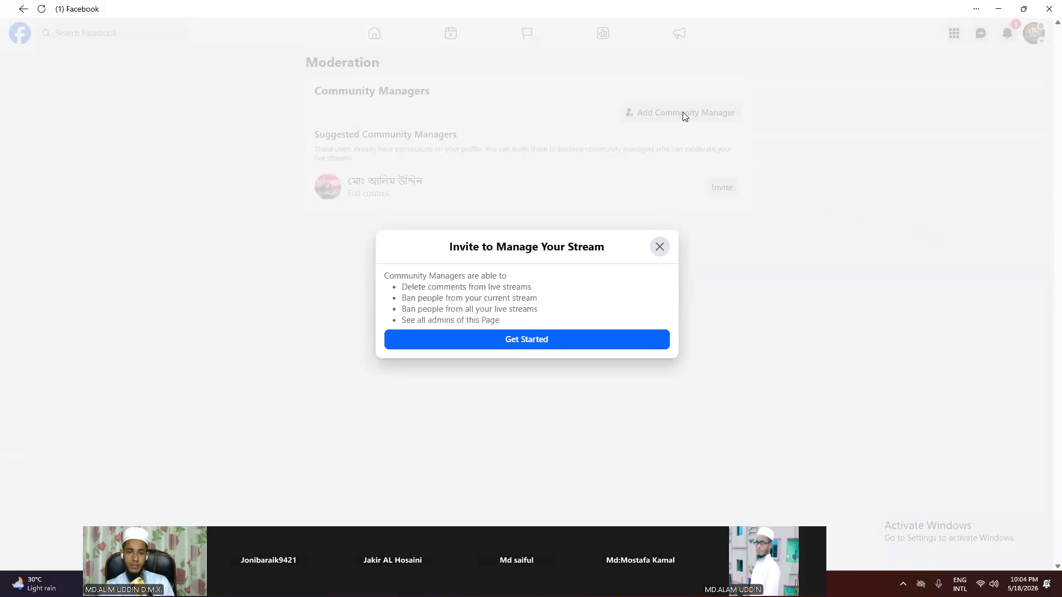
left_click(560, 340)
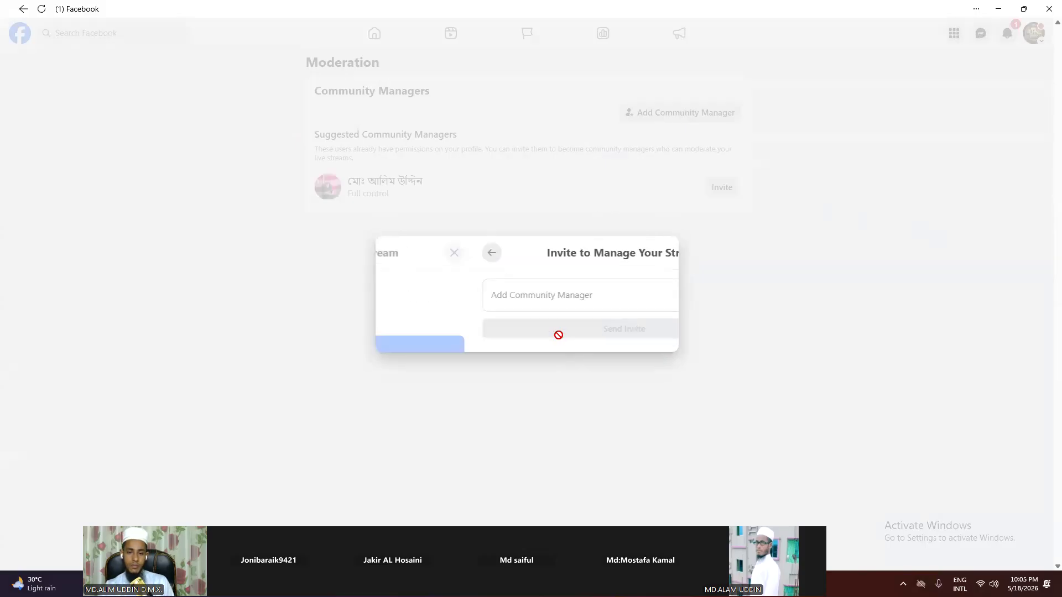
left_click(507, 302)
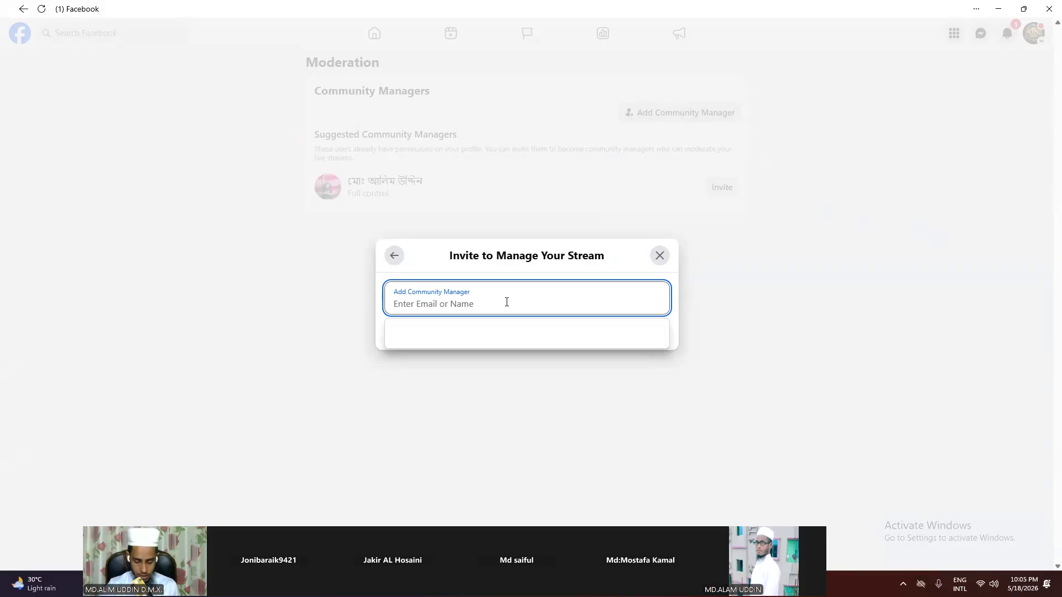
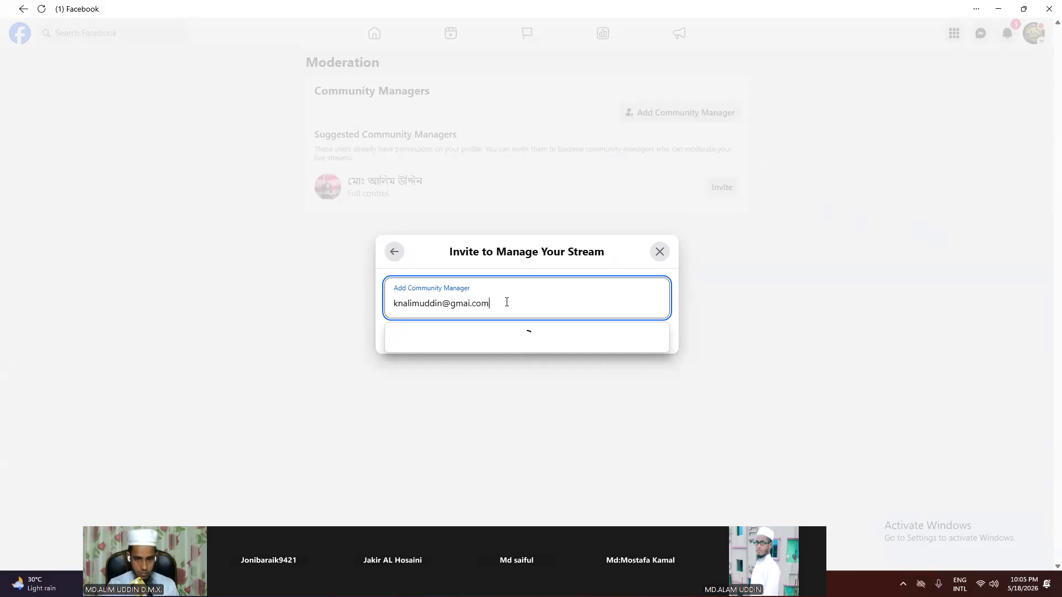
Step: Search for an invitee by e-mail, then by name, pick a suggestion, remove it and close unsent
key("ctrl+a")
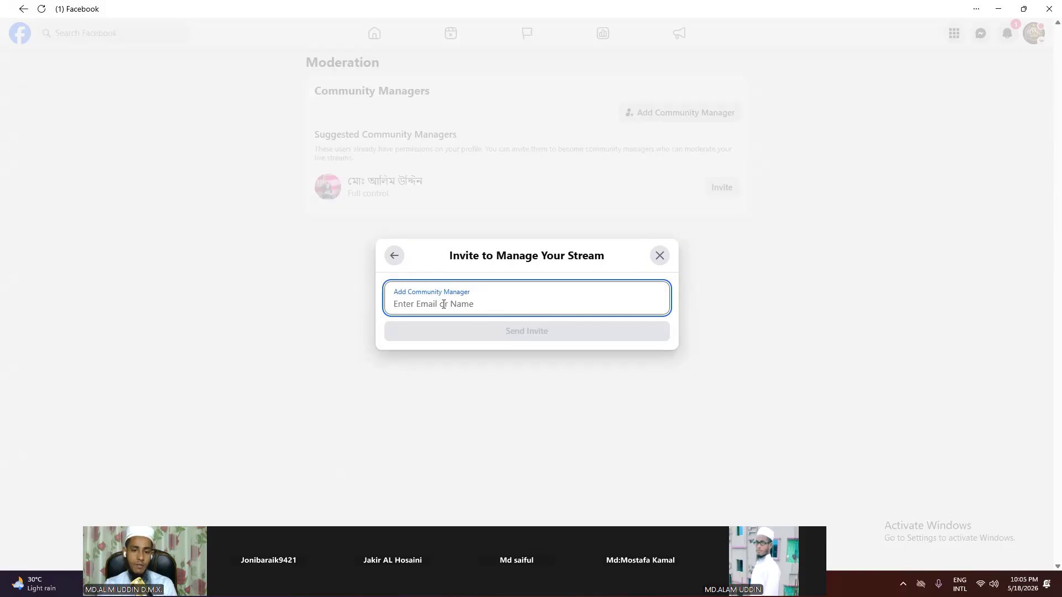
left_click(418, 304)
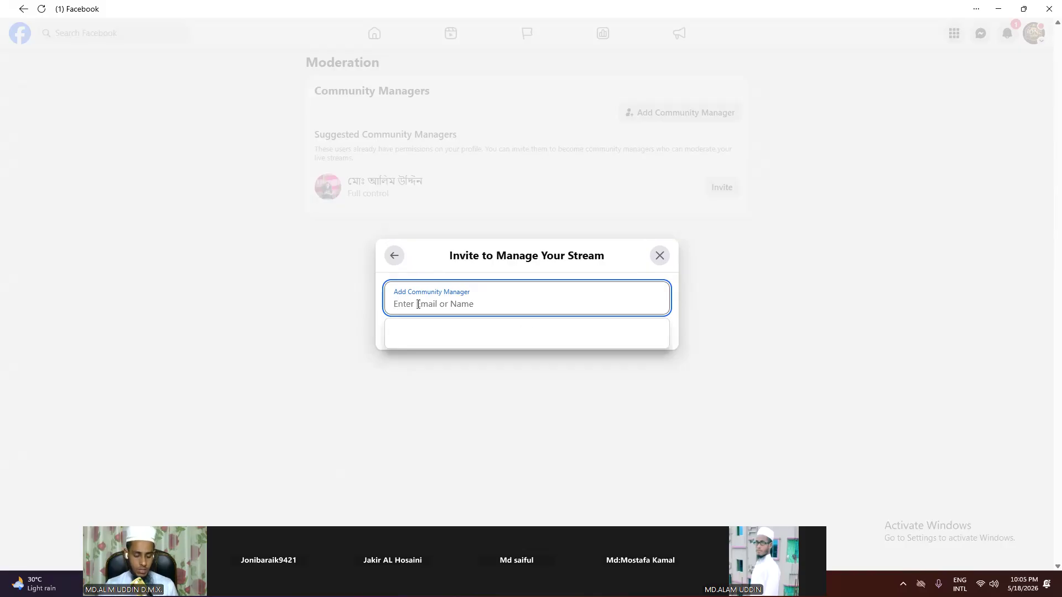
type("a")
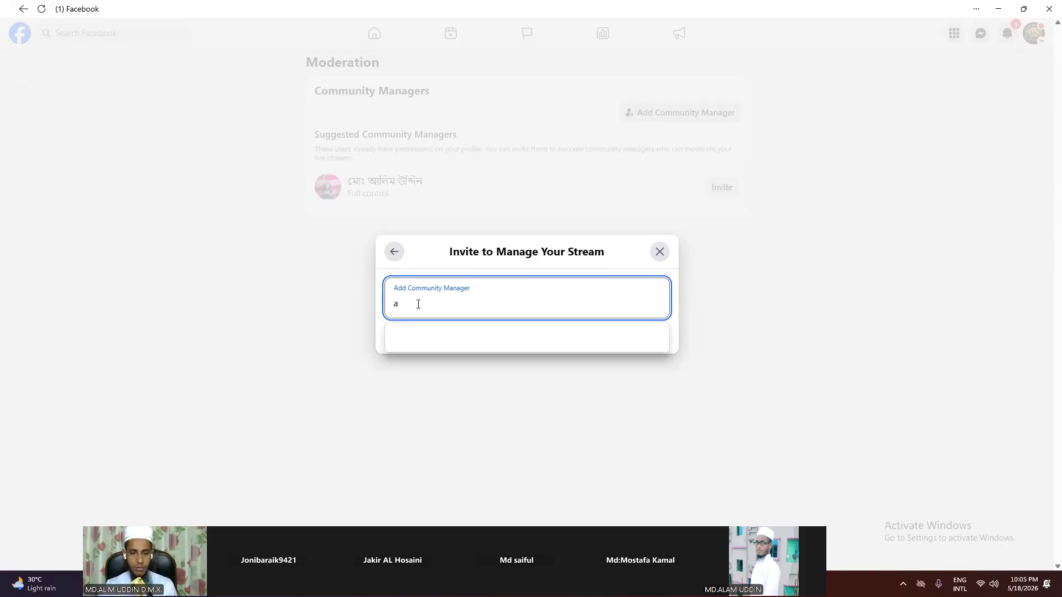
key("BackSpace")
type("md")
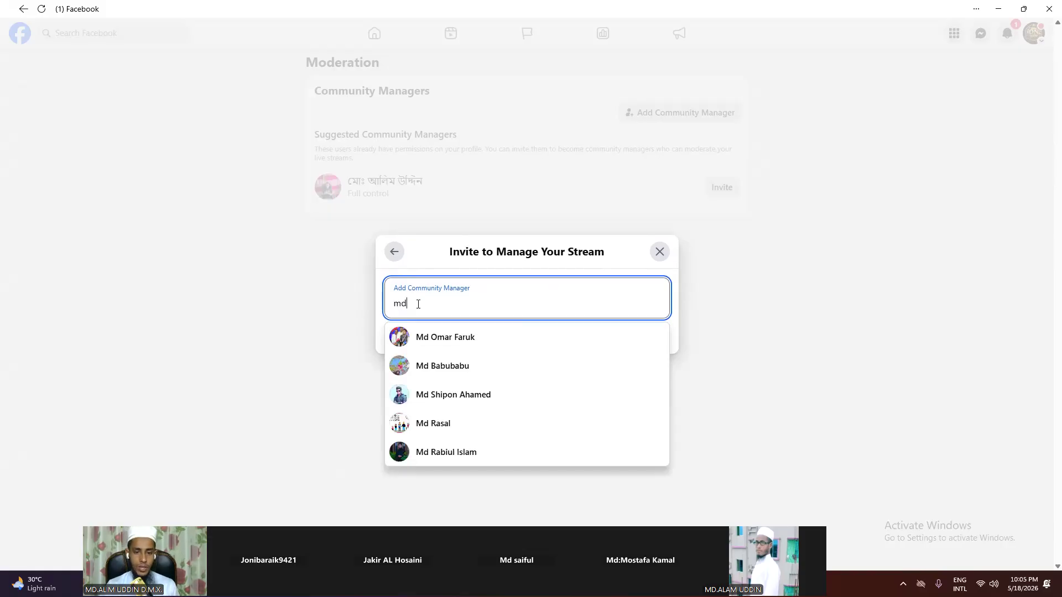
left_click(453, 344)
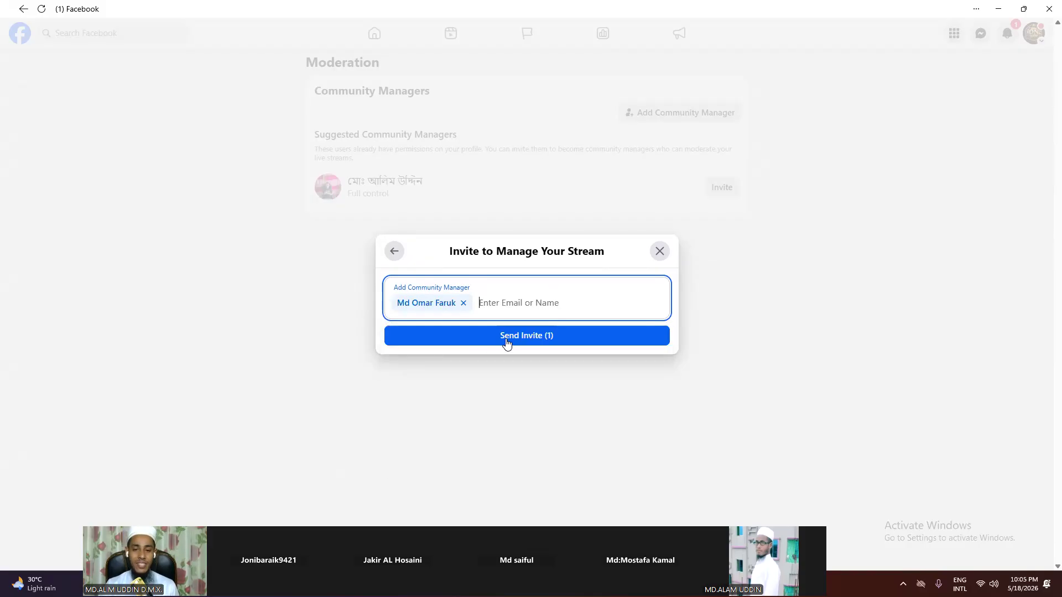
left_click(463, 303)
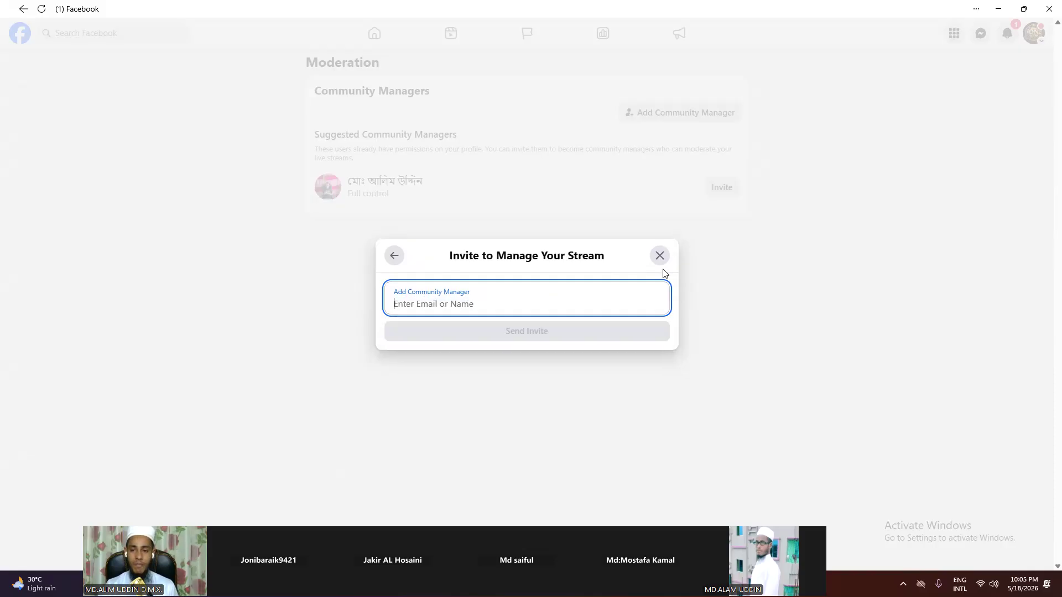
left_click(658, 253)
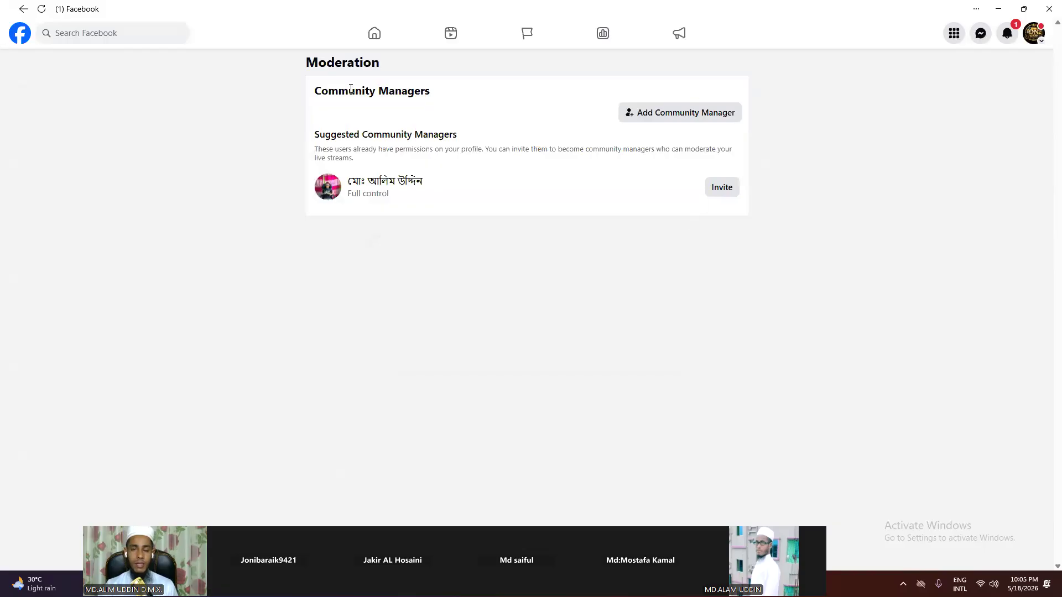
Step: Turn on Archiving your stories in the Stories settings
left_click(23, 8)
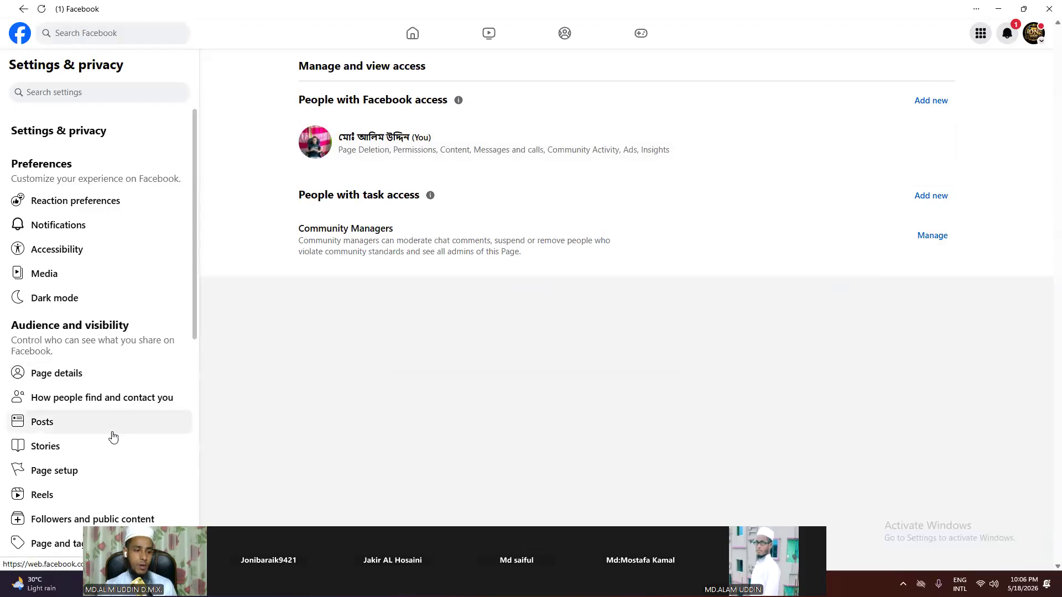
left_click(101, 444)
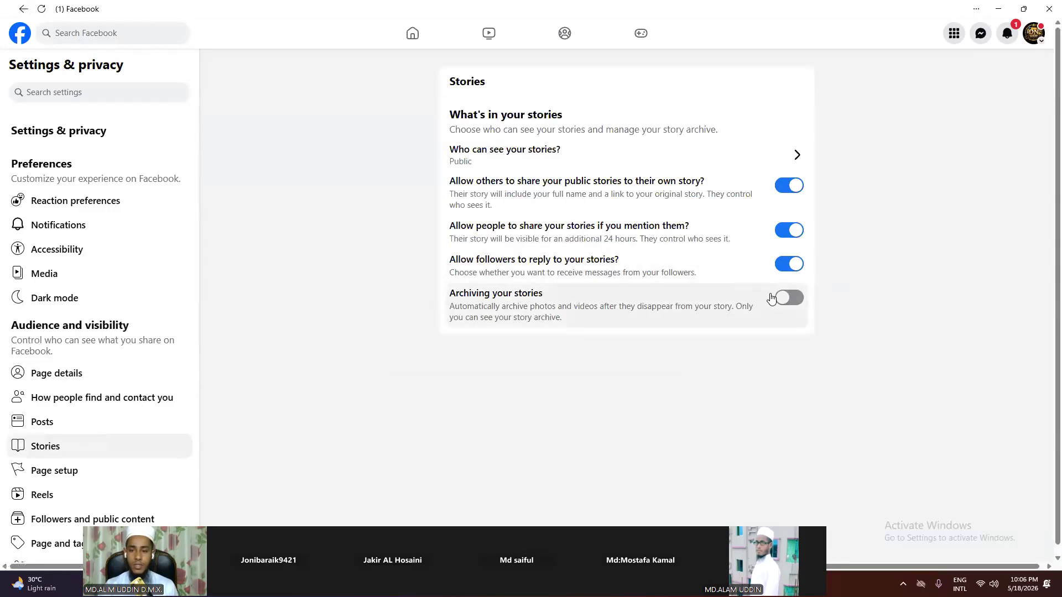
left_click(700, 308)
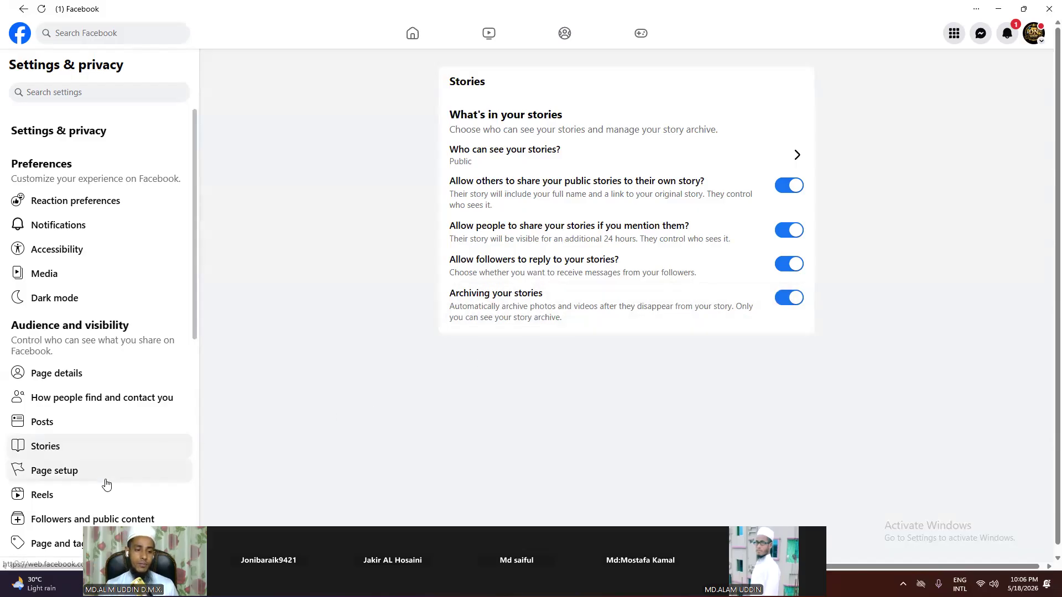
Step: Review the Reels original-audio remix option unchanged and scroll through the Reels settings
left_click(91, 492)
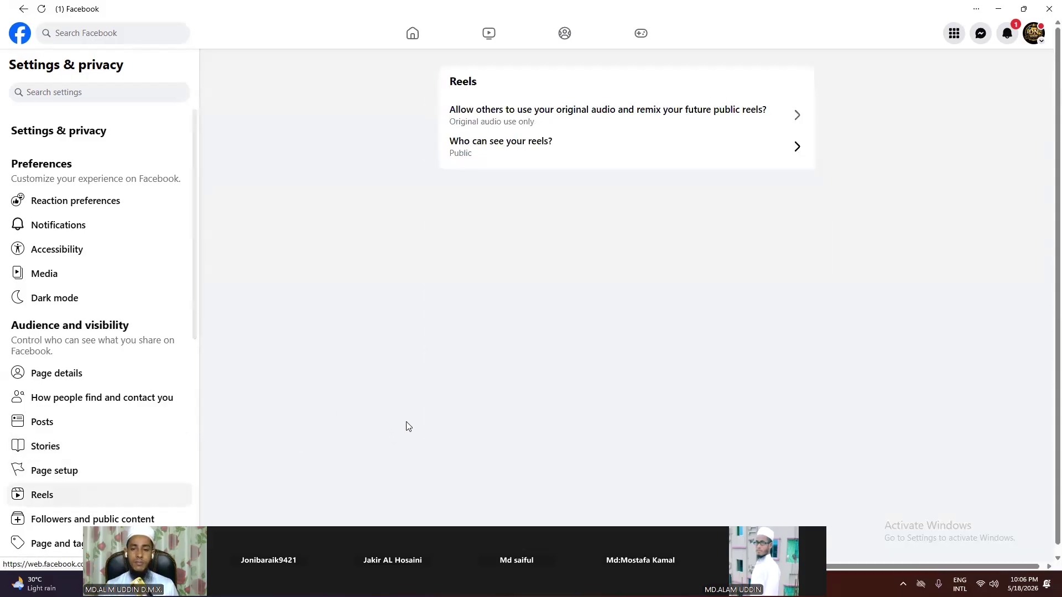
left_click(611, 112)
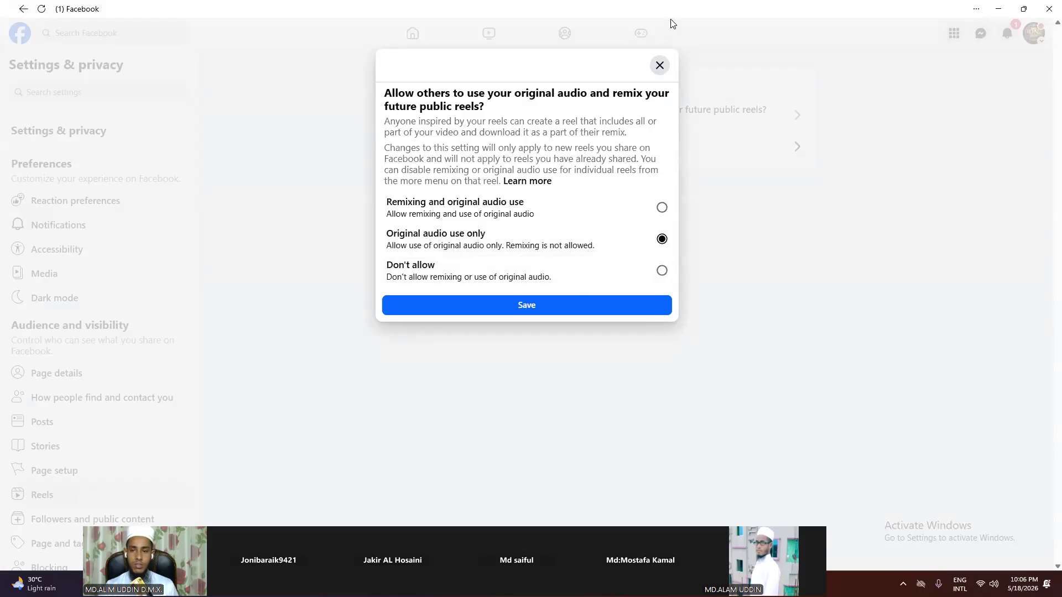
left_click(659, 65)
scroll(105, 404, "down", 5)
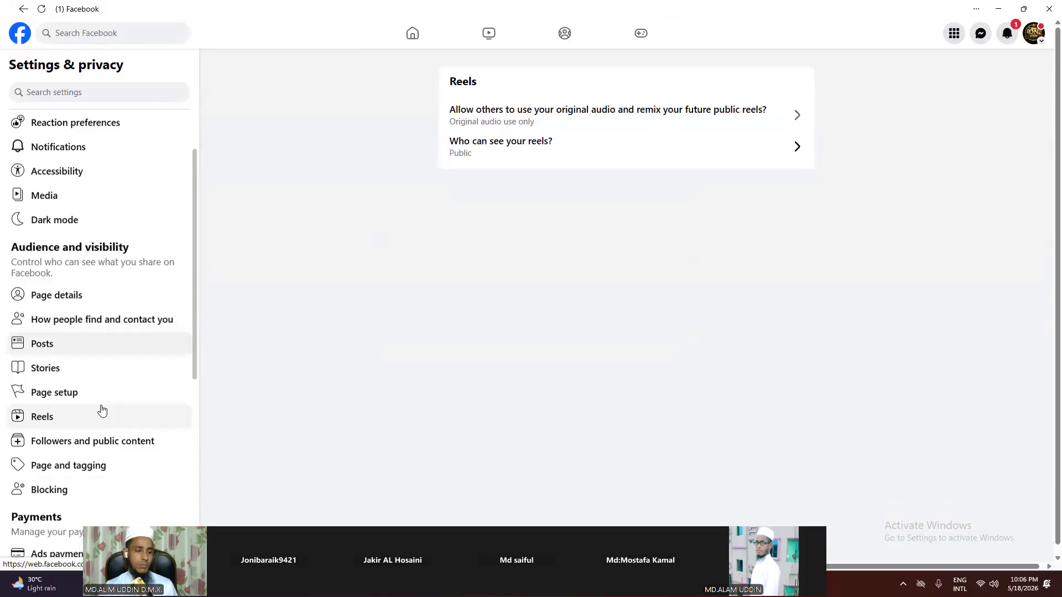
scroll(102, 405, "down", 1)
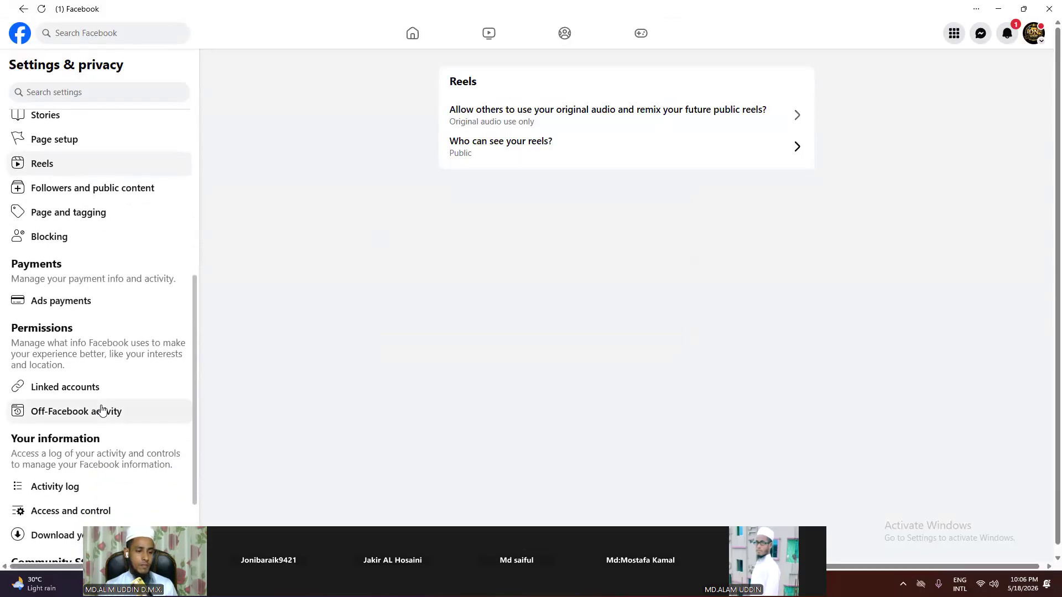
scroll(111, 396, "down", 1)
scroll(112, 397, "down", 1)
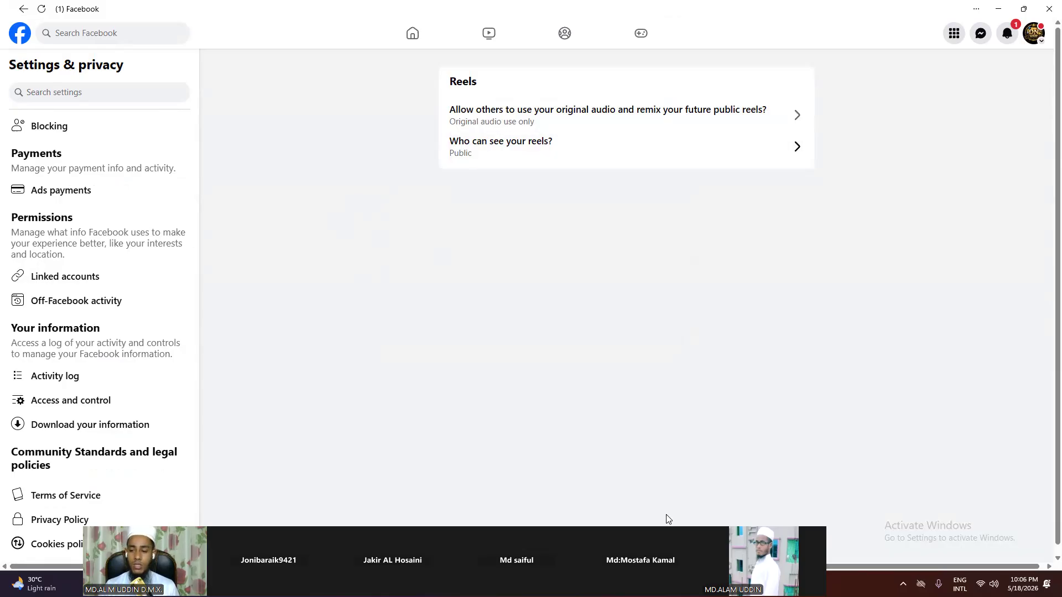
left_click(903, 584)
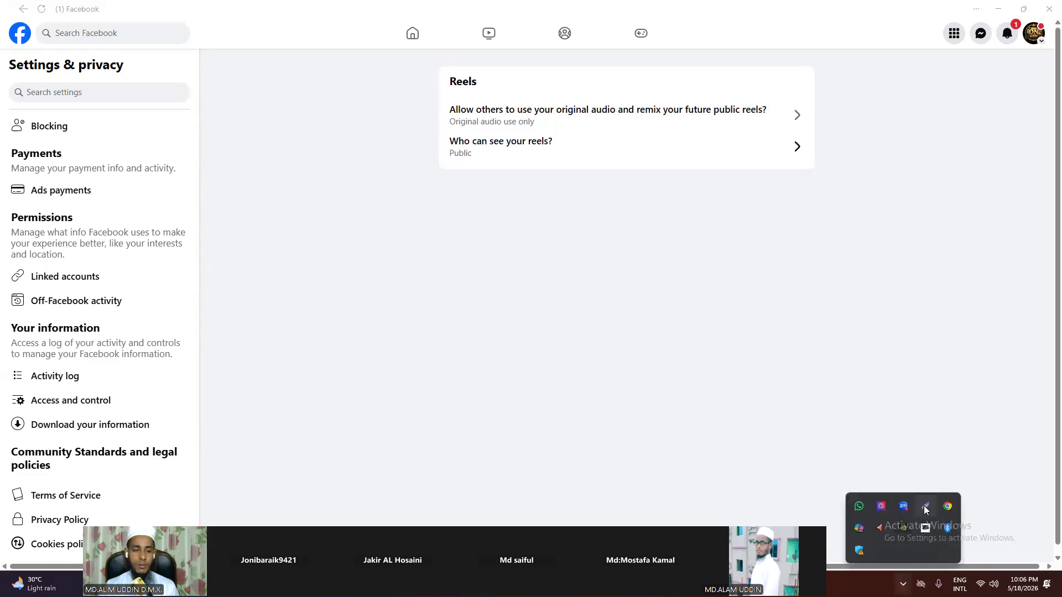
left_click(925, 506)
left_click_drag(1, 162, 503, 464)
left_click(513, 402)
left_click_drag(6, 384, 128, 408)
left_click(513, 388)
left_click_drag(460, 234, 109, 391)
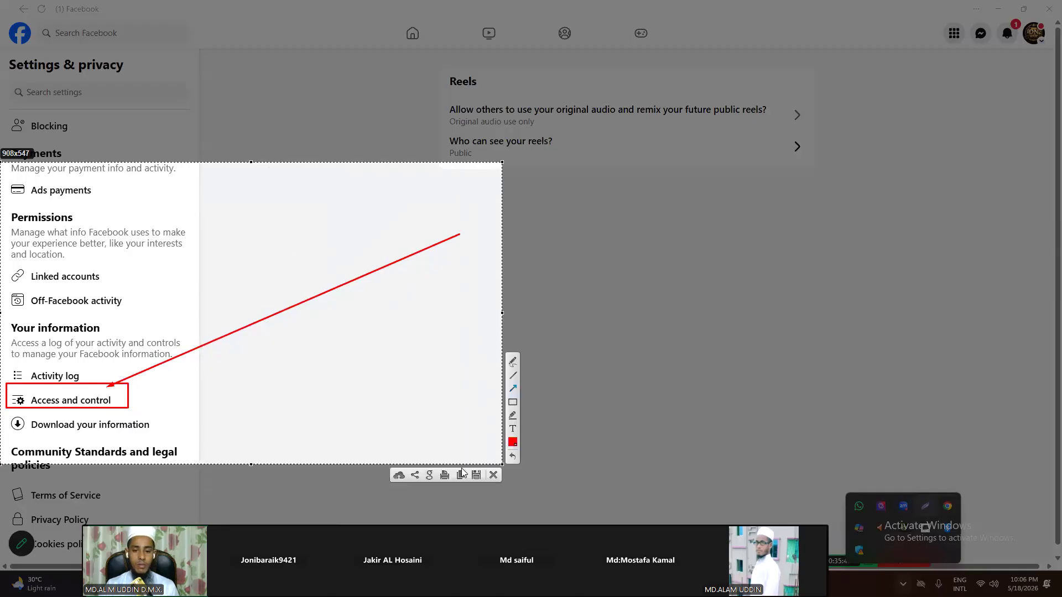
left_click(493, 475)
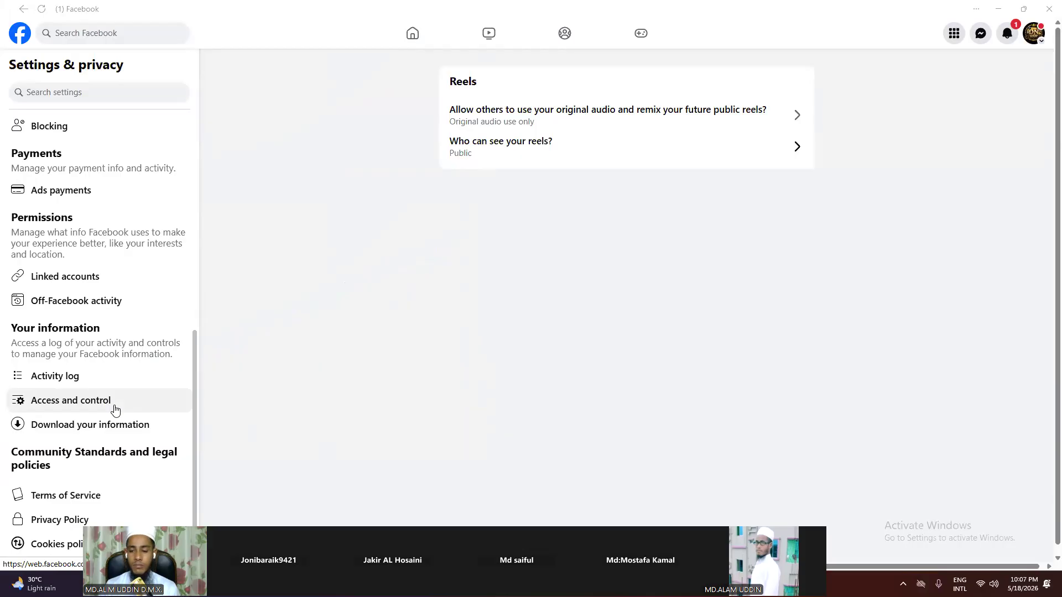
Step: Open Access and control and capture the deactivate/unpublish/delete Page dialog with Lightshot
left_click(50, 405)
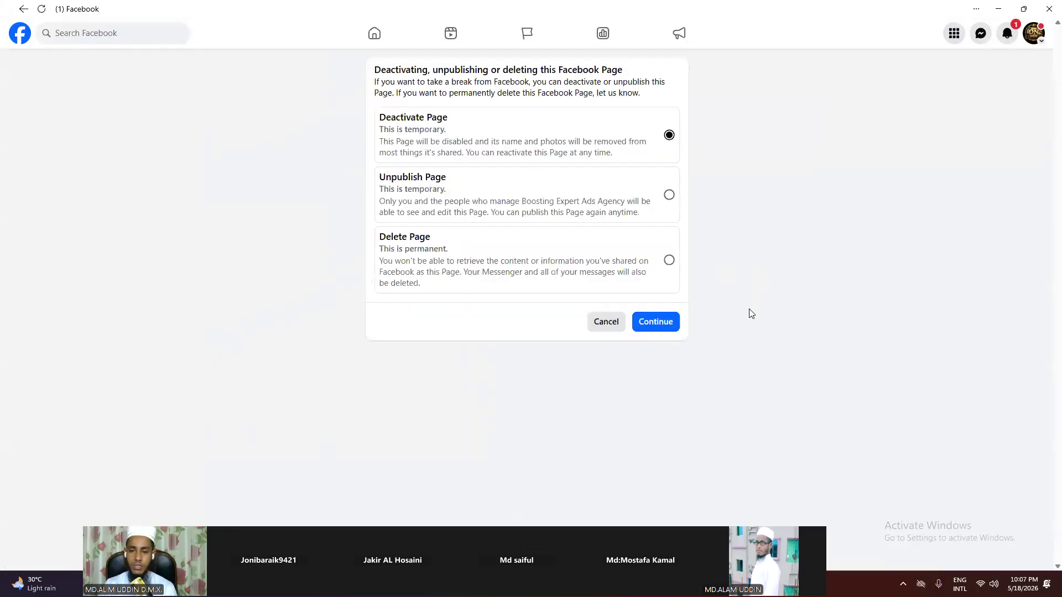
left_click(902, 584)
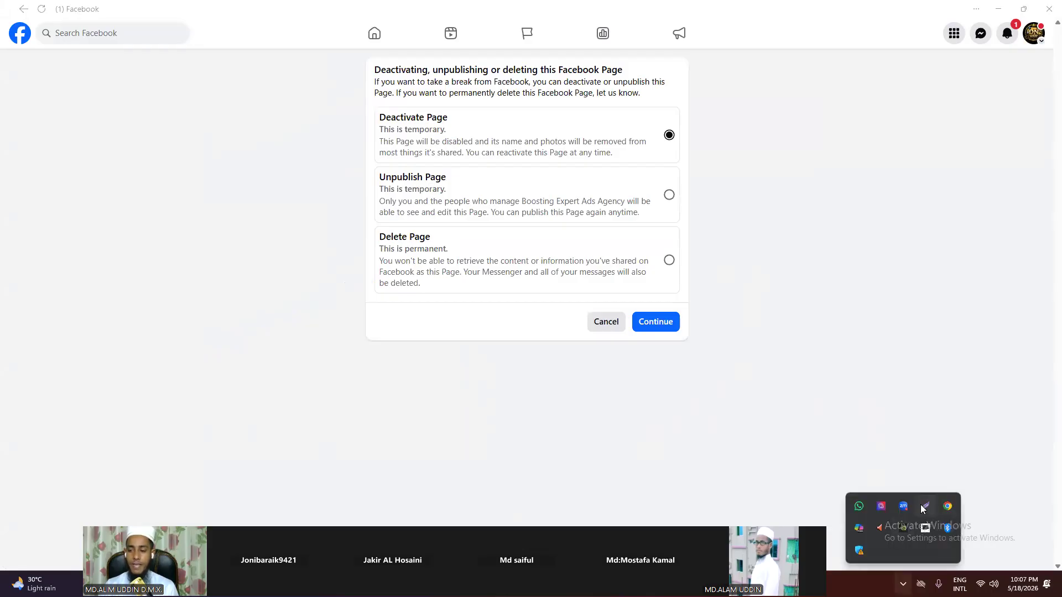
left_click(921, 504)
mouse_move(237, 4)
left_mouse_down()
mouse_move(421, 349)
mouse_move(759, 356)
left_mouse_up()
Step: Draw red boxes around Deactivate Page, Unpublish Page and Delete Page on the capture
left_click(769, 295)
left_click_drag(352, 102, 465, 125)
mouse_move(370, 157)
left_mouse_down()
mouse_move(387, 182)
mouse_move(478, 189)
left_mouse_up()
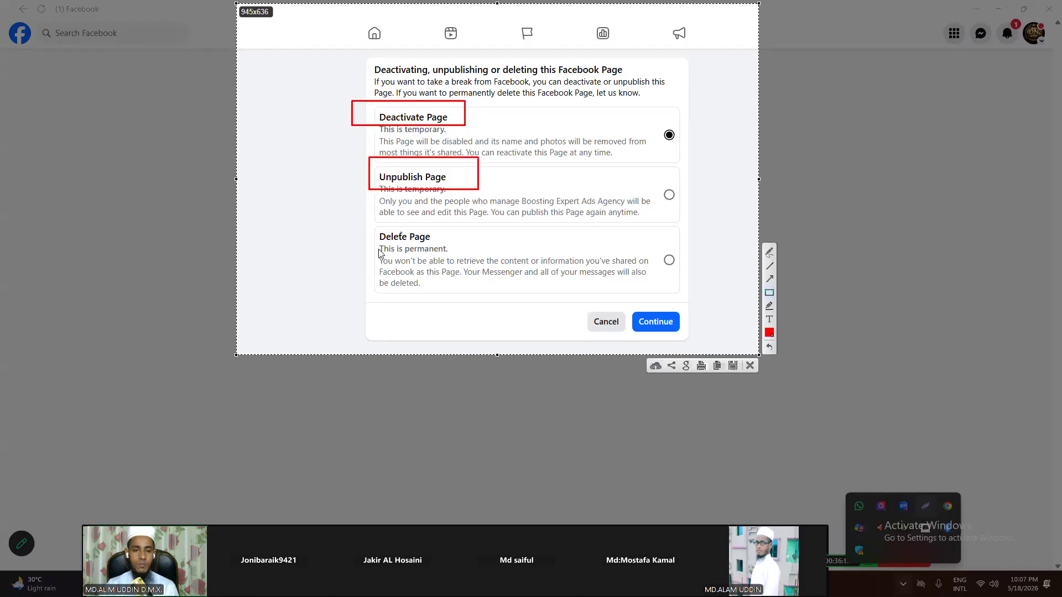
left_click_drag(365, 228, 485, 251)
Step: Add red arrows from each of the three options to their choices, then close the capture
left_click(768, 280)
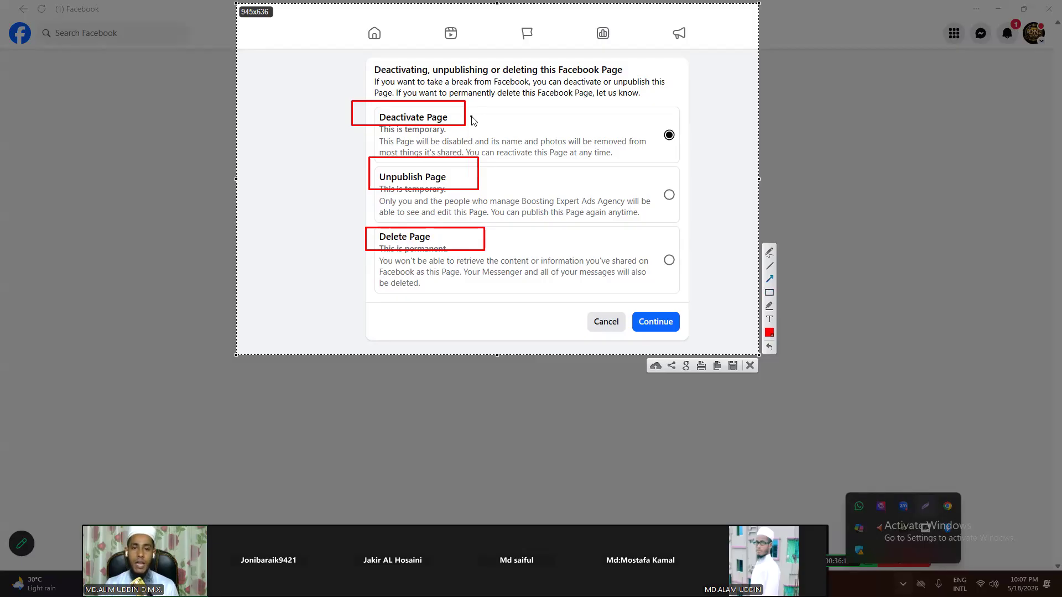
left_click_drag(469, 120, 627, 133)
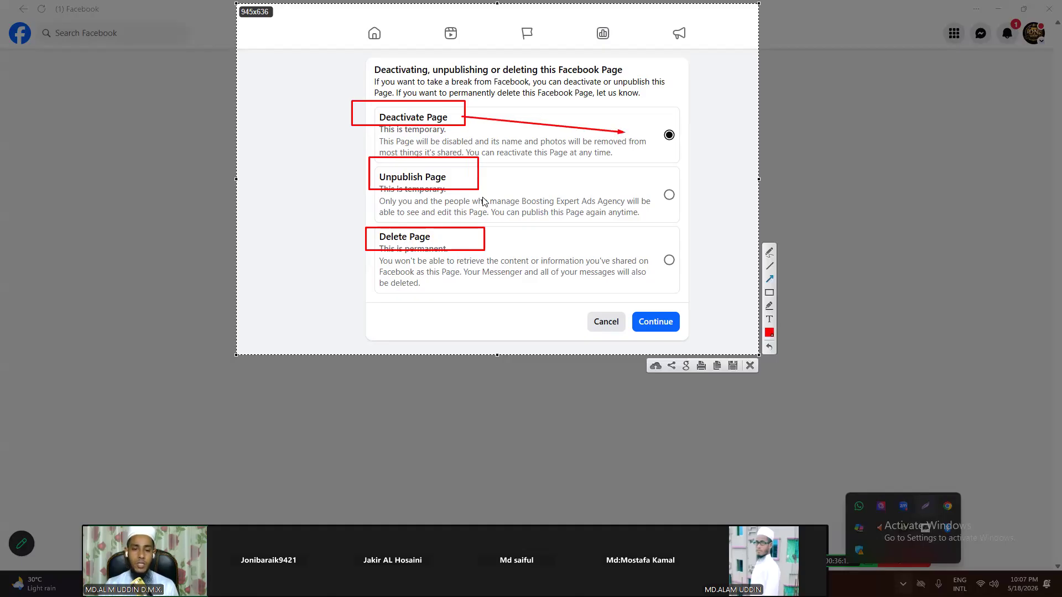
mouse_move(483, 178)
left_mouse_down()
mouse_move(666, 189)
mouse_move(656, 185)
left_mouse_up()
left_click_drag(493, 240, 644, 256)
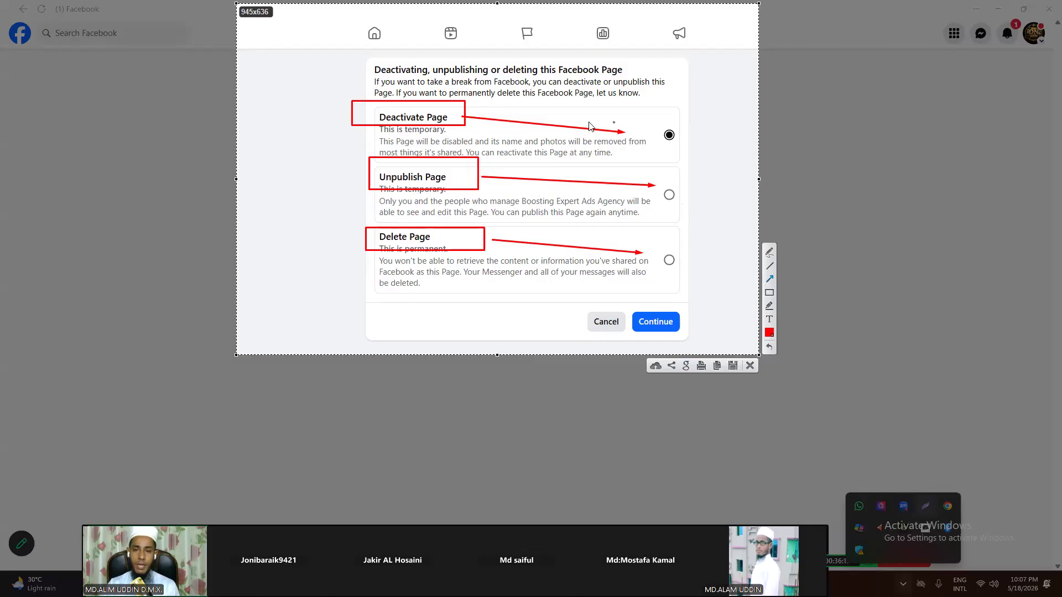
left_click_drag(472, 111, 638, 119)
left_click_drag(483, 241, 668, 250)
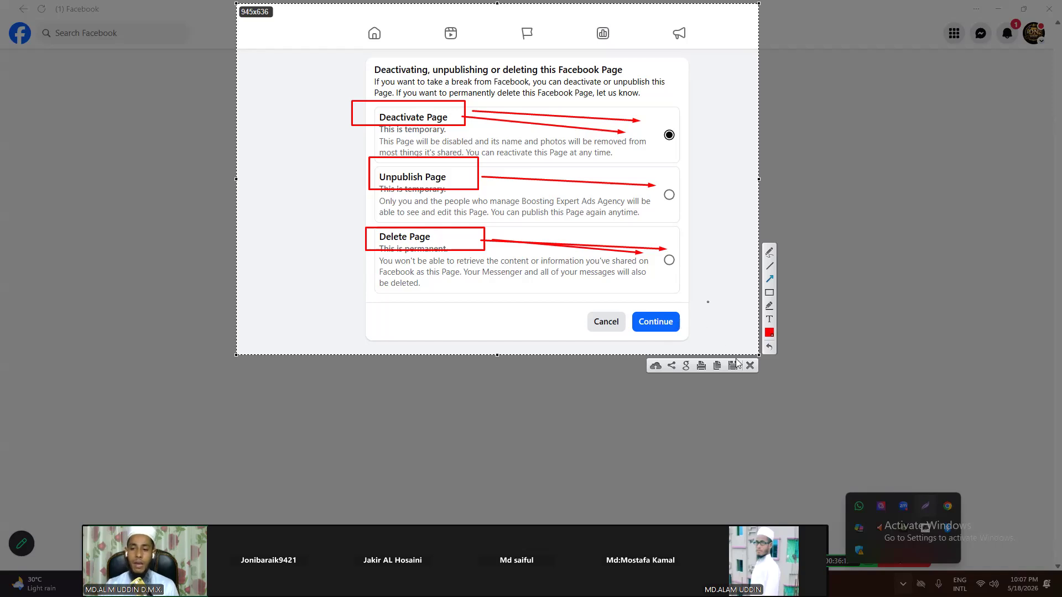
left_click(750, 365)
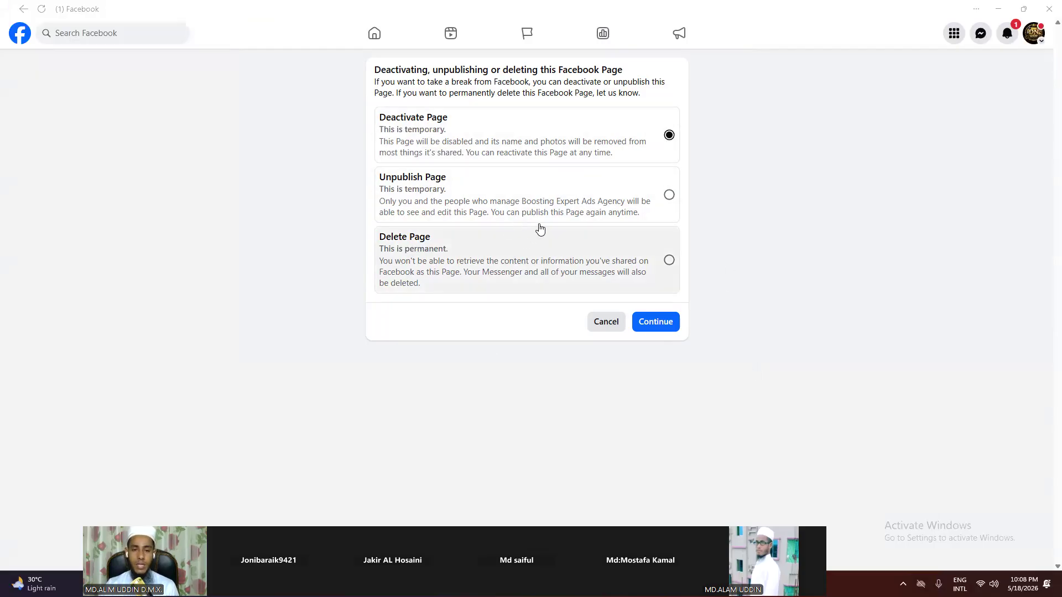
Step: Choose Delete Page and continue two screens, then cancel at the password prompt and delete panel
left_click(667, 270)
left_click(669, 321)
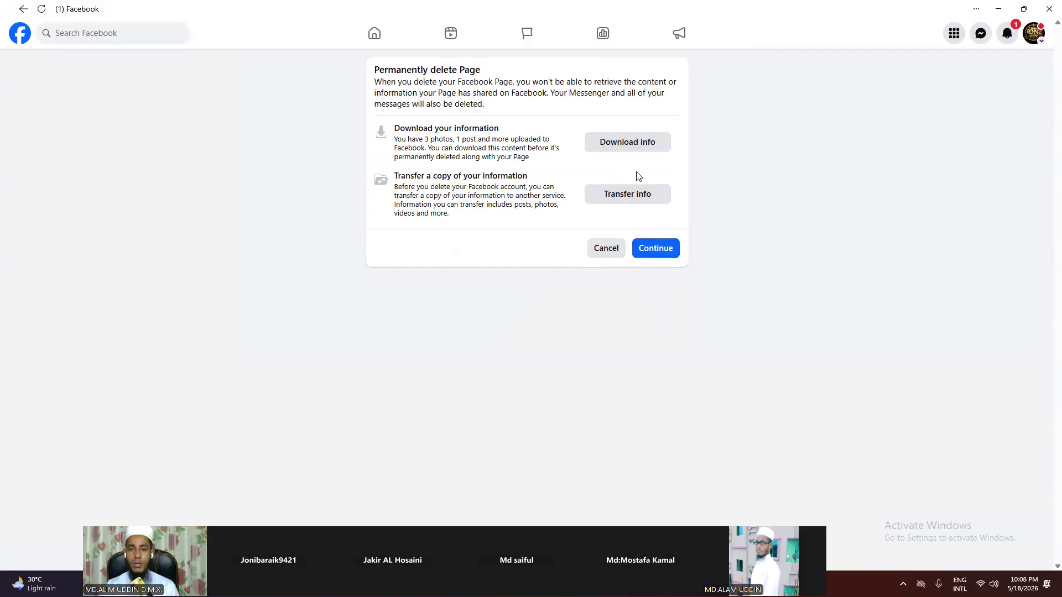
left_click(657, 259)
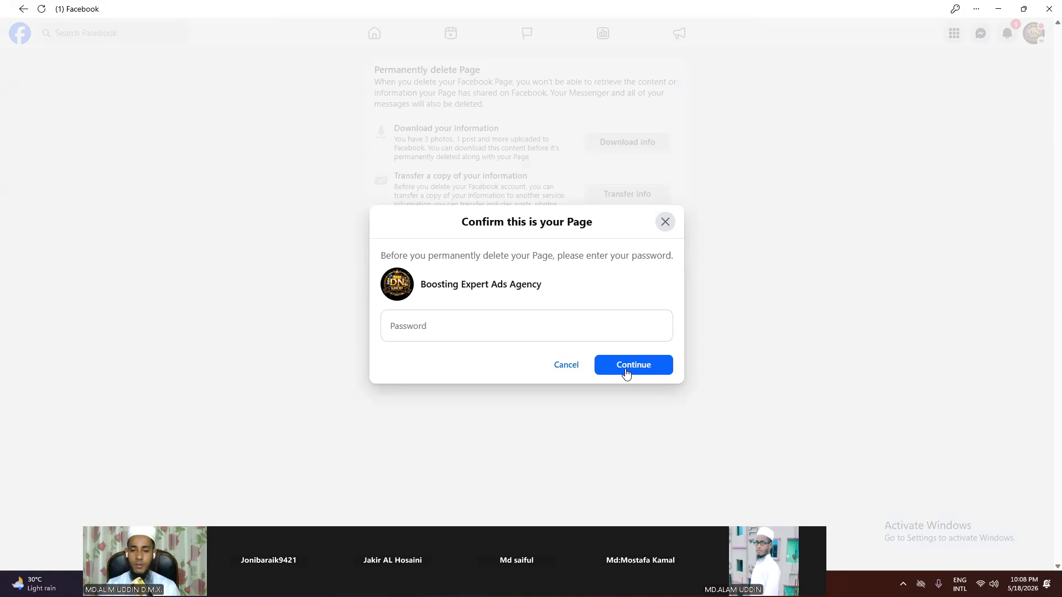
left_click(584, 366)
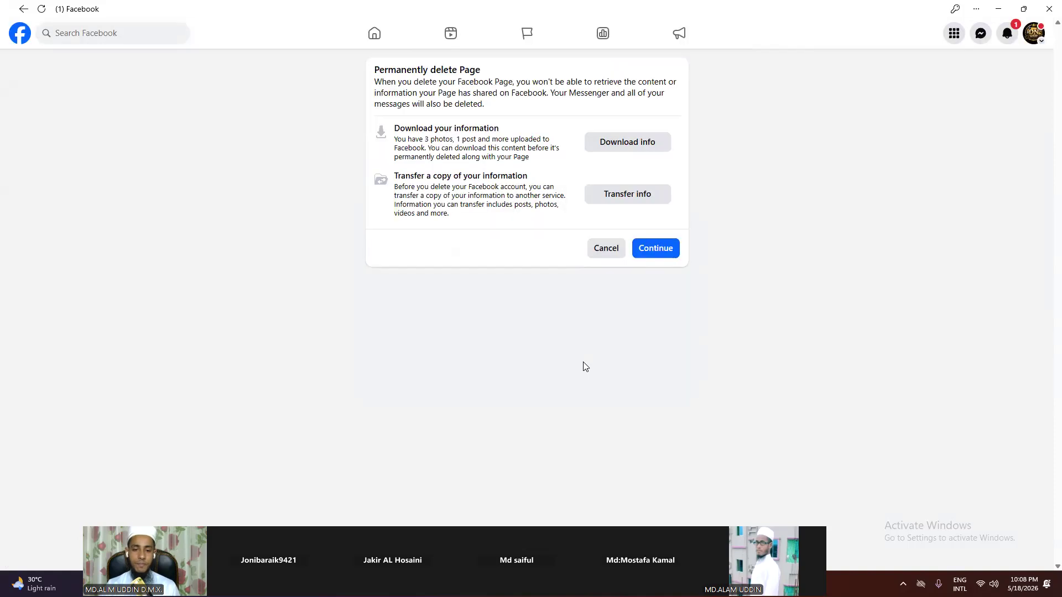
left_click(592, 248)
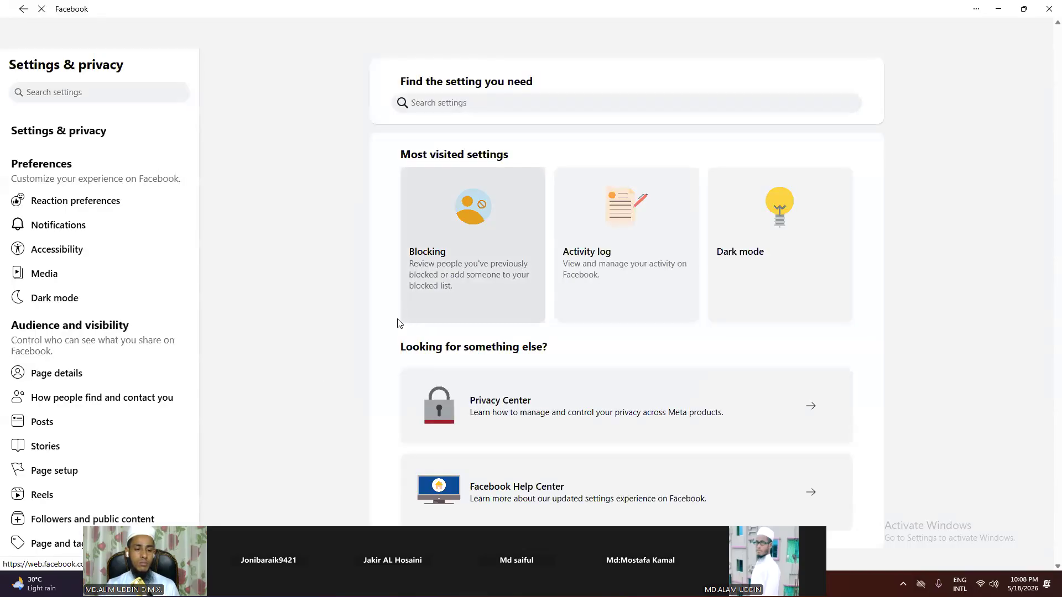
scroll(147, 424, "down", 3)
Step: Check who can post on the Page under Page and tagging unchanged, then open Ads payments
scroll(147, 424, "down", 2)
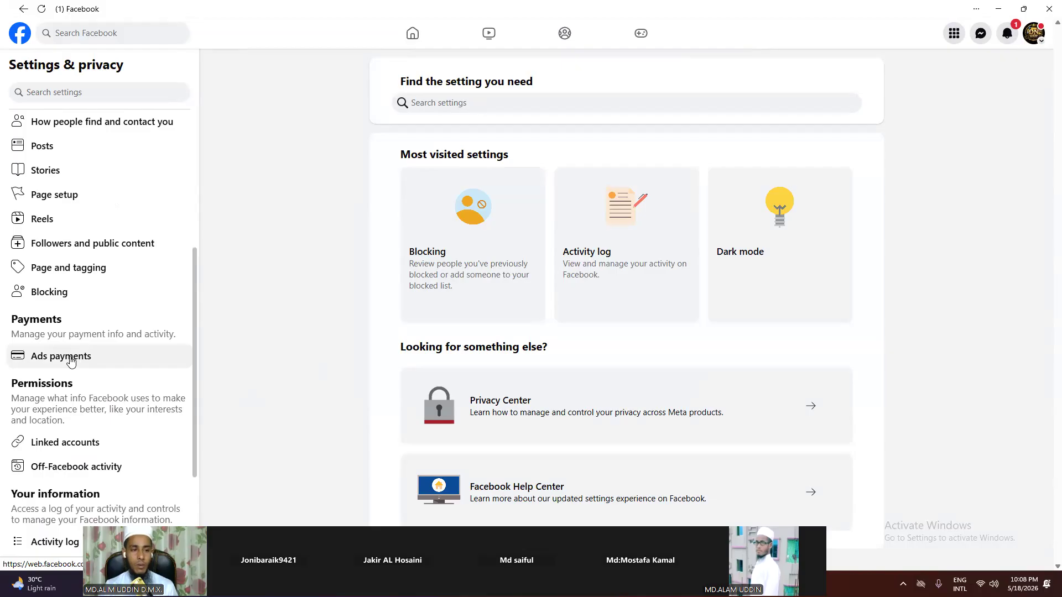
left_click(87, 275)
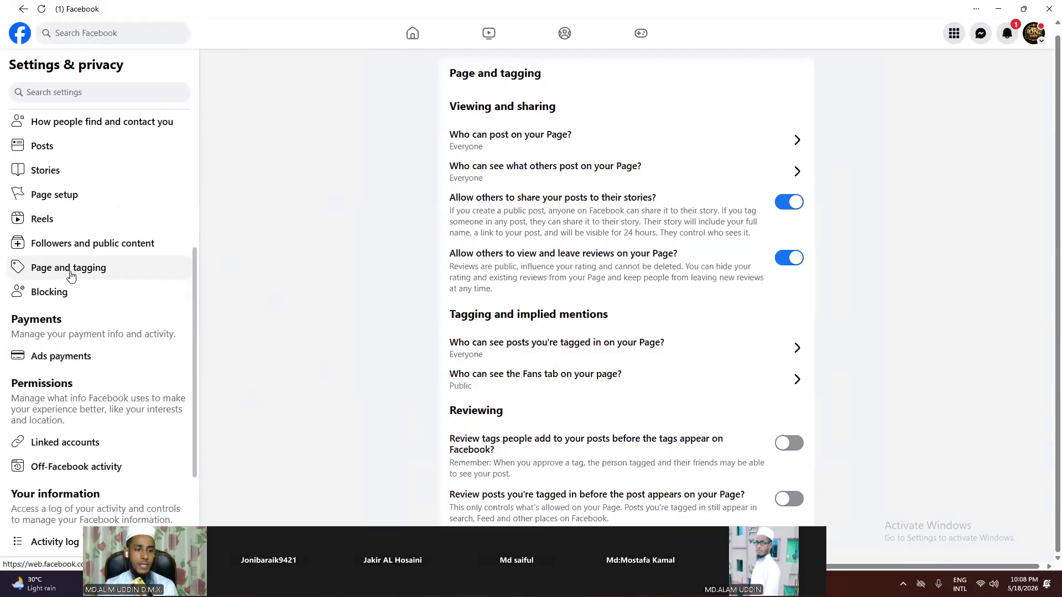
left_click(778, 148)
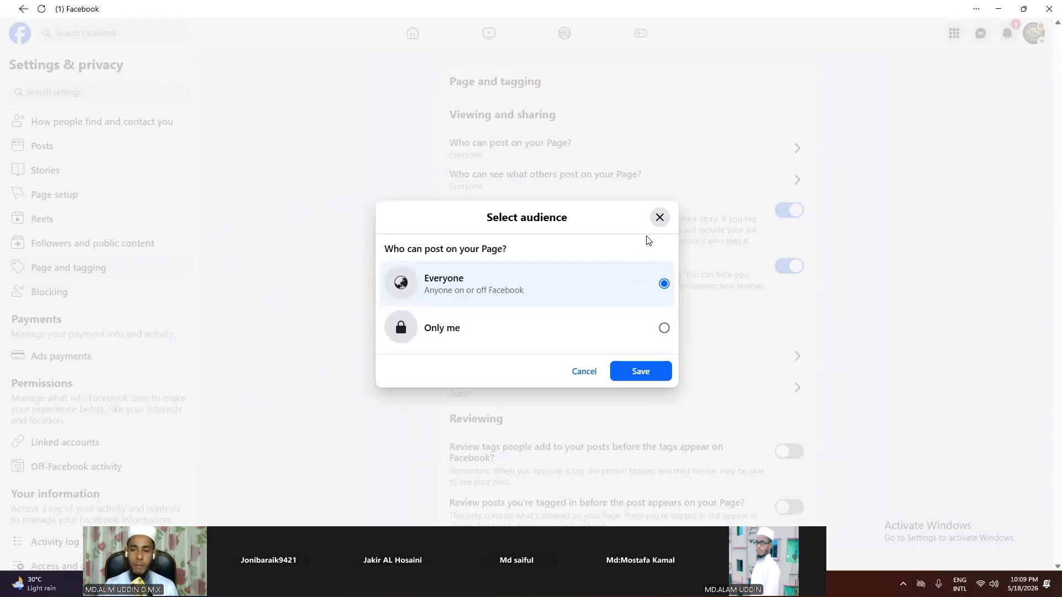
left_click(660, 219)
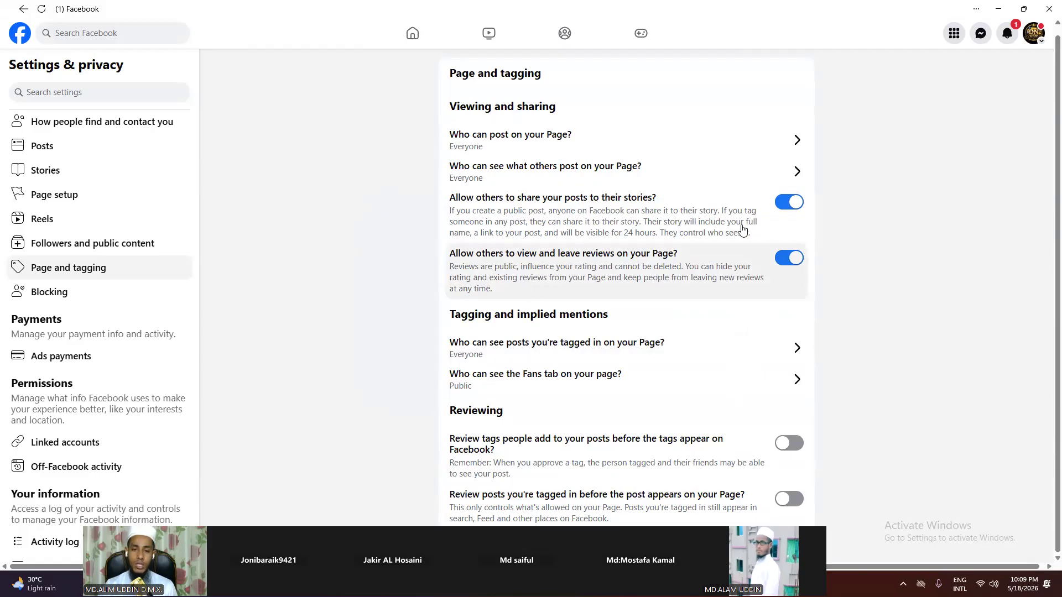
left_click(87, 367)
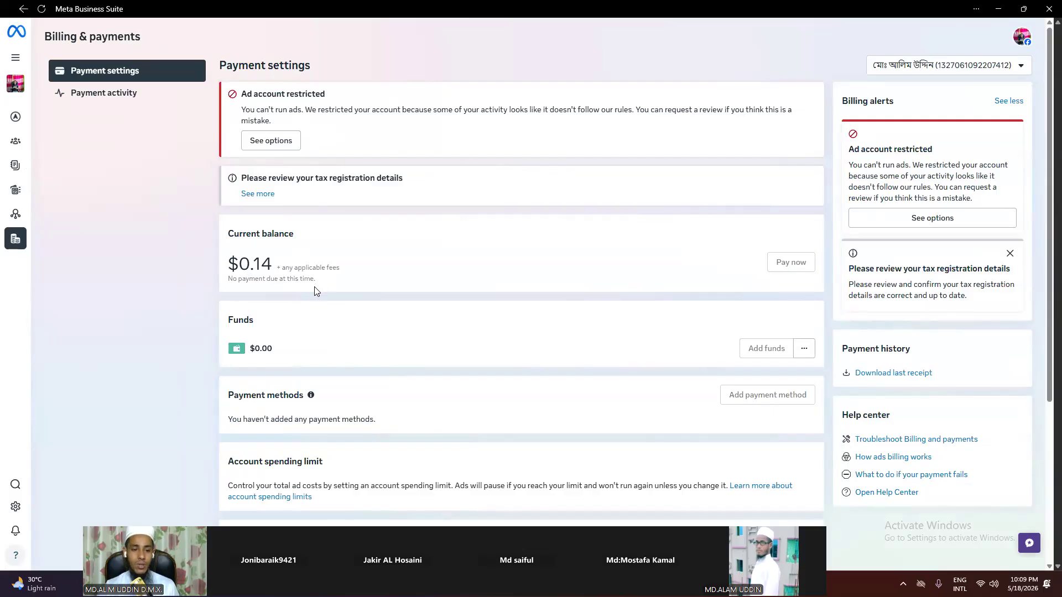
Step: Scroll down to Payment activity on the Billing & payments page and back up
scroll(316, 291, "down", 4)
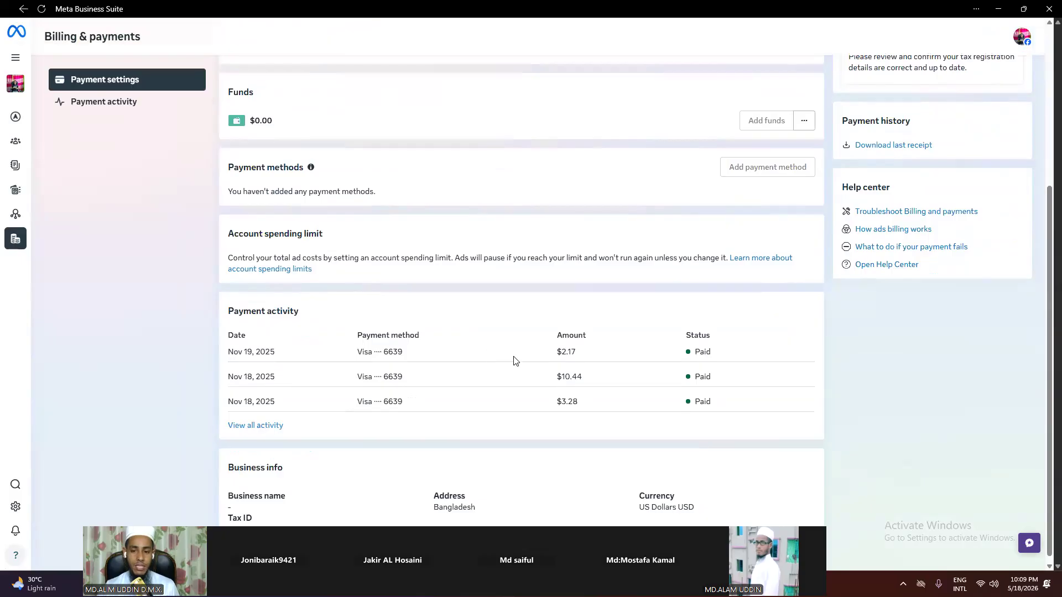
scroll(457, 392, "down", 1)
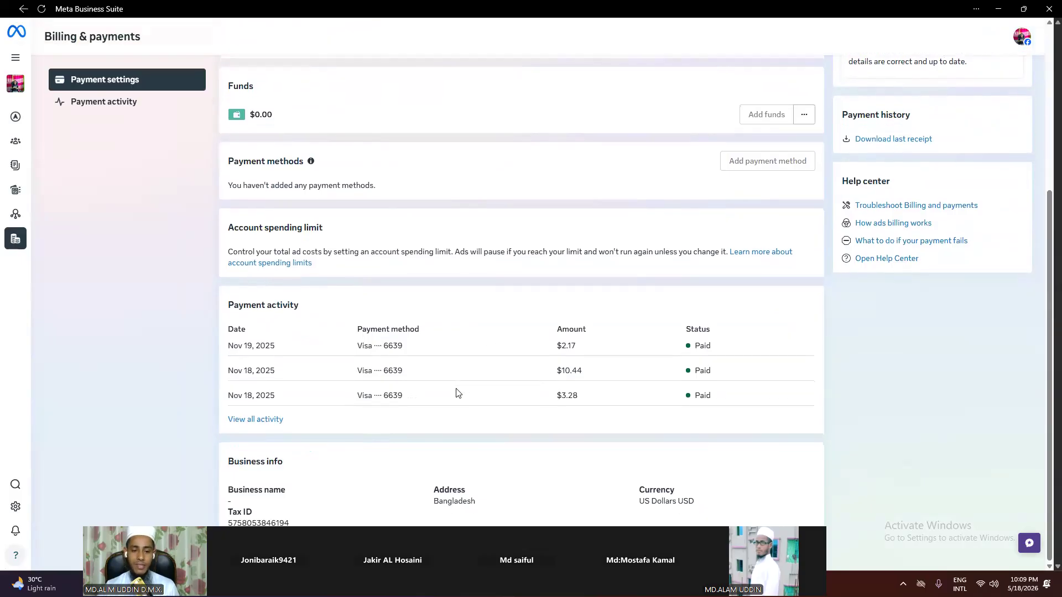
scroll(457, 392, "up", 4)
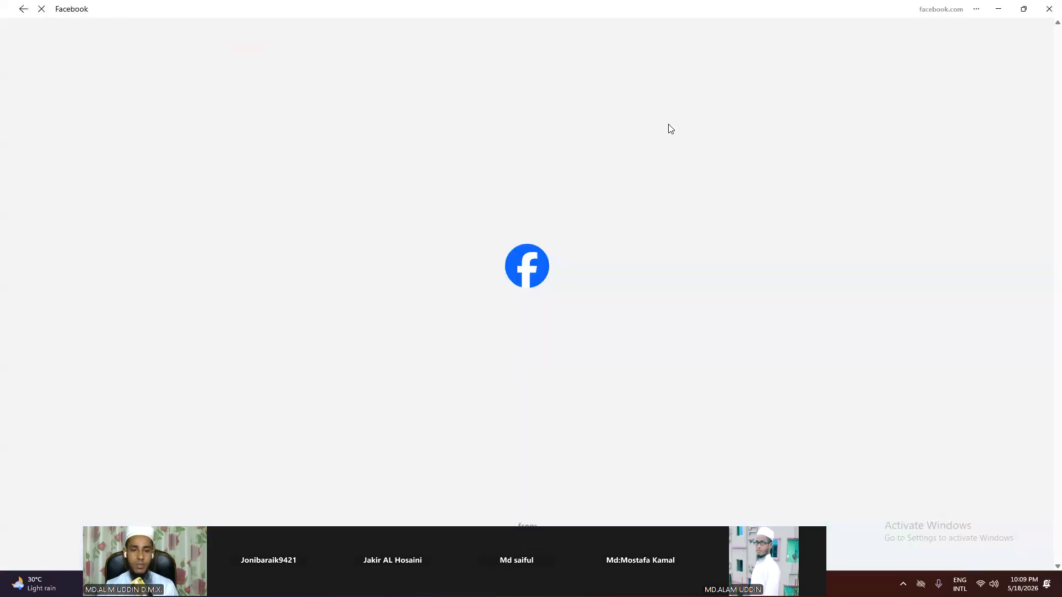
Step: Open the Linked accounts settings showing Instagram and WhatsApp not connected
scroll(128, 449, "down", 1)
scroll(128, 448, "down", 7)
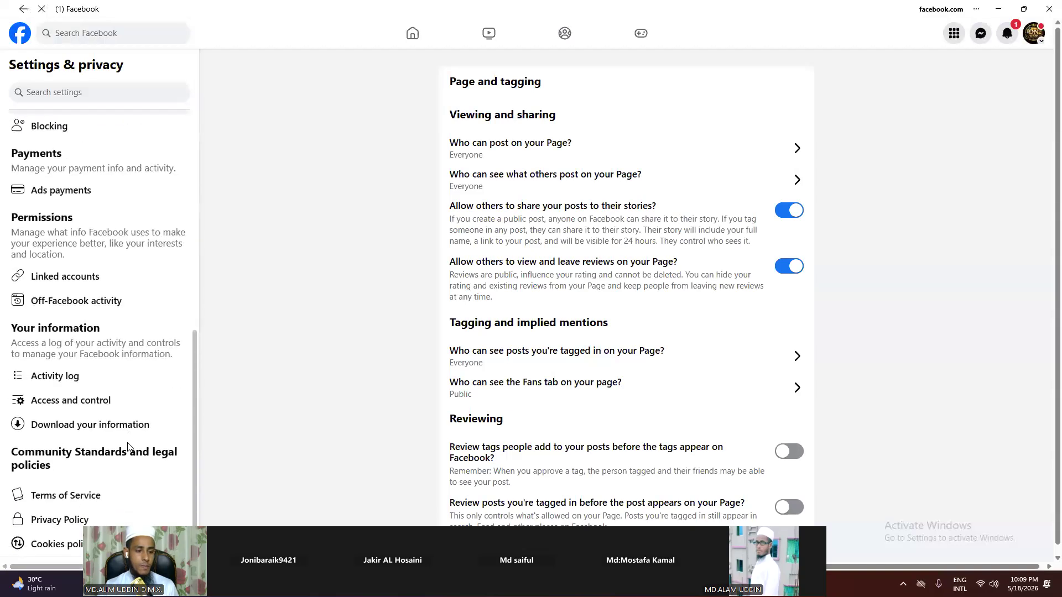
scroll(124, 440, "down", 1)
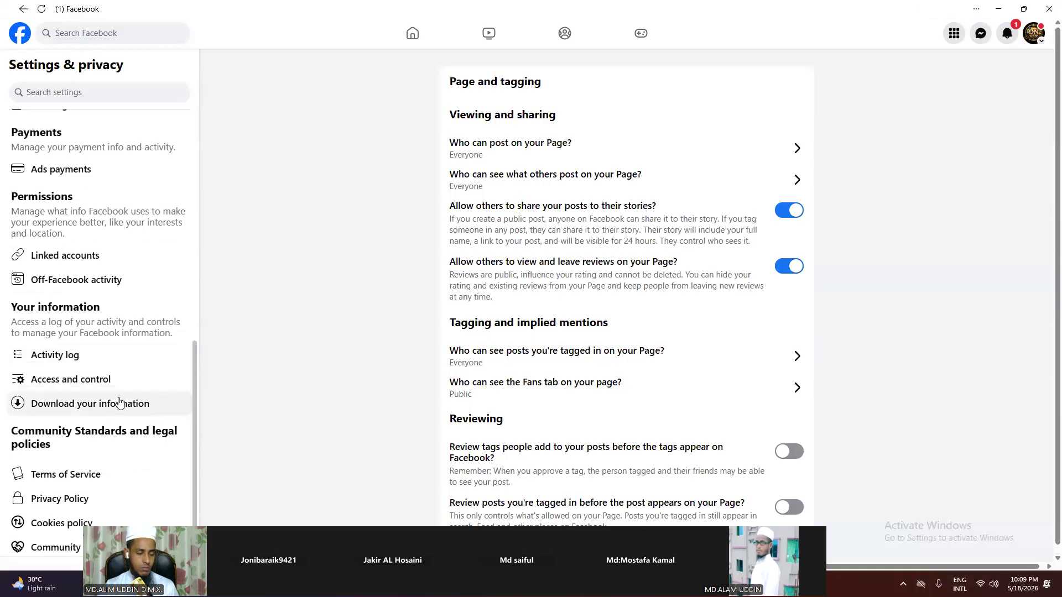
scroll(107, 372, "up", 3)
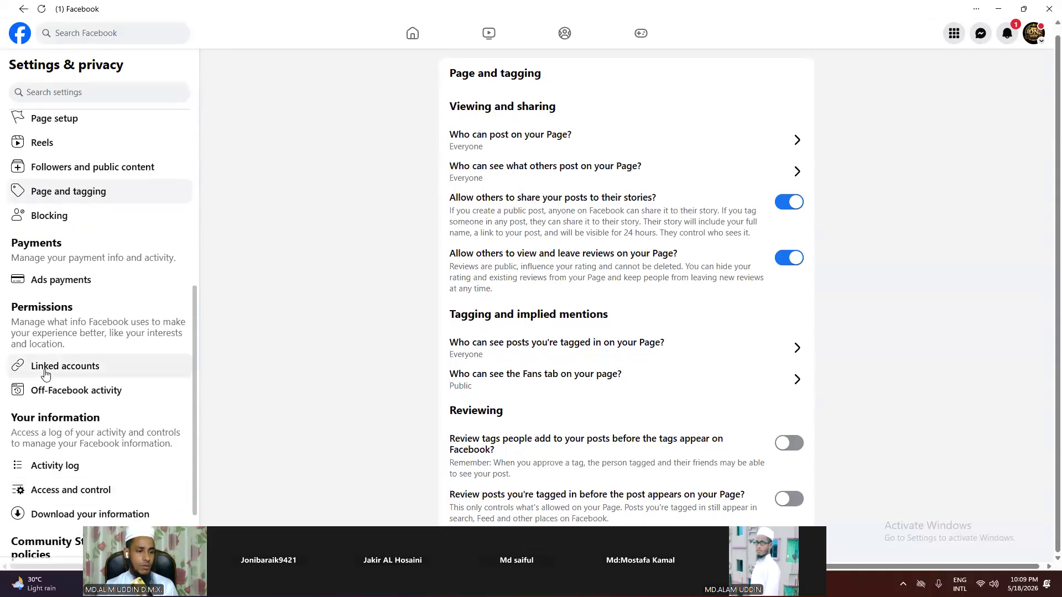
left_click(46, 370)
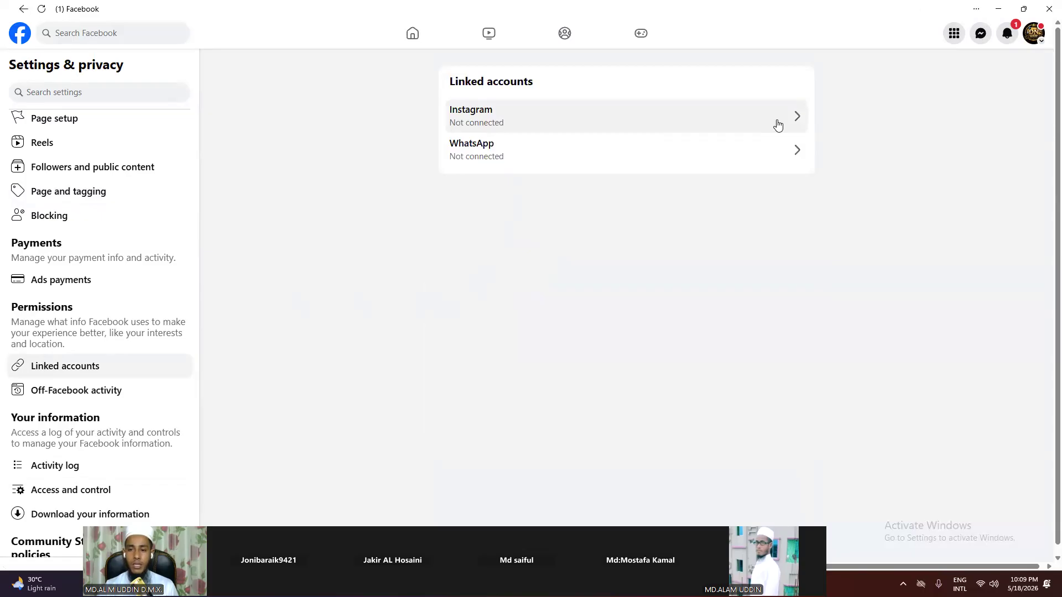
Step: Start connecting Instagram but dismiss it unconnected, then open Community Standards
left_click(779, 125)
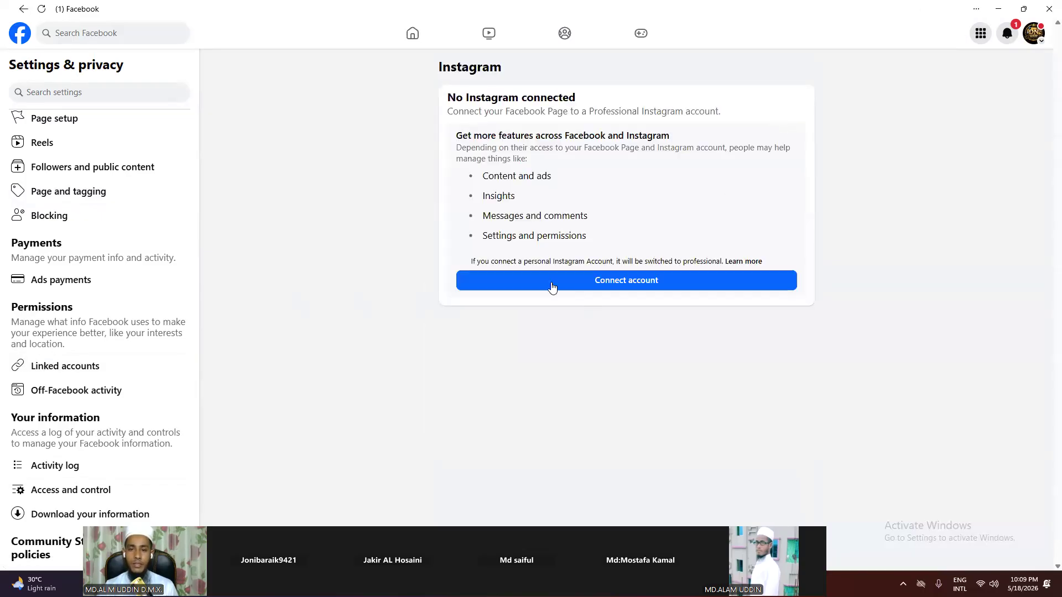
left_click(592, 279)
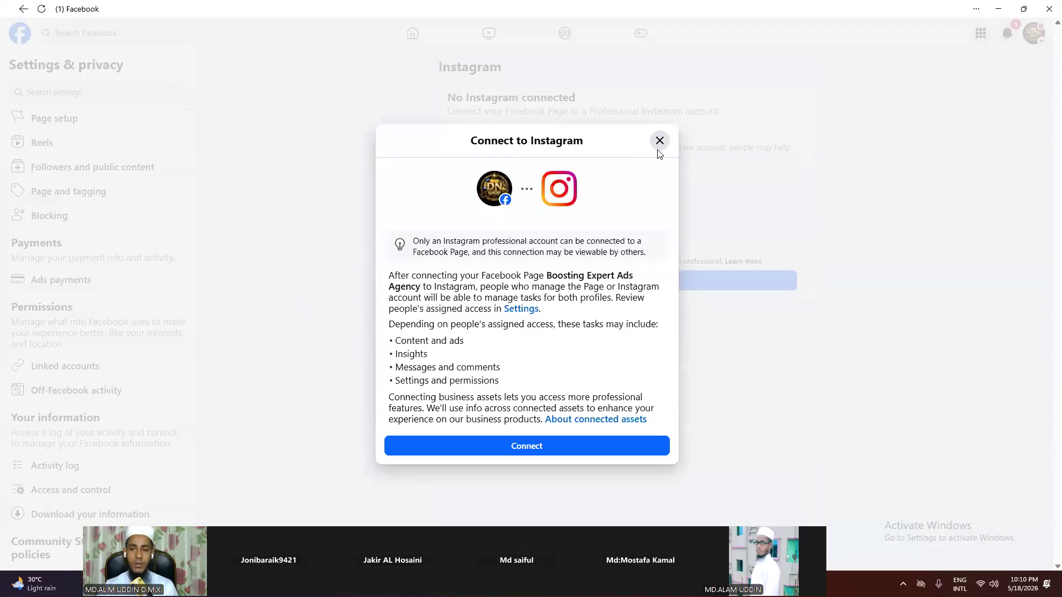
left_click(659, 141)
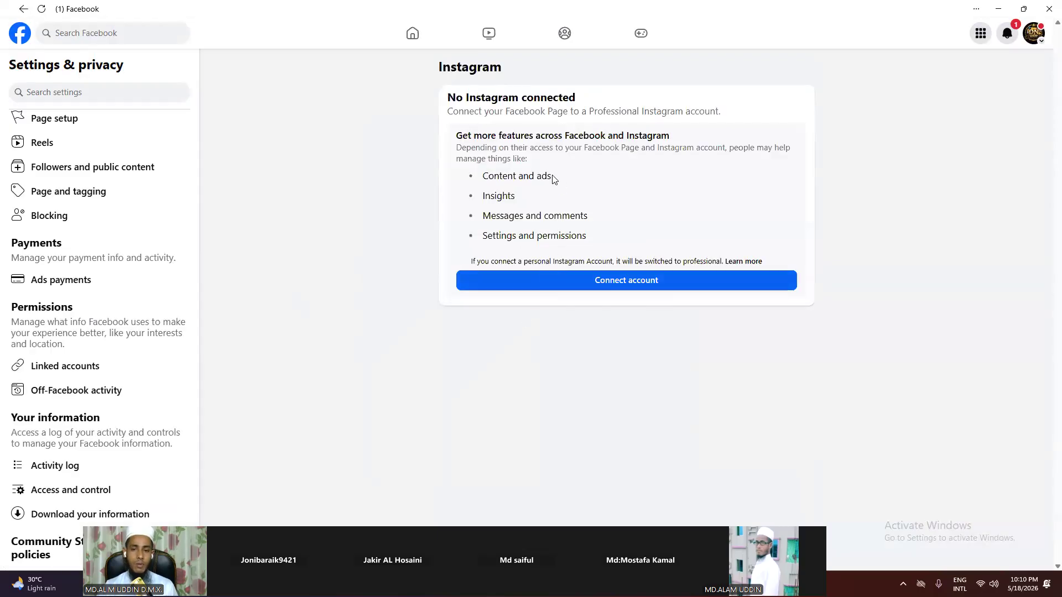
scroll(128, 436, "down", 2)
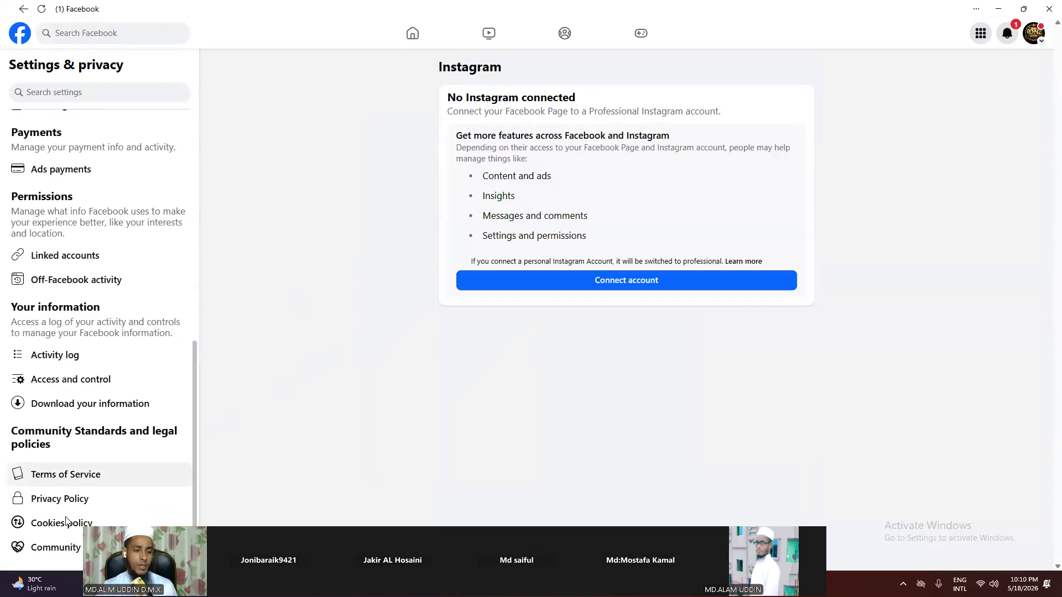
left_click(61, 545)
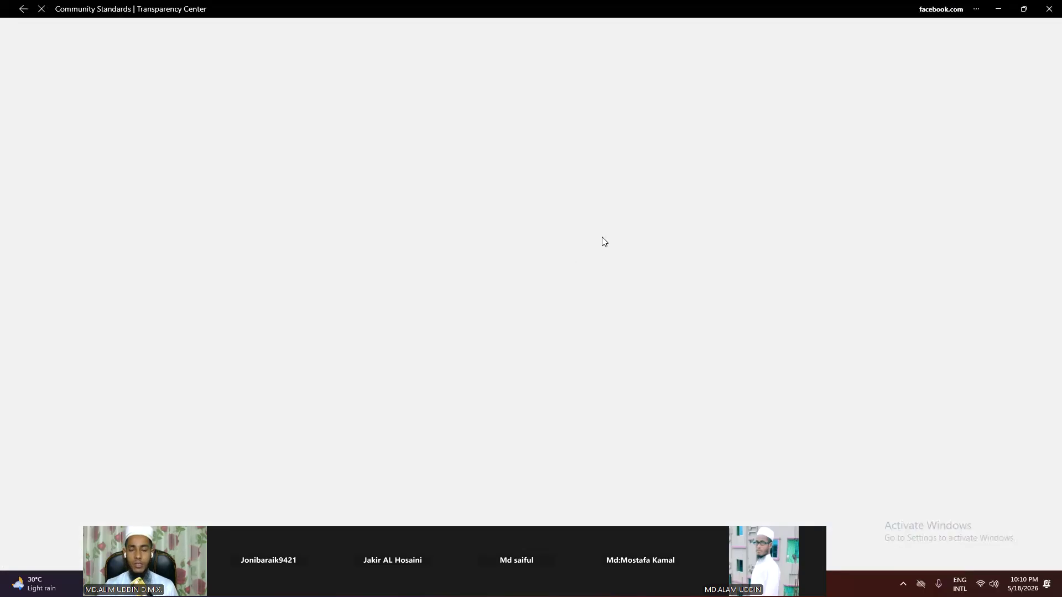